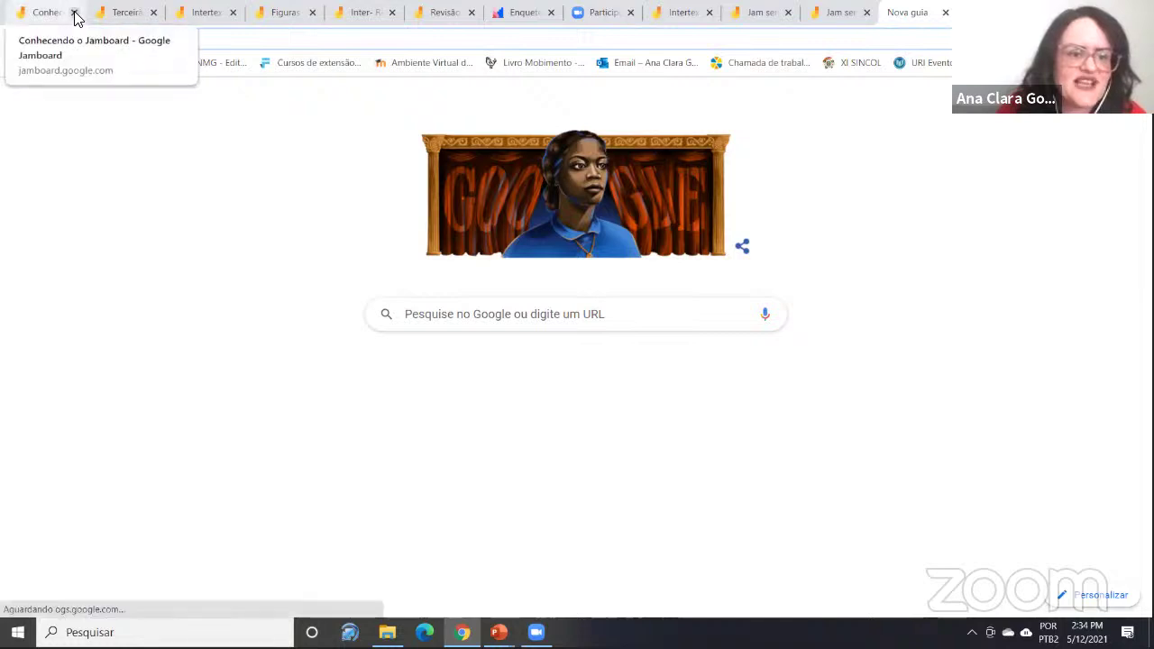
Close the first six Jamboard tabs and the Enquete minicurso Mentimeter tab
{"action": "left_click", "coordinate": [75, 12]}
{"action": "left_click", "coordinate": [74, 13]}
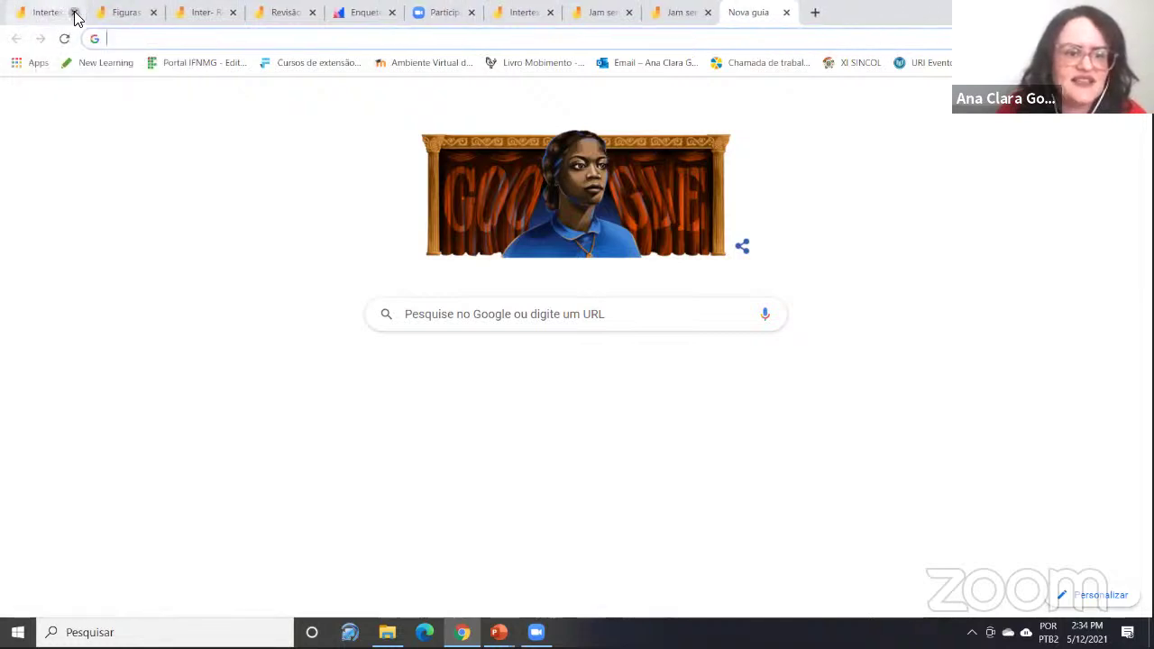
{"action": "left_click", "coordinate": [74, 13]}
{"action": "left_click", "coordinate": [75, 12]}
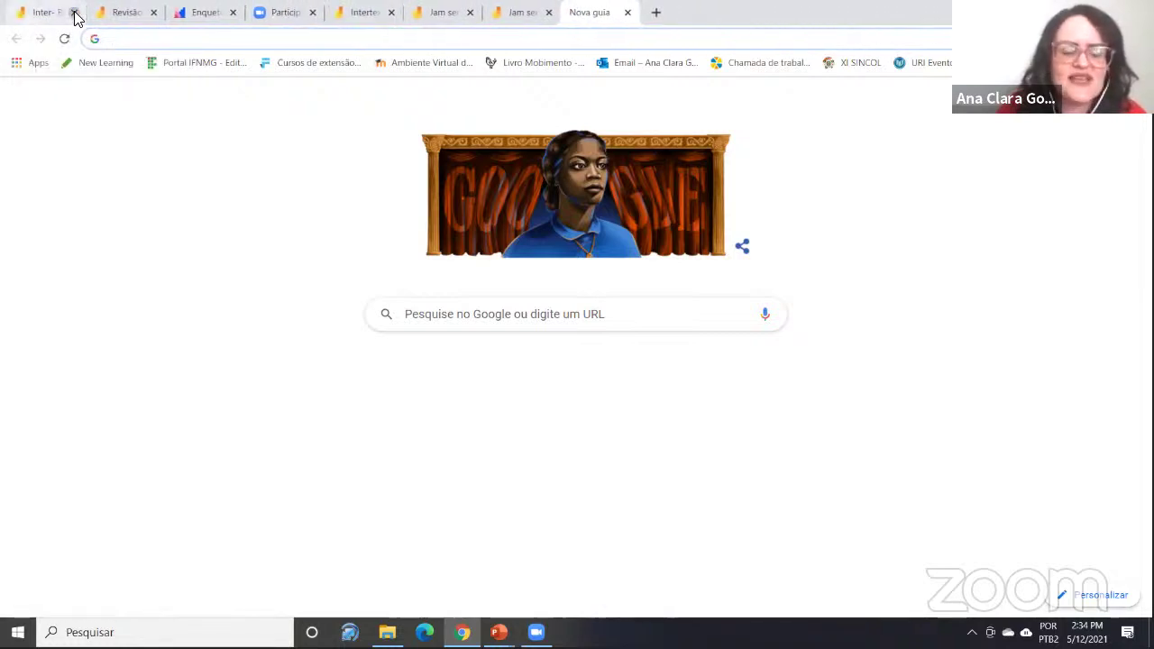
{"action": "left_click", "coordinate": [75, 12]}
{"action": "left_click", "coordinate": [74, 12]}
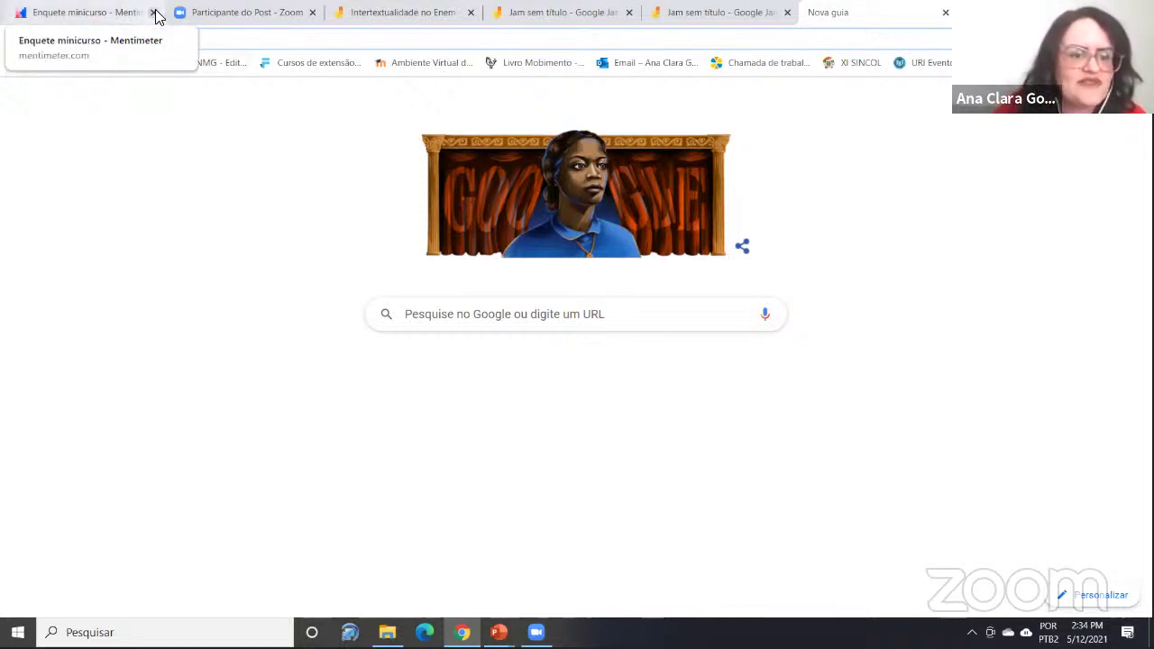
{"action": "left_click", "coordinate": [153, 13]}
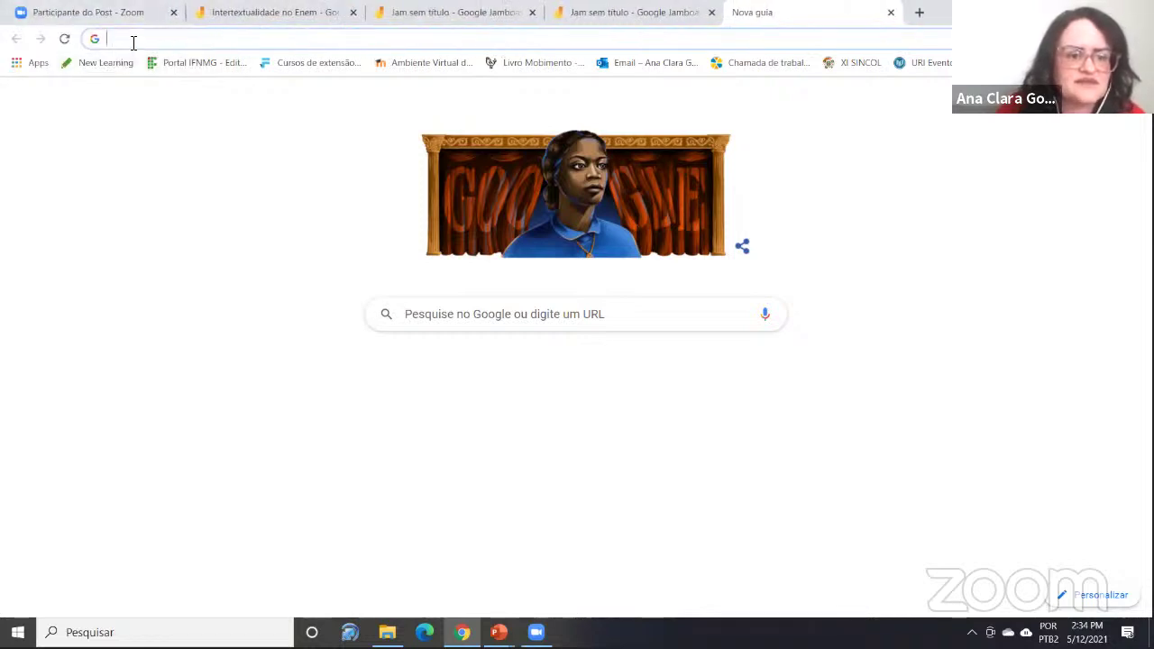
Go to padlet.com in the empty new tab
{"action": "left_click", "coordinate": [133, 42]}
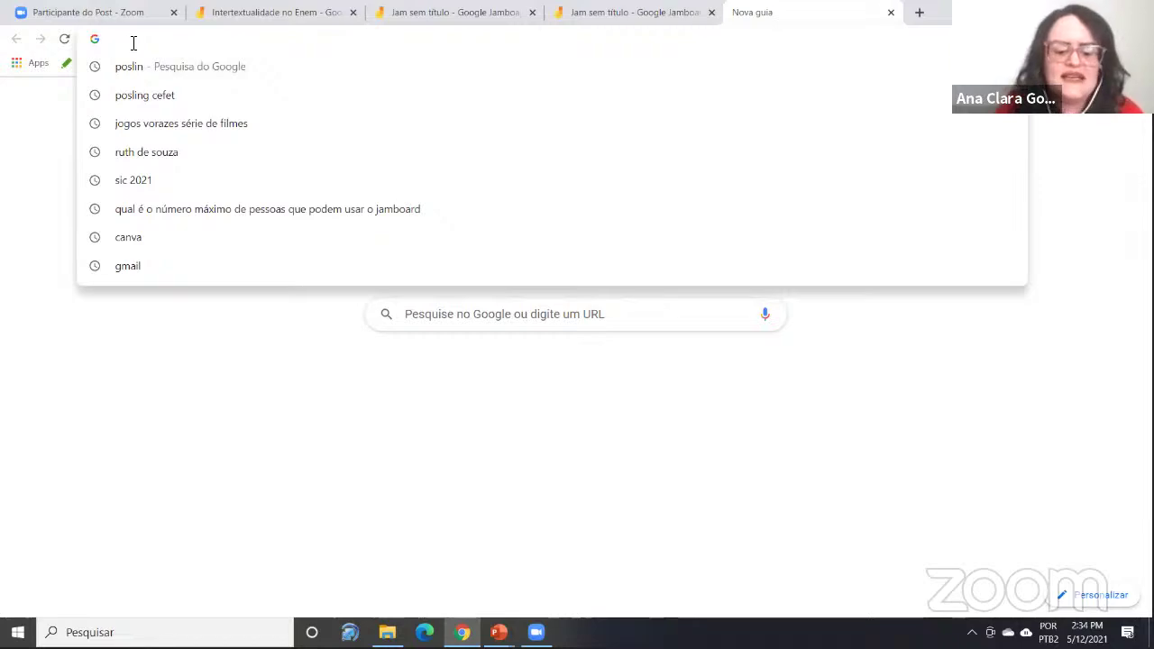
{"action": "type", "text": "pale"}
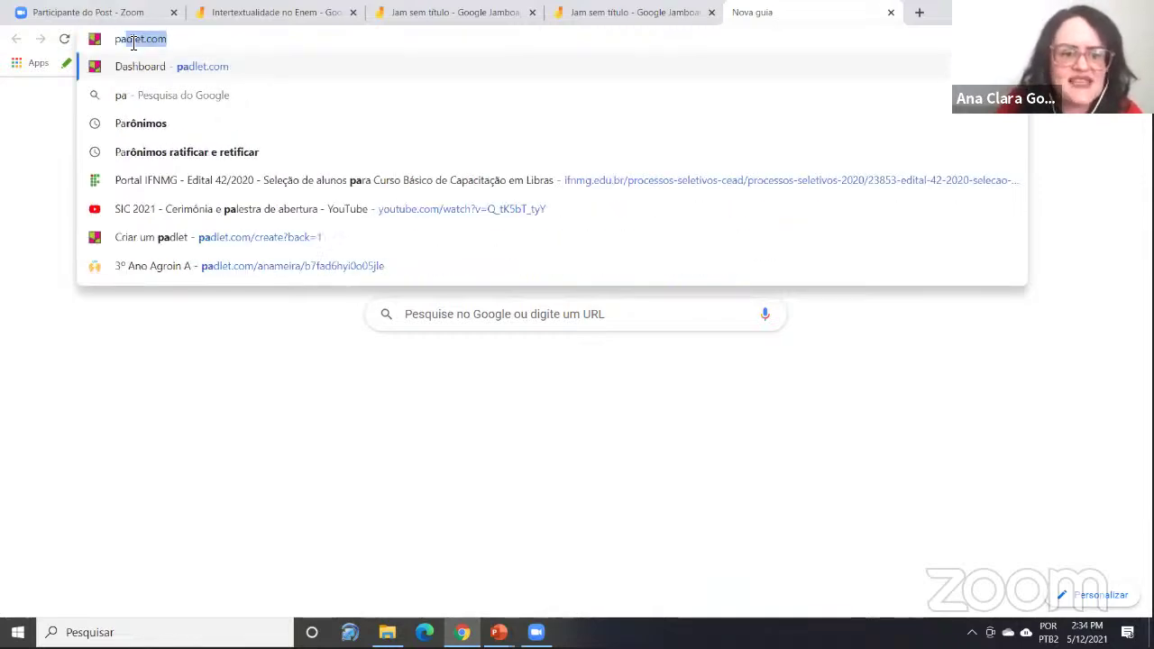
{"action": "key", "text": "BackSpace"}
{"action": "key", "text": "BackSpace"}
{"action": "type", "text": "dlet"}
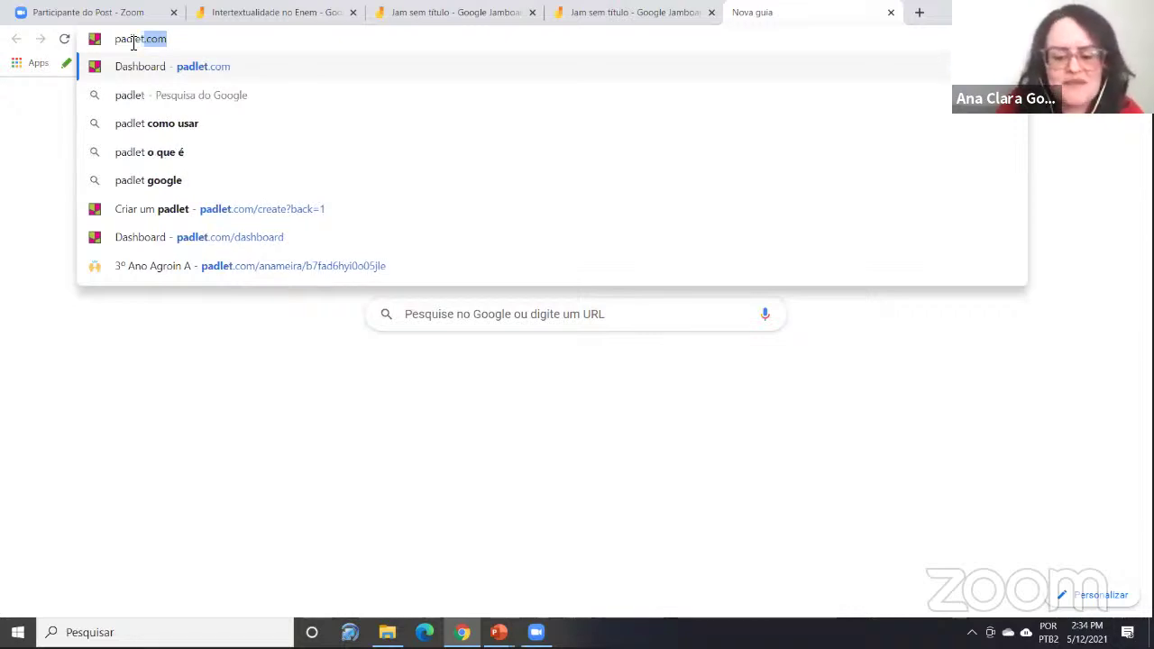
{"action": "type", "text": ".com"}
{"action": "key", "text": "Return"}
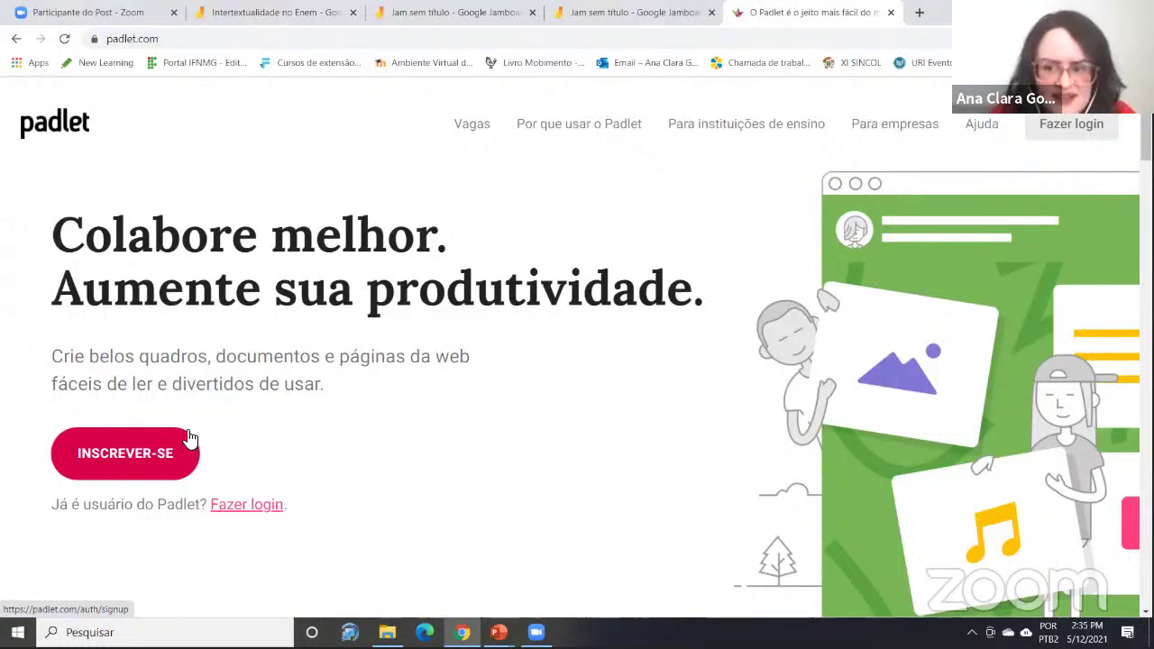
Log in to Padlet with the prefilled account credentials and start creating a new padlet
{"action": "left_click", "coordinate": [1085, 133]}
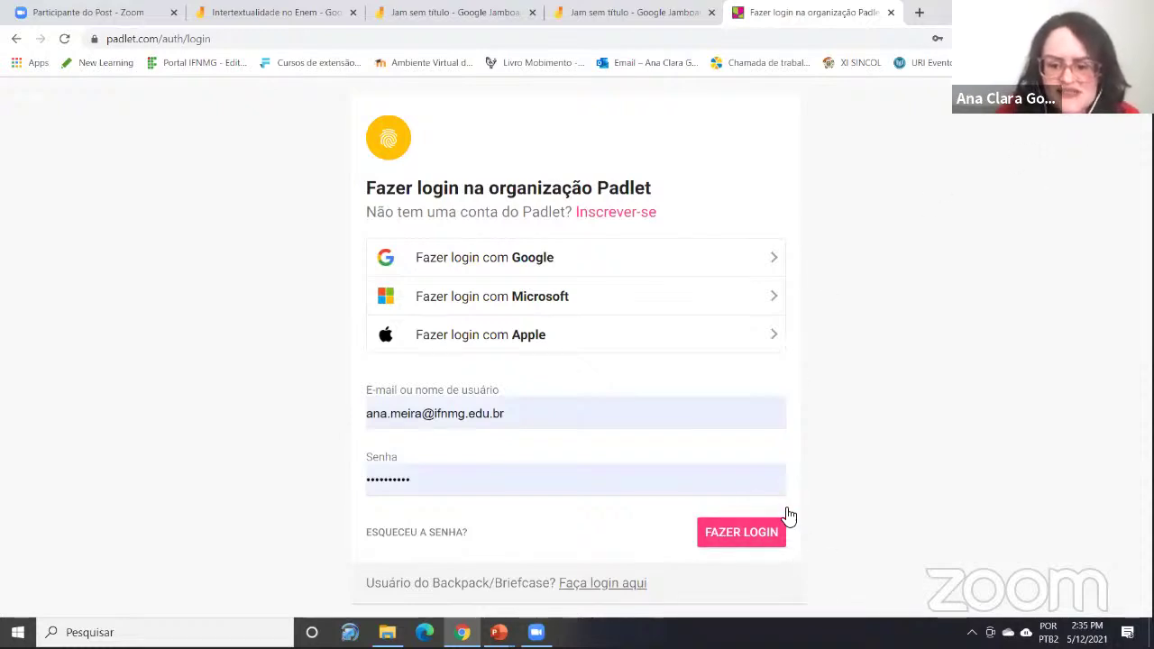
{"action": "left_click", "coordinate": [757, 542]}
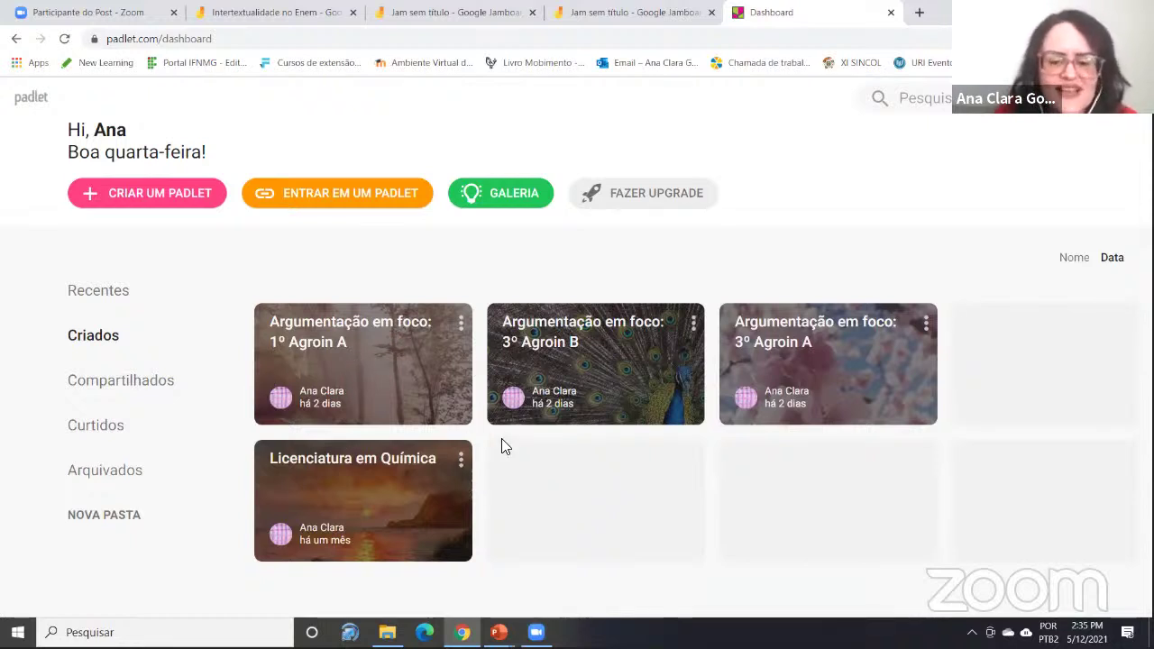
{"action": "left_click", "coordinate": [135, 196]}
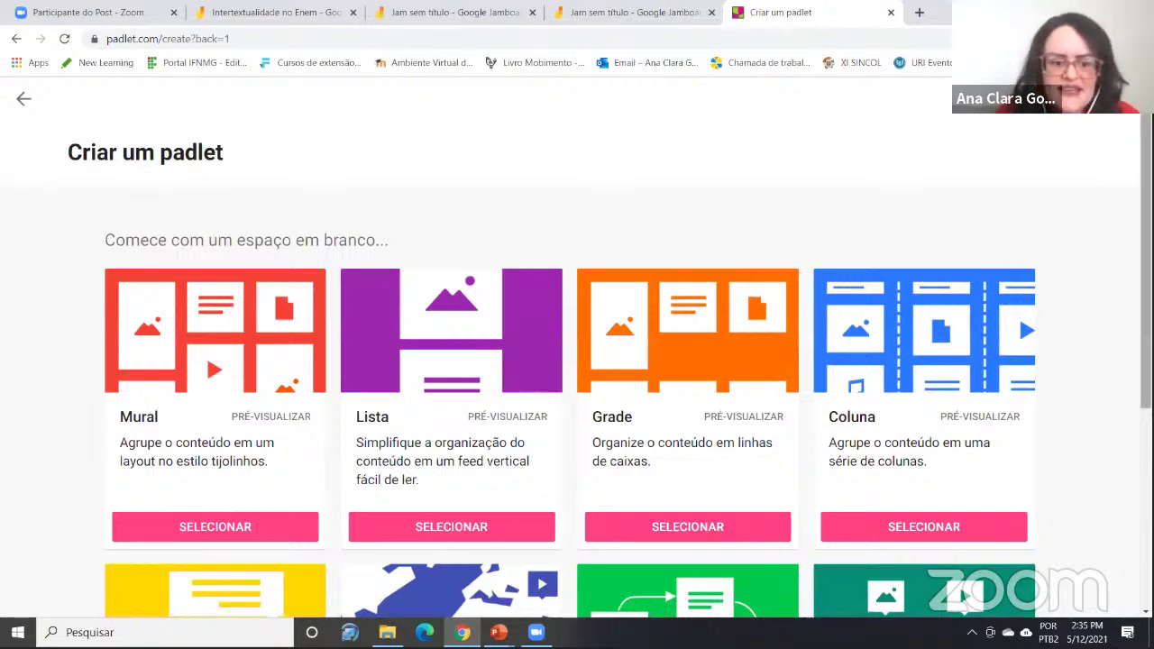
Examine the blank padlet layouts on offer, from Mural, Lista, Grade and Coluna to Conversa, Mapa, Tela and Linha do tempo
{"action": "scroll", "coordinate": [577, 347], "scroll_direction": "down", "scroll_amount": 1}
{"action": "scroll", "coordinate": [958, 319], "scroll_direction": "down", "scroll_amount": 2}
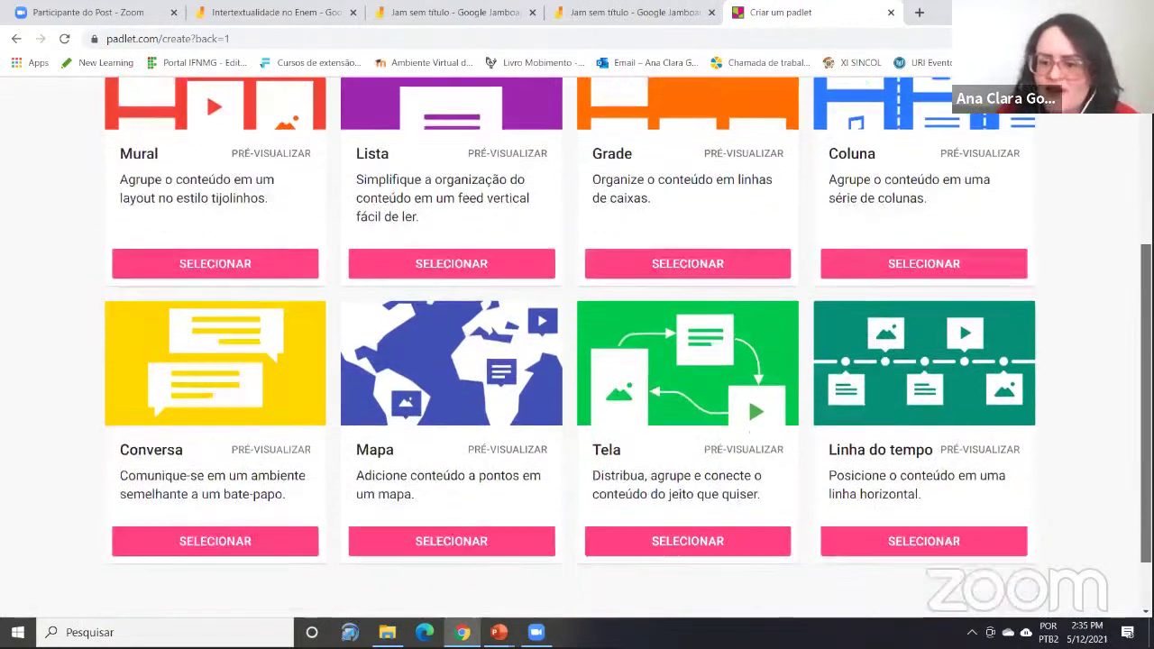
{"action": "scroll", "coordinate": [959, 250], "scroll_direction": "up", "scroll_amount": 1}
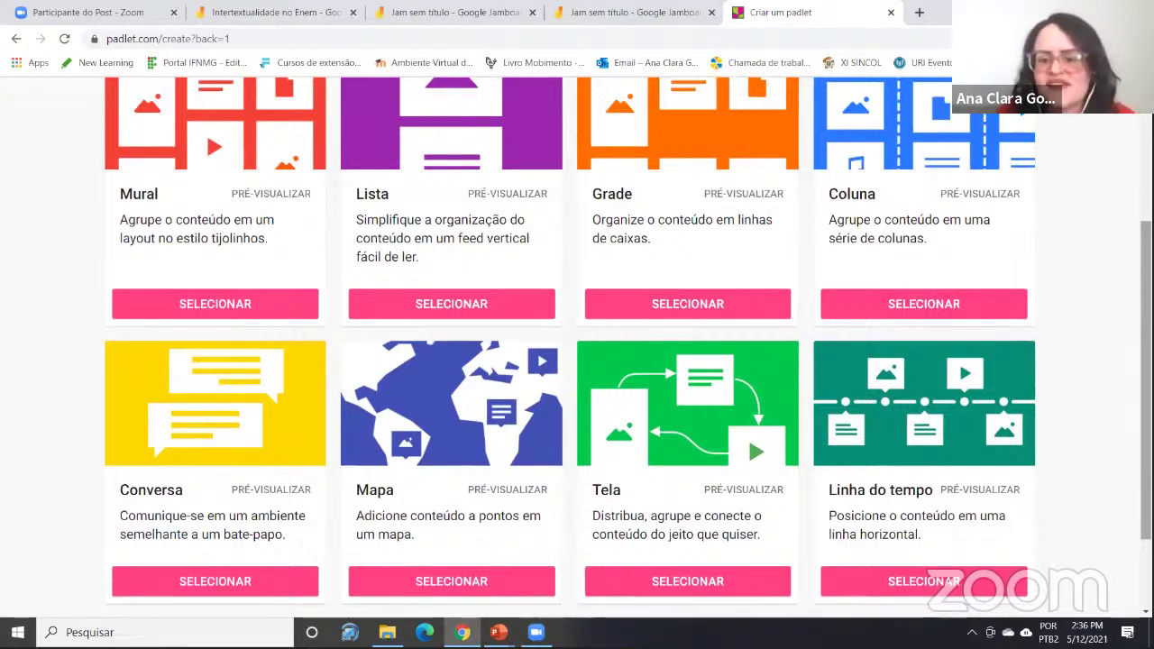
{"action": "scroll", "coordinate": [870, 198], "scroll_direction": "up", "scroll_amount": 1}
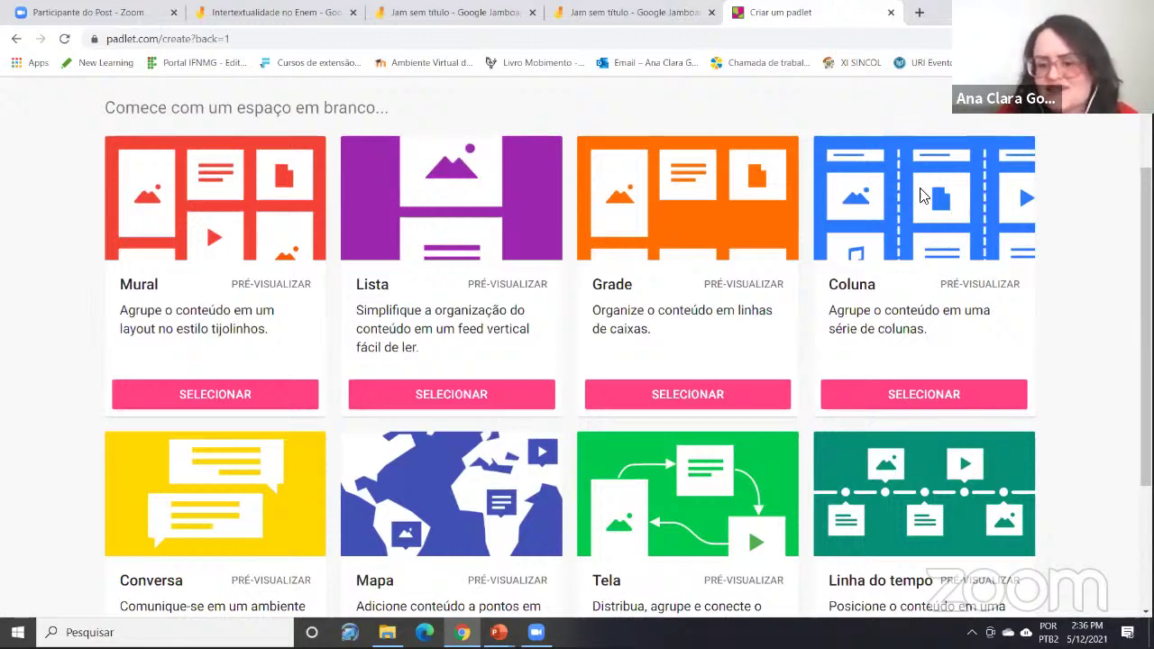
{"action": "scroll", "coordinate": [250, 412], "scroll_direction": "down", "scroll_amount": 2}
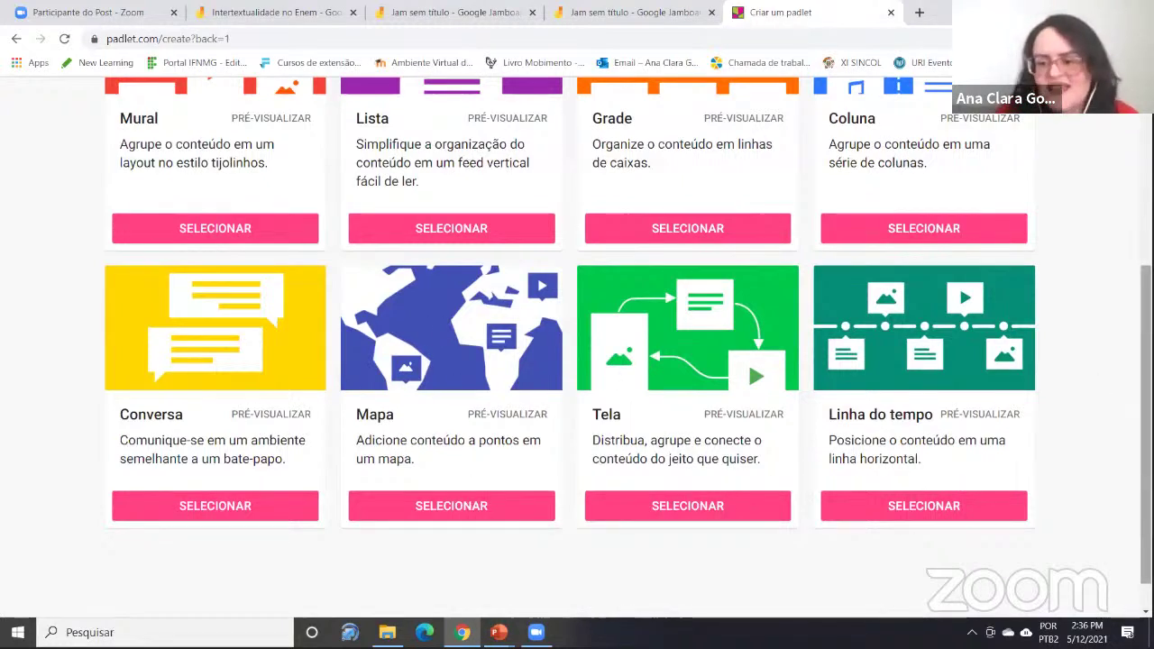
{"action": "scroll", "coordinate": [576, 347], "scroll_direction": "up", "scroll_amount": 1}
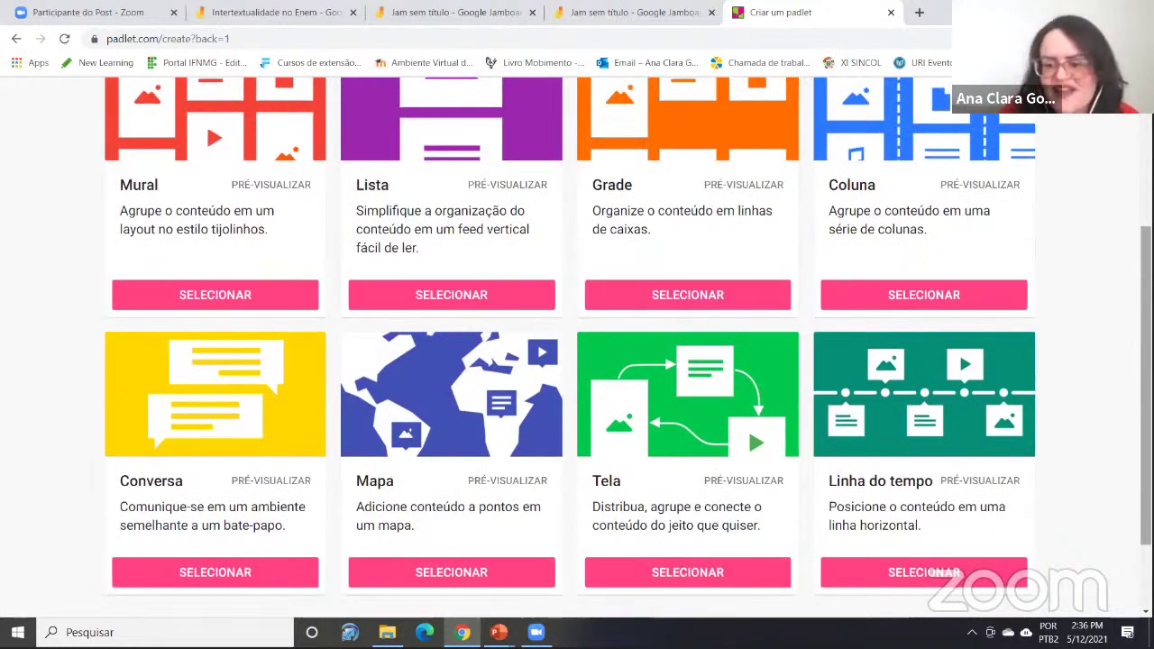
{"action": "scroll", "coordinate": [577, 346], "scroll_direction": "up", "scroll_amount": 1}
{"action": "scroll", "coordinate": [577, 347], "scroll_direction": "up", "scroll_amount": 3}
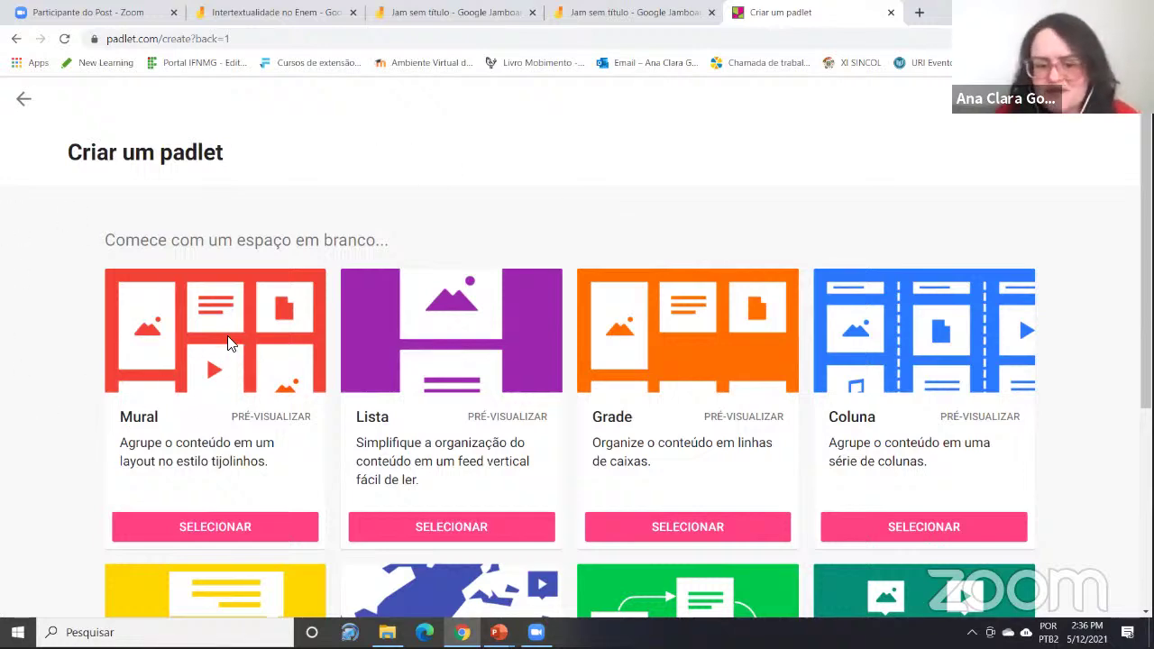
{"action": "scroll", "coordinate": [958, 302], "scroll_direction": "down", "scroll_amount": 3}
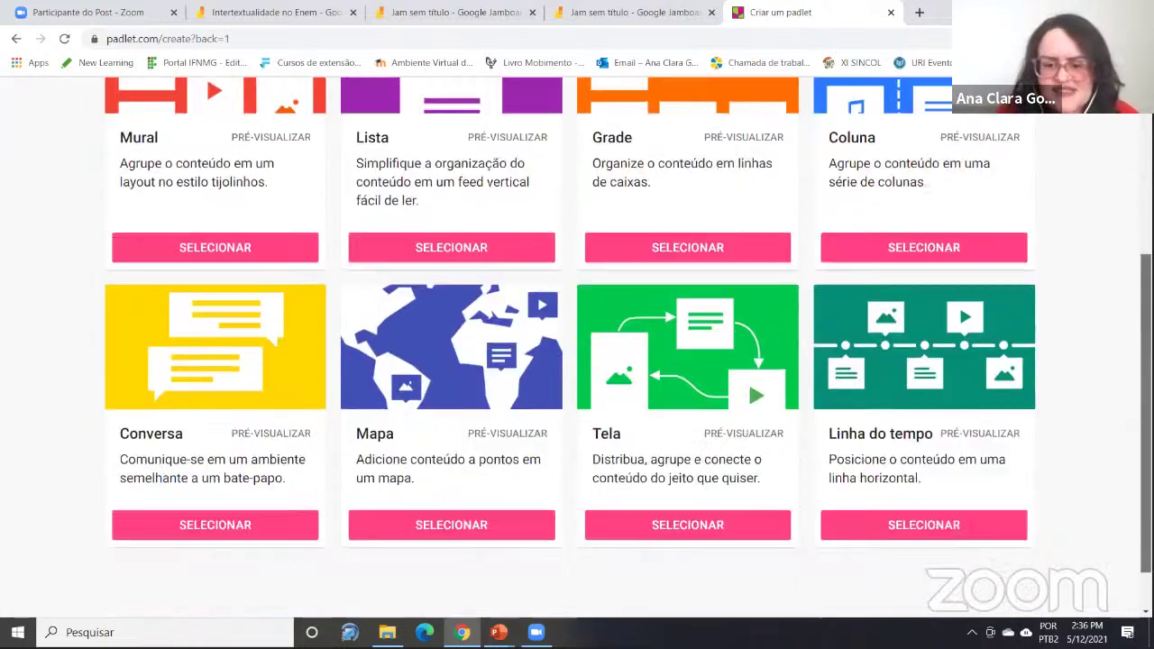
{"action": "scroll", "coordinate": [1124, 219], "scroll_direction": "up", "scroll_amount": 2}
{"action": "scroll", "coordinate": [1125, 219], "scroll_direction": "up", "scroll_amount": 1}
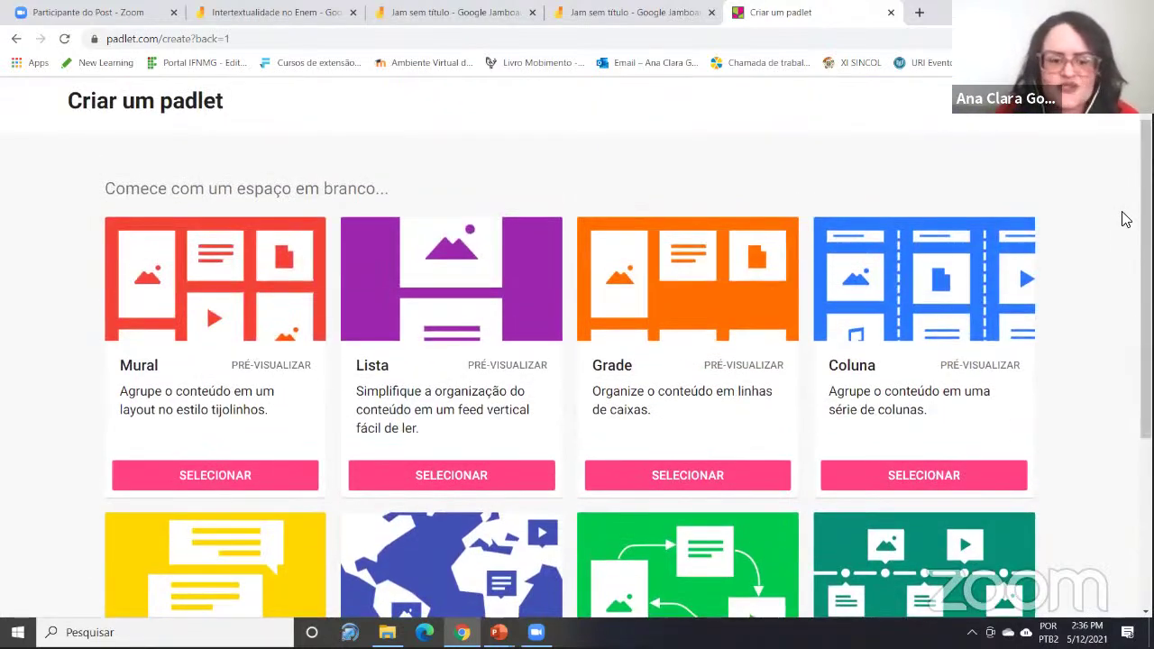
Create a padlet with the Mural layout and replace its default title with "Minicurso Sic"
{"action": "left_click", "coordinate": [216, 479]}
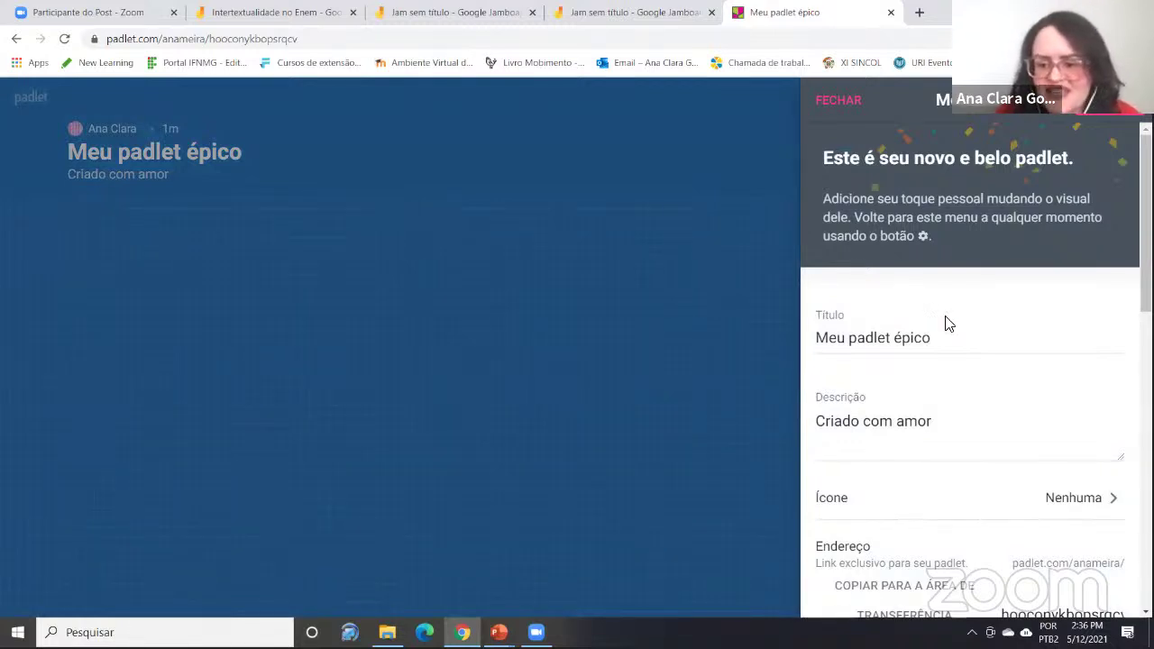
{"action": "left_click", "coordinate": [950, 348]}
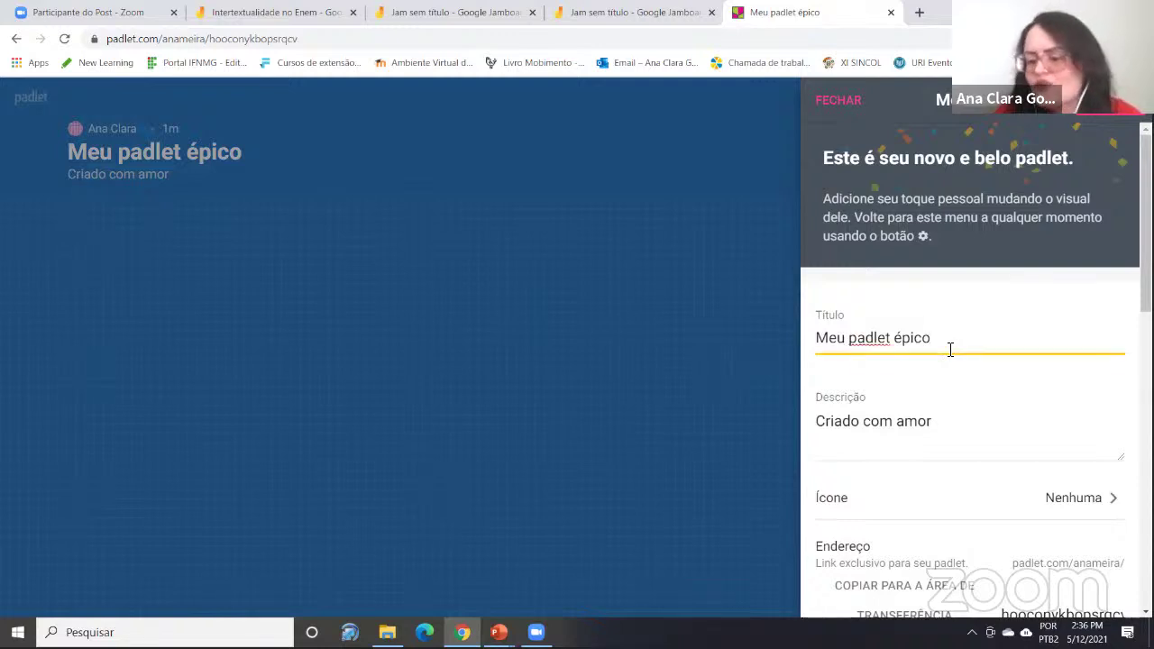
{"action": "key", "text": "BackSpace"}
{"action": "key", "text": "BackSpace"}
{"action": "key", "text": "BackSpace"}
{"action": "key", "text": "BackSpace"}
{"action": "key", "text": "BackSpace"}
{"action": "key", "text": "BackSpace"}
{"action": "key", "text": "BackSpace"}
{"action": "key", "text": "BackSpace"}
{"action": "key", "text": "BackSpace"}
{"action": "key", "text": "BackSpace"}
{"action": "key", "text": "BackSpace"}
{"action": "key", "text": "BackSpace"}
{"action": "key", "text": "BackSpace"}
{"action": "key", "text": "BackSpace"}
{"action": "key", "text": "BackSpace"}
{"action": "key", "text": "BackSpace"}
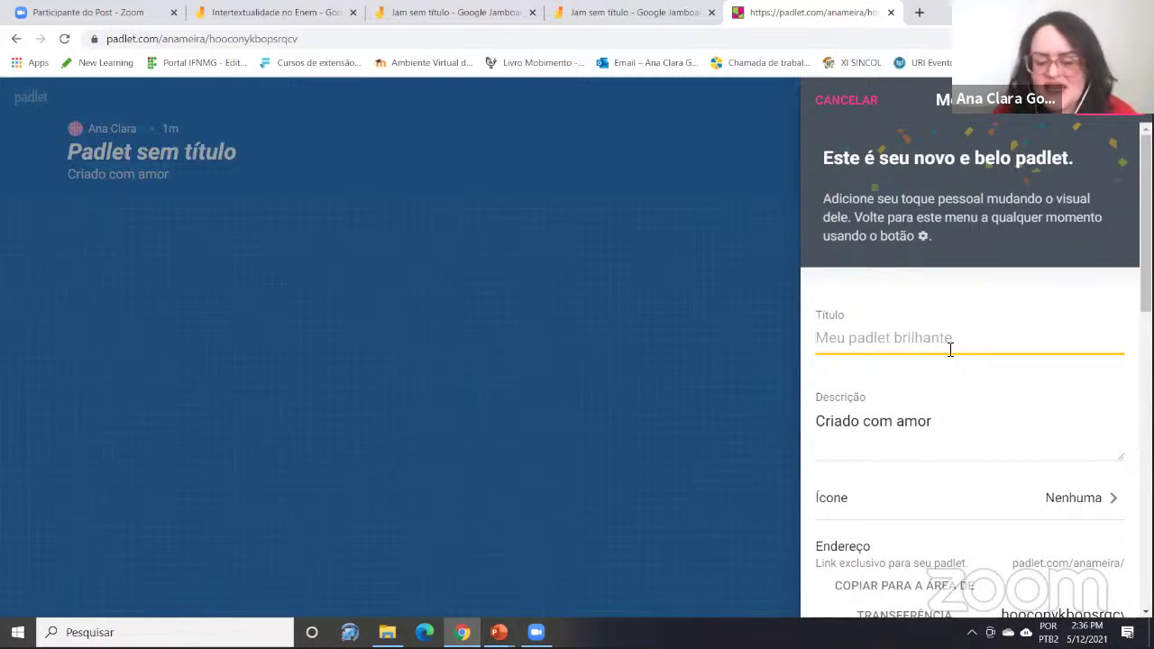
{"action": "type", "text": "Minic"}
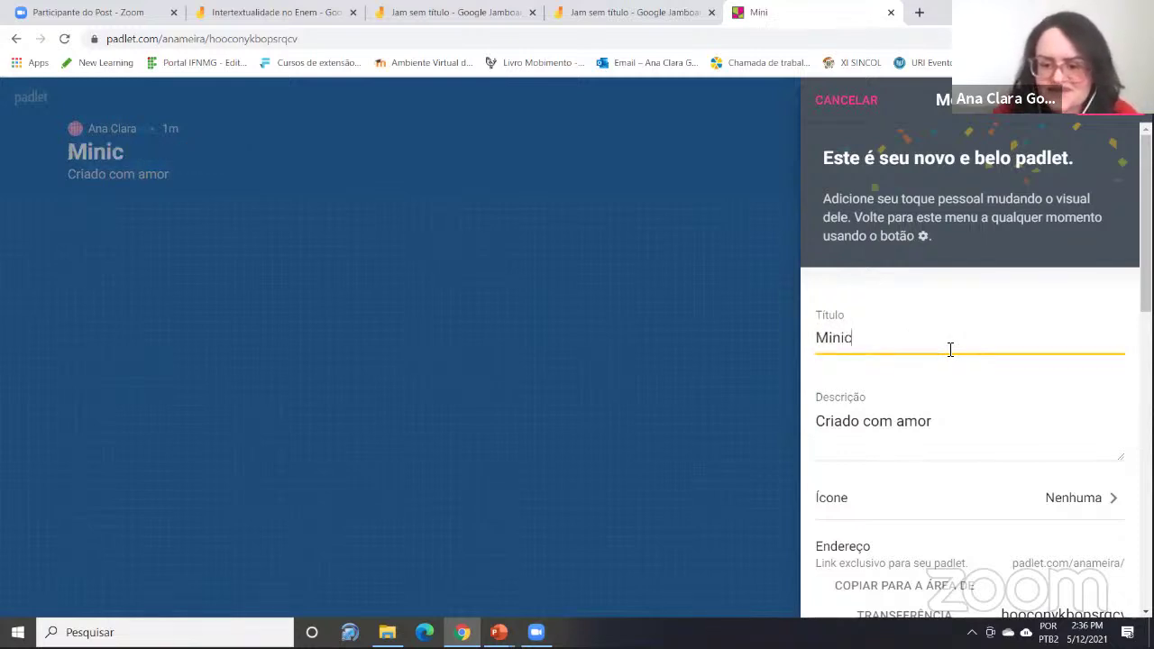
{"action": "type", "text": "urso S"}
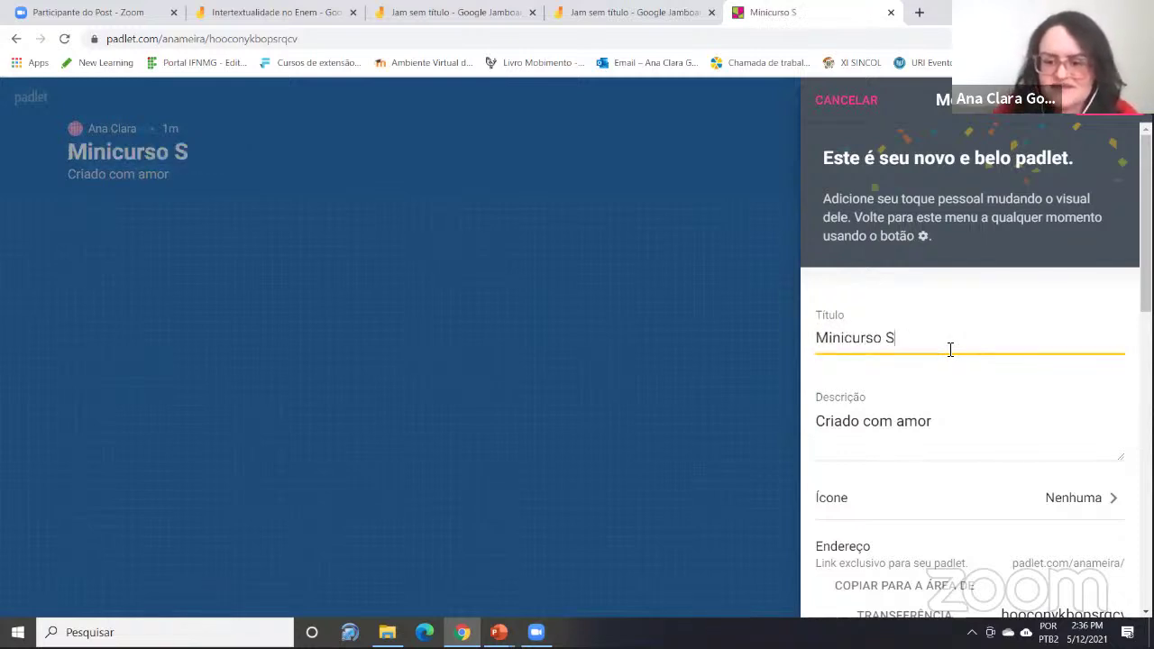
{"action": "type", "text": "ic"}
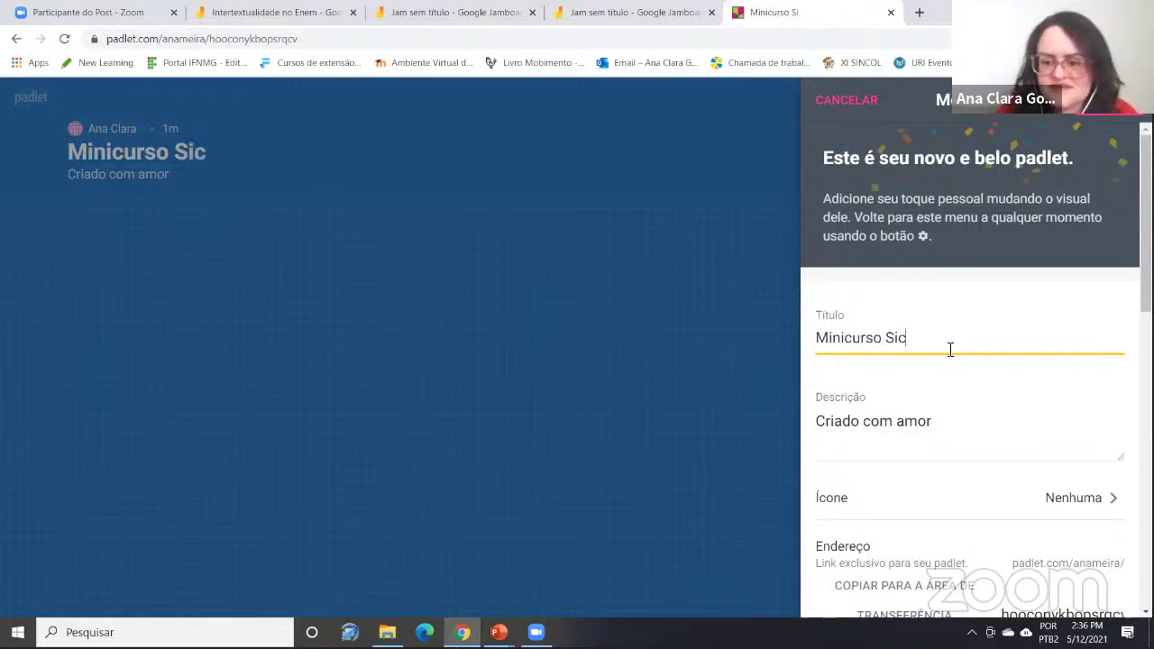
Replace the padlet's default description with "Funcionalidades do Padlet"
{"action": "left_click", "coordinate": [894, 438]}
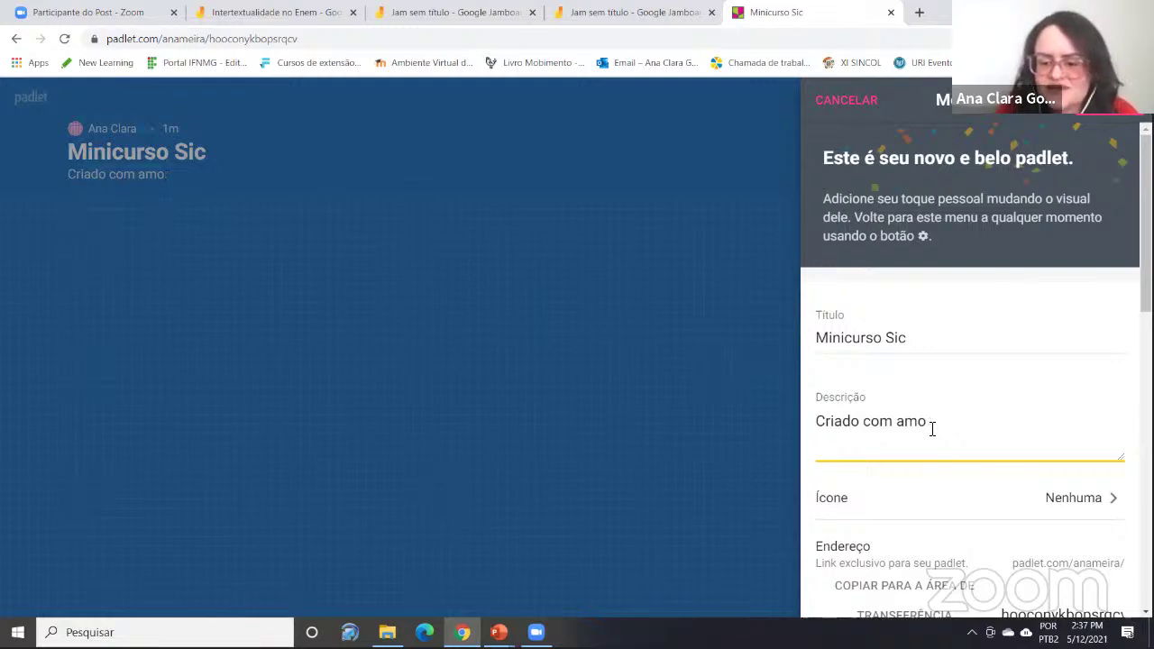
{"action": "key", "text": "BackSpace"}
{"action": "key", "text": "BackSpace"}
{"action": "key", "text": "BackSpace"}
{"action": "key", "text": "BackSpace"}
{"action": "key", "text": "BackSpace"}
{"action": "key", "text": "BackSpace"}
{"action": "key", "text": "BackSpace"}
{"action": "key", "text": "BackSpace"}
{"action": "key", "text": "BackSpace"}
{"action": "key", "text": "BackSpace"}
{"action": "key", "text": "BackSpace"}
{"action": "key", "text": "BackSpace"}
{"action": "key", "text": "BackSpace"}
{"action": "key", "text": "BackSpace"}
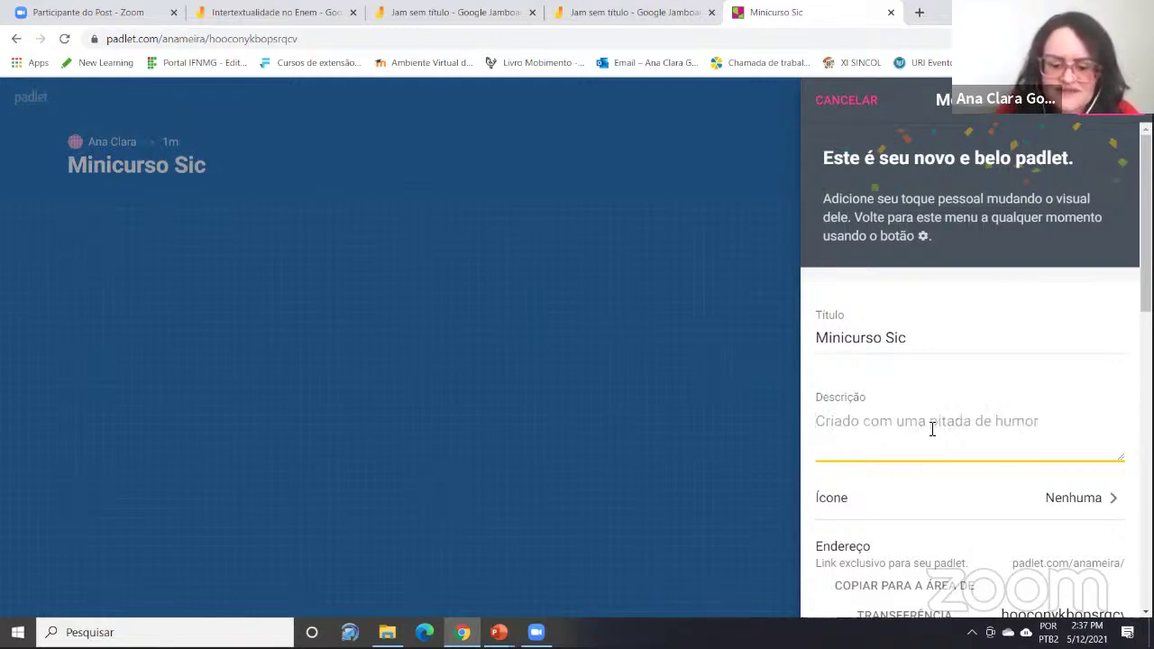
{"action": "type", "text": "Funcio"}
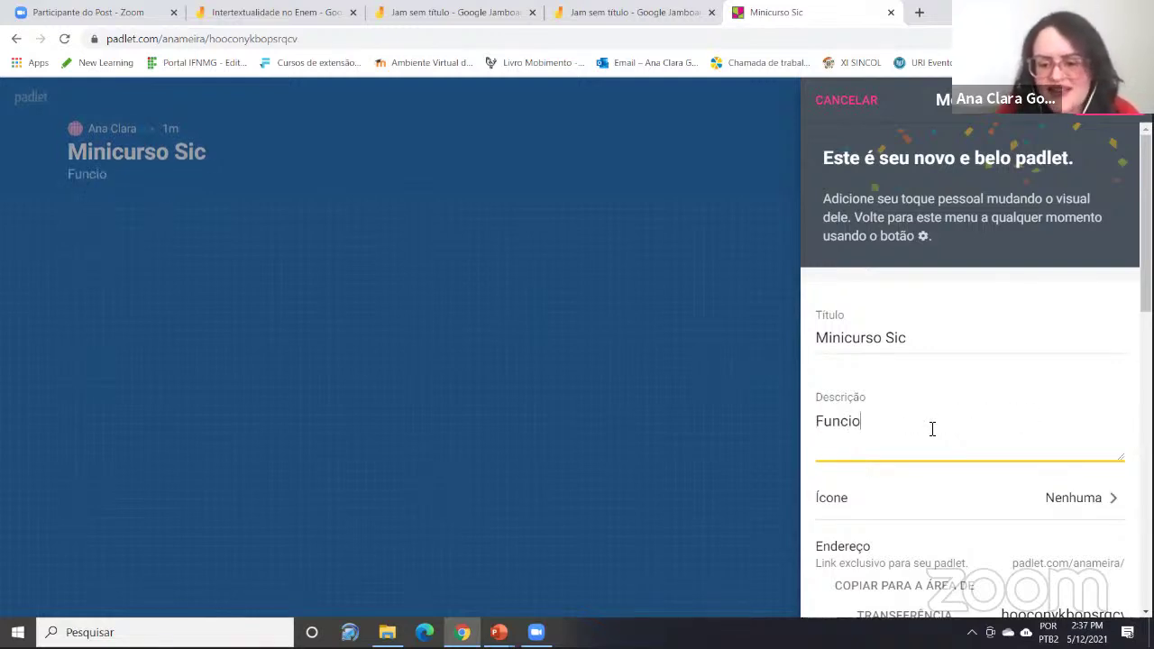
{"action": "type", "text": "nalidades d"}
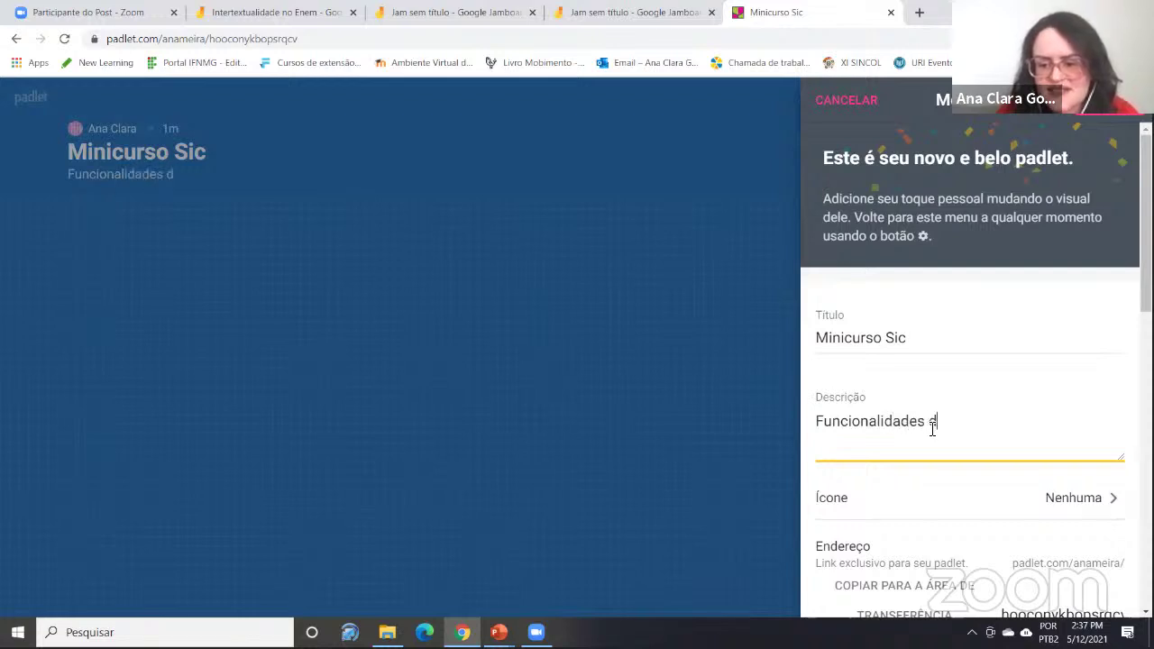
{"action": "type", "text": "o Pa"}
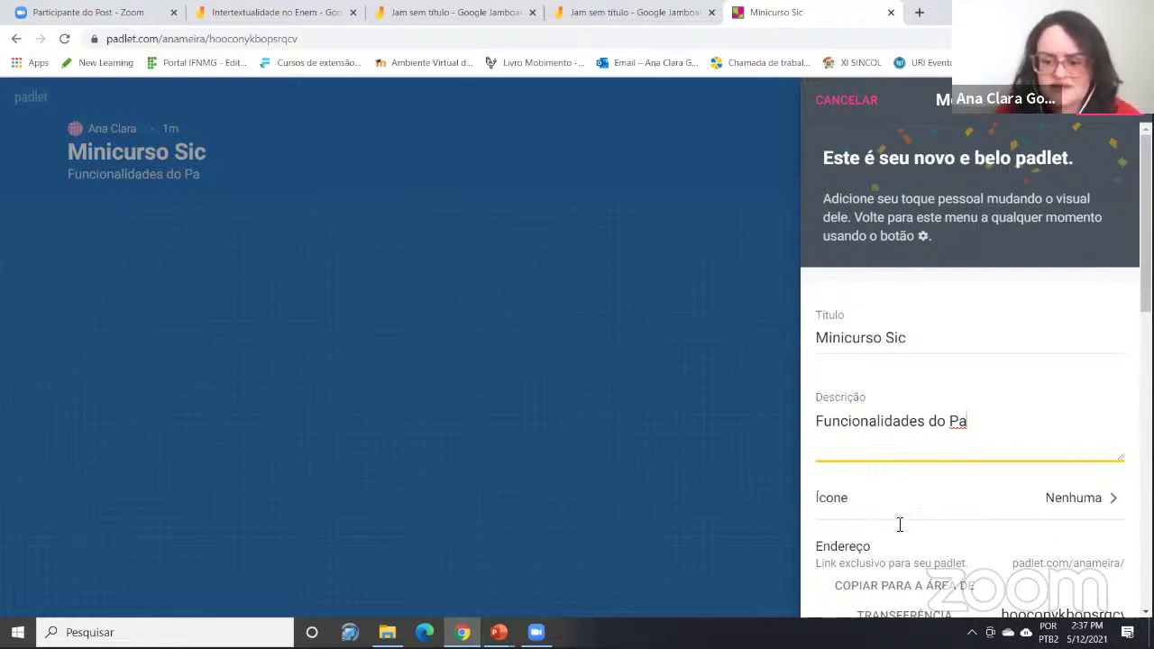
{"action": "type", "text": "dlet"}
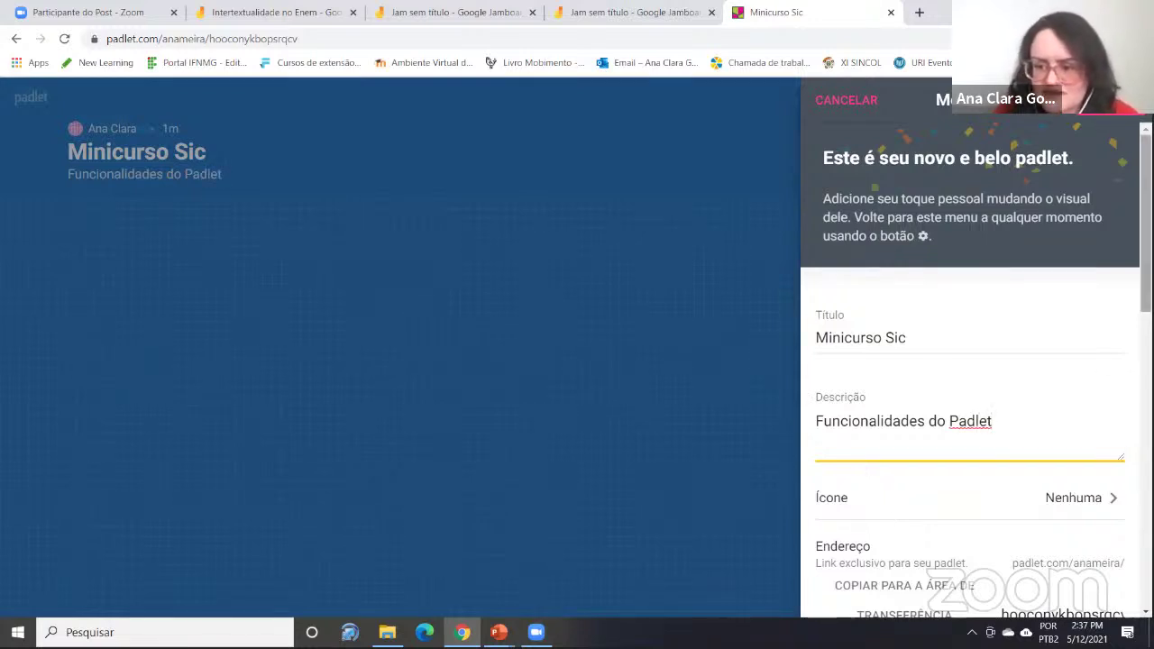
Set the padlet's icon to the beaming face emoji with smiling eyes and browse further face emojis
{"action": "scroll", "coordinate": [1118, 336], "scroll_direction": "down", "scroll_amount": 2}
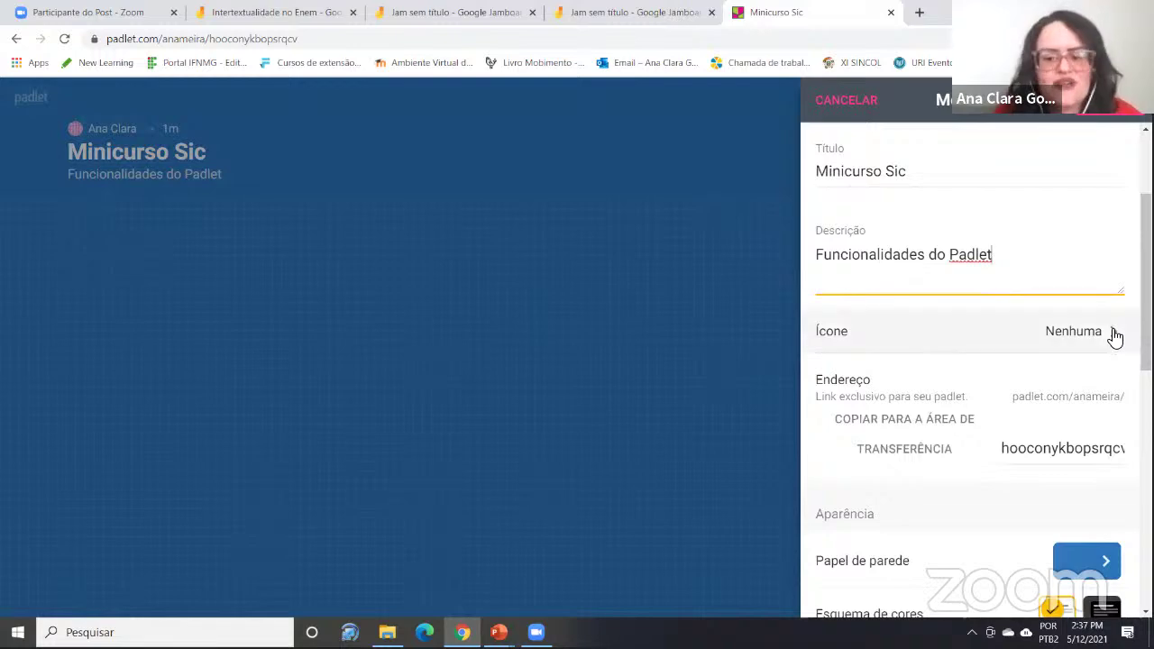
{"action": "left_click", "coordinate": [1115, 335]}
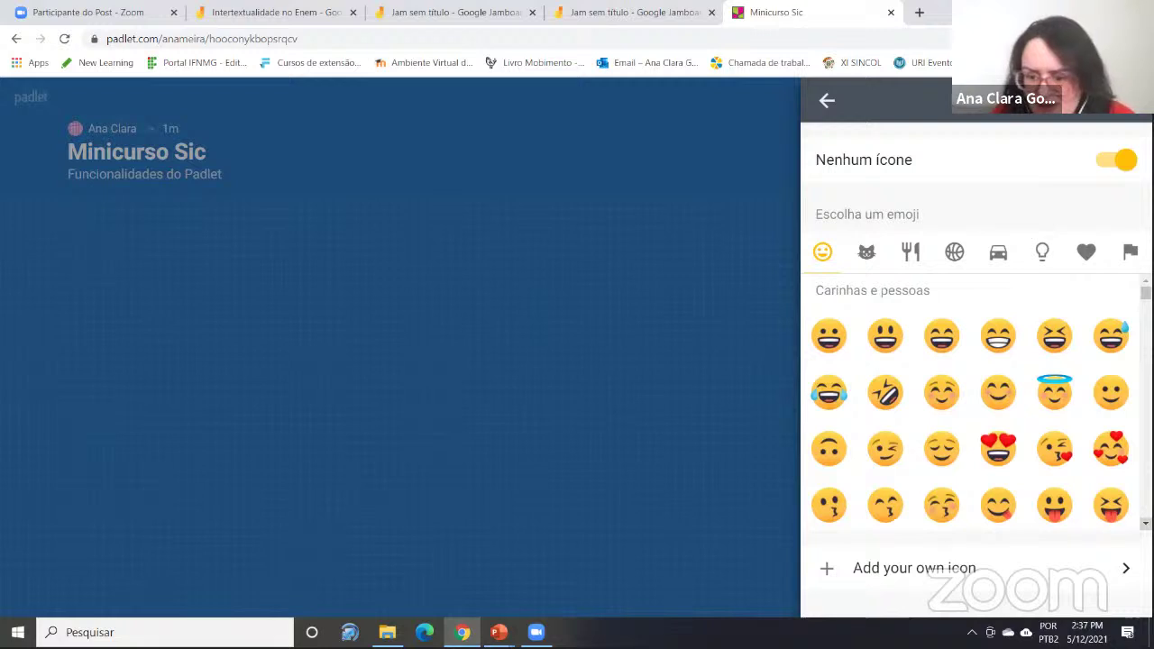
{"action": "left_click", "coordinate": [997, 336]}
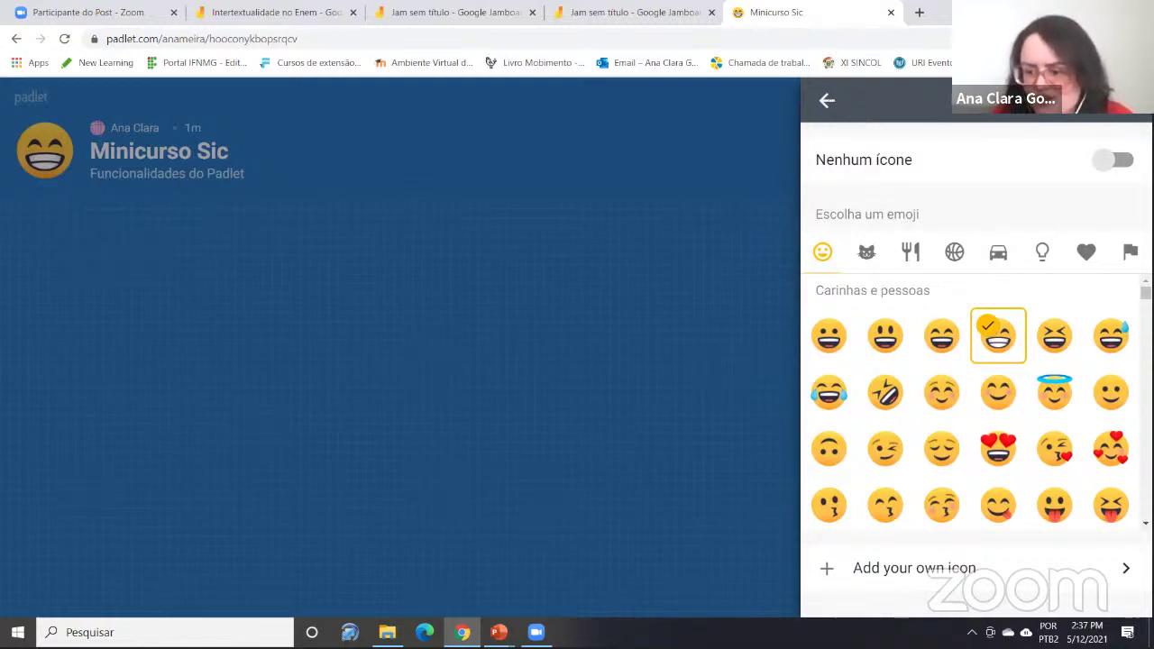
{"action": "scroll", "coordinate": [973, 405], "scroll_direction": "down", "scroll_amount": 3}
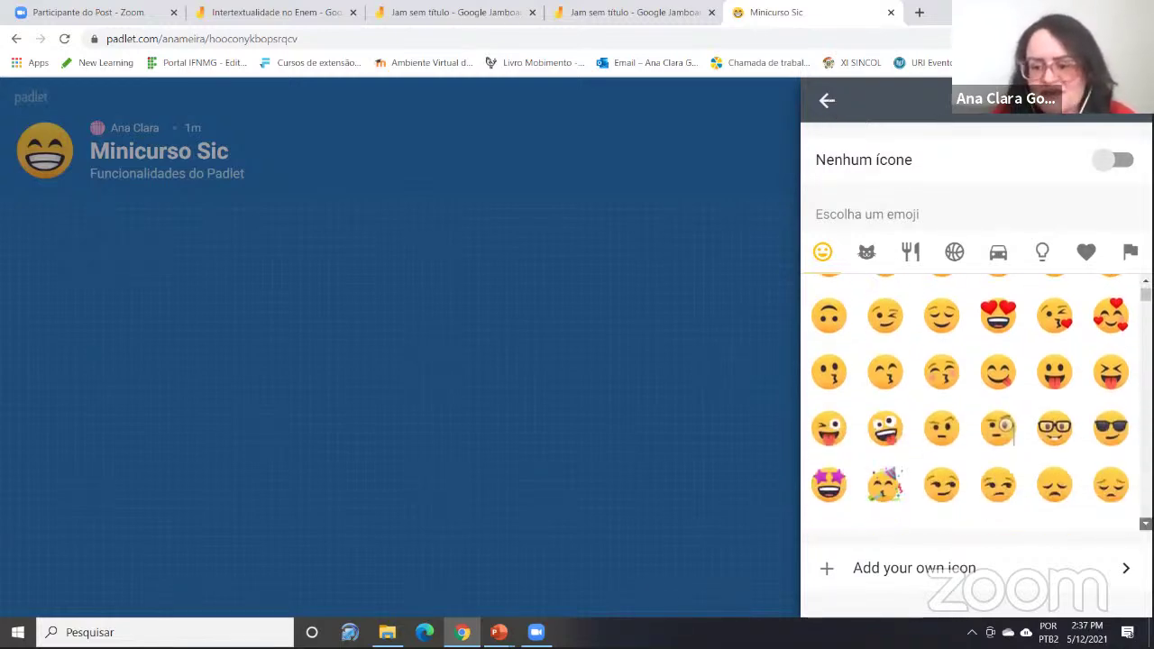
Set the padlet's wallpaper to the "All Eyes on You" peacock picture from the image collection
{"action": "left_click", "coordinate": [831, 102]}
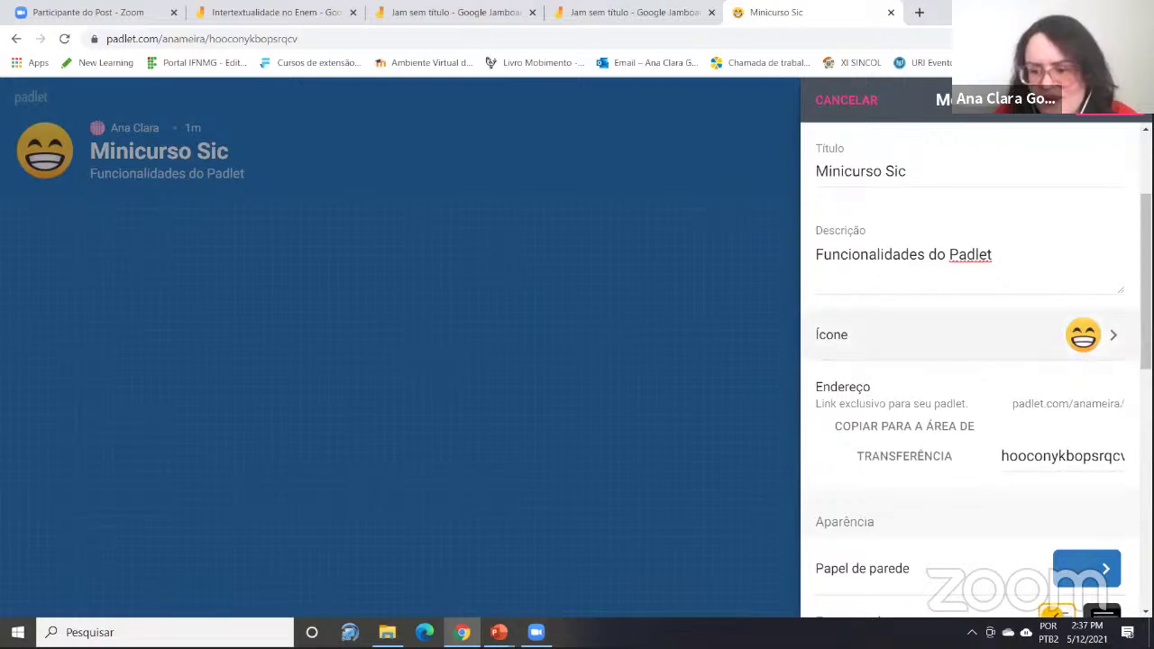
{"action": "scroll", "coordinate": [1066, 387], "scroll_direction": "down", "scroll_amount": 3}
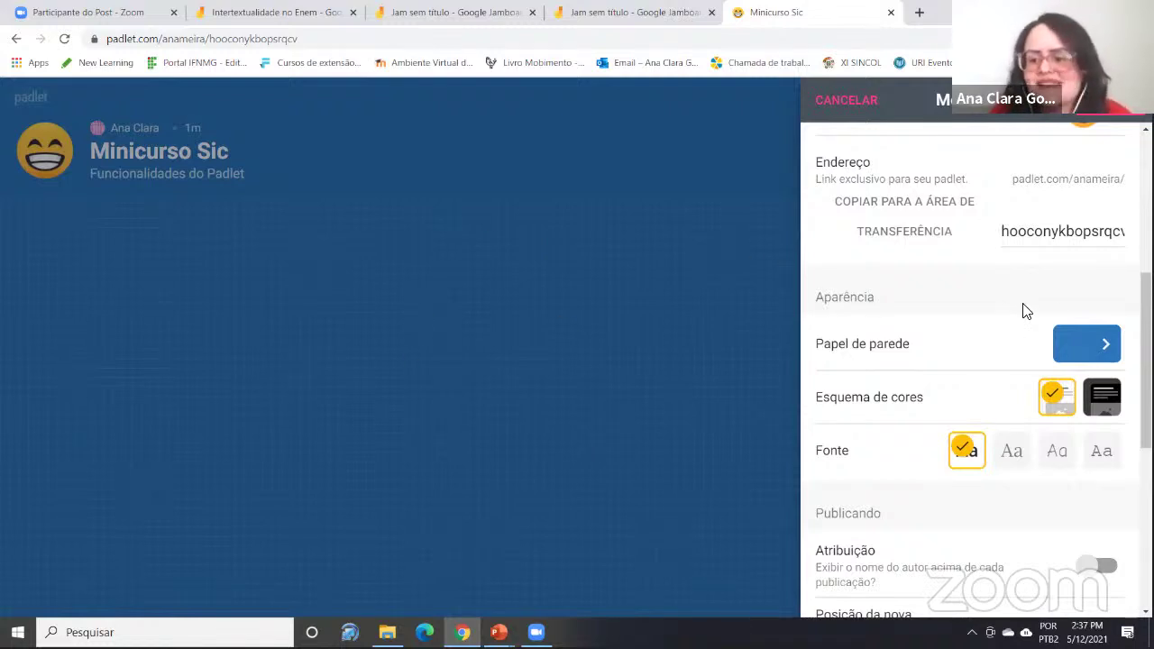
{"action": "left_click", "coordinate": [1108, 356]}
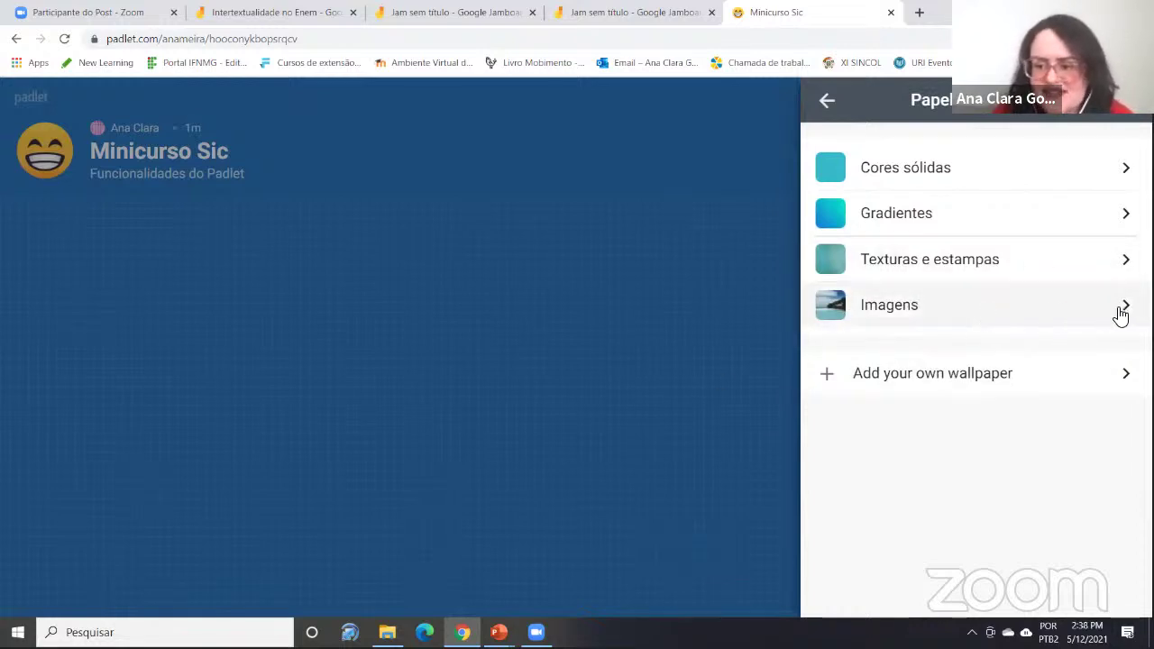
{"action": "left_click", "coordinate": [1120, 314]}
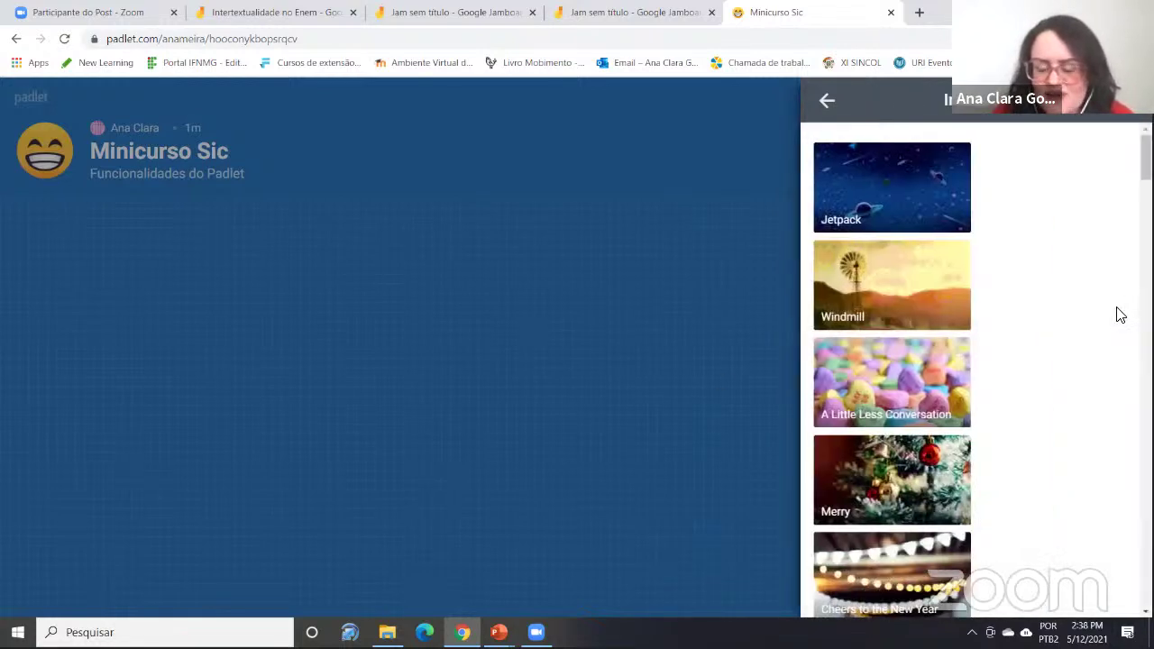
{"action": "scroll", "coordinate": [851, 266], "scroll_direction": "down", "scroll_amount": 10}
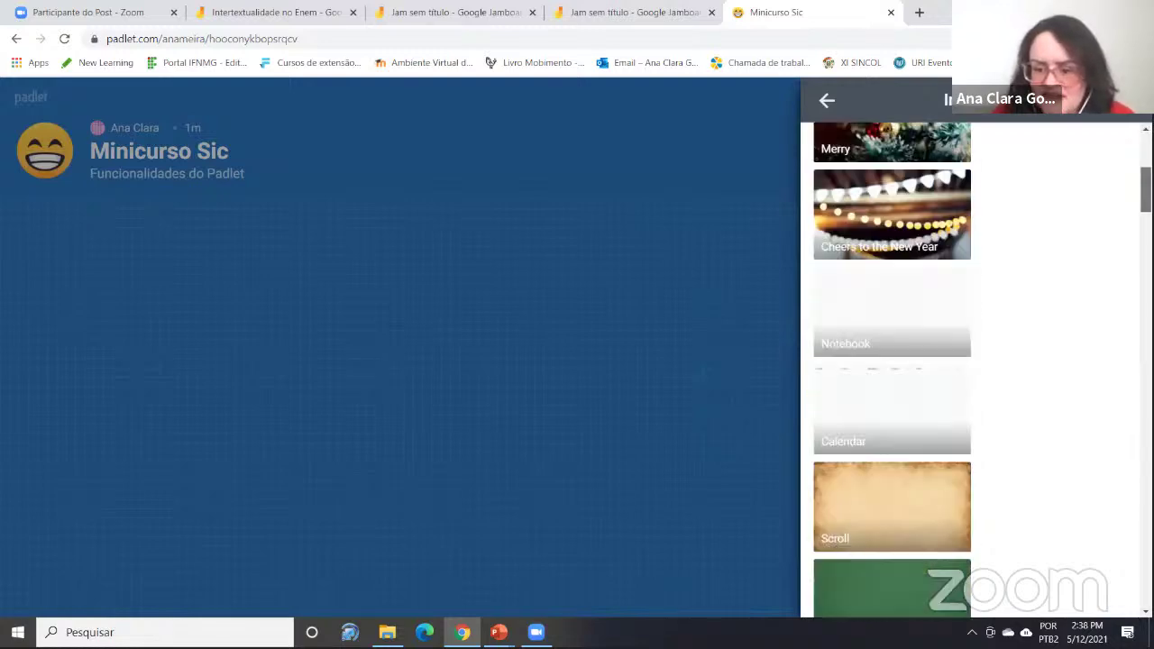
{"action": "scroll", "coordinate": [892, 370], "scroll_direction": "down", "scroll_amount": 2}
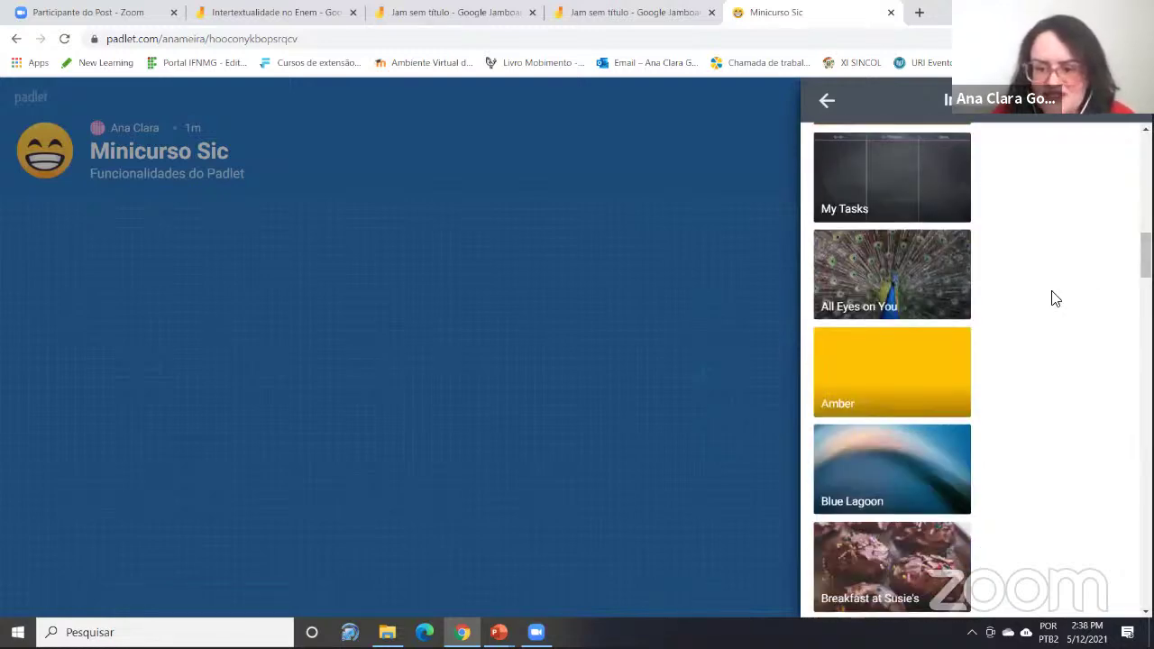
{"action": "left_click", "coordinate": [931, 270]}
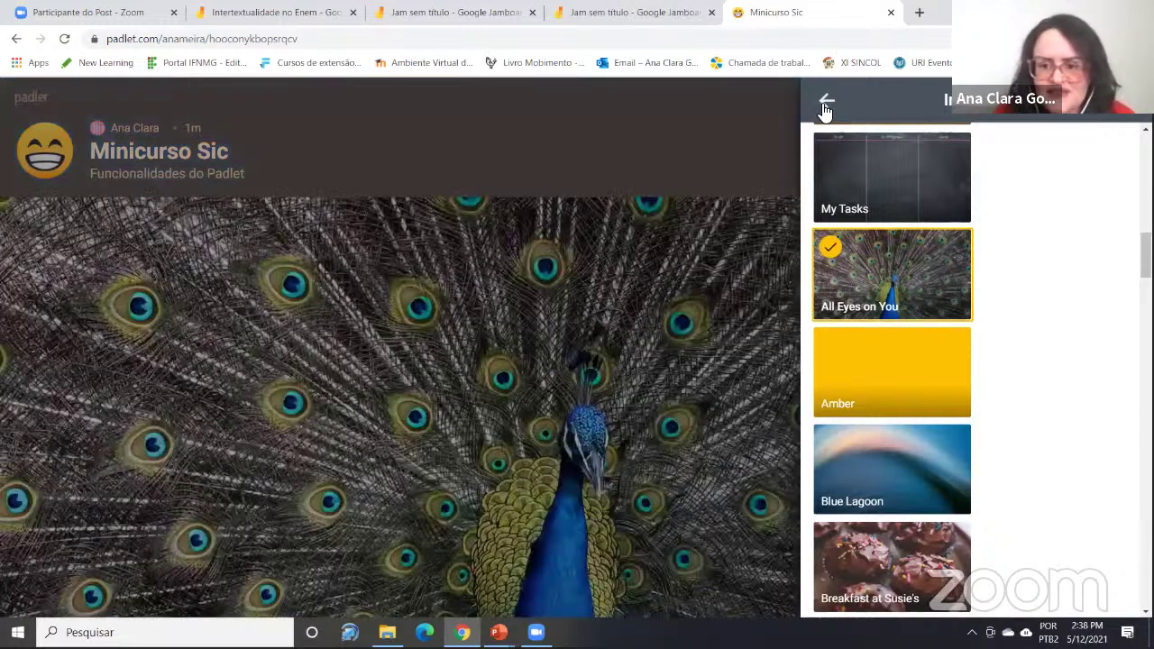
{"action": "left_click", "coordinate": [825, 105]}
{"action": "left_click", "coordinate": [825, 104]}
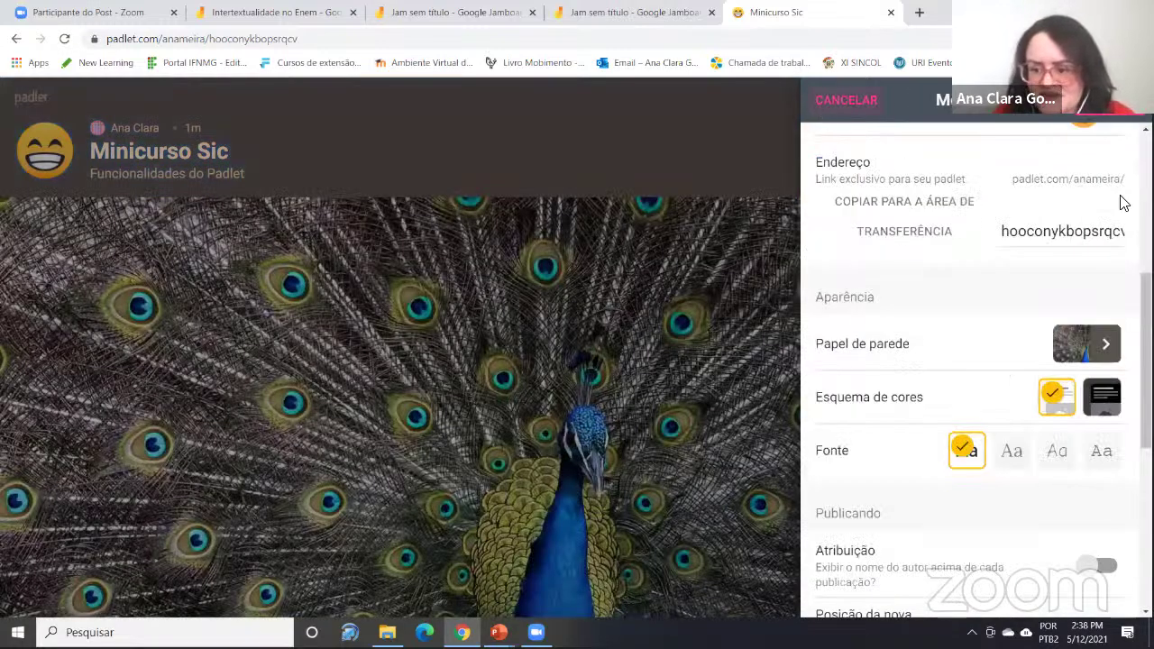
Review the padlet's colour scheme and font options and its posting settings for attribution, new post position, comments and reactions
{"action": "scroll", "coordinate": [1145, 361], "scroll_direction": "down", "scroll_amount": 3}
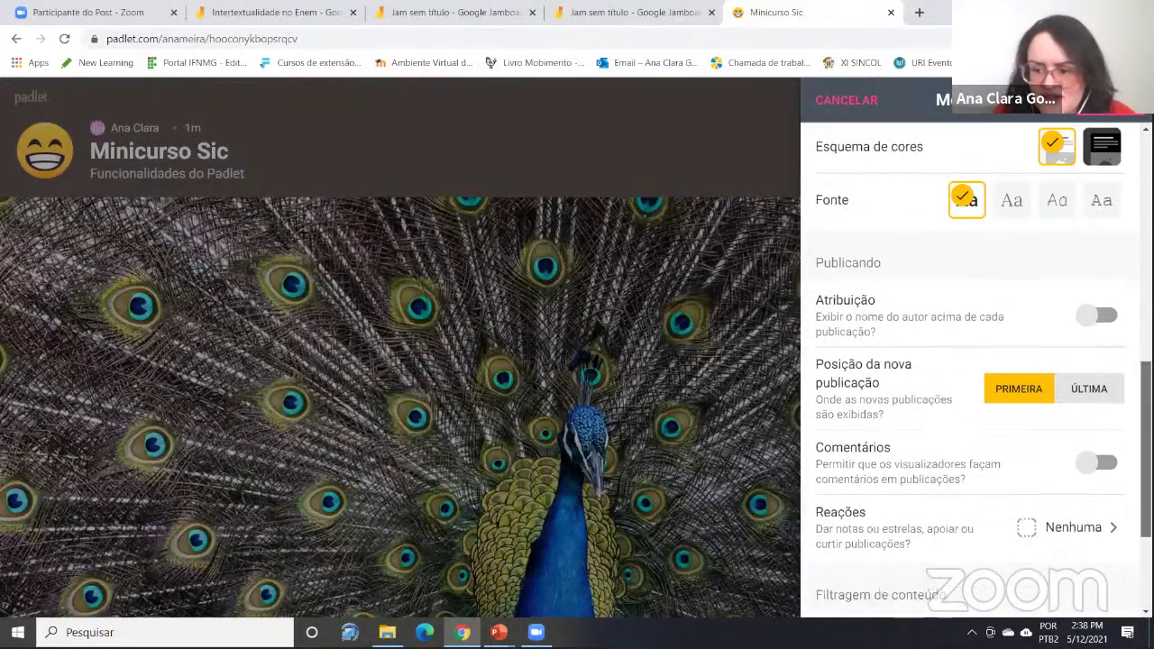
{"action": "scroll", "coordinate": [957, 258], "scroll_direction": "down", "scroll_amount": 1}
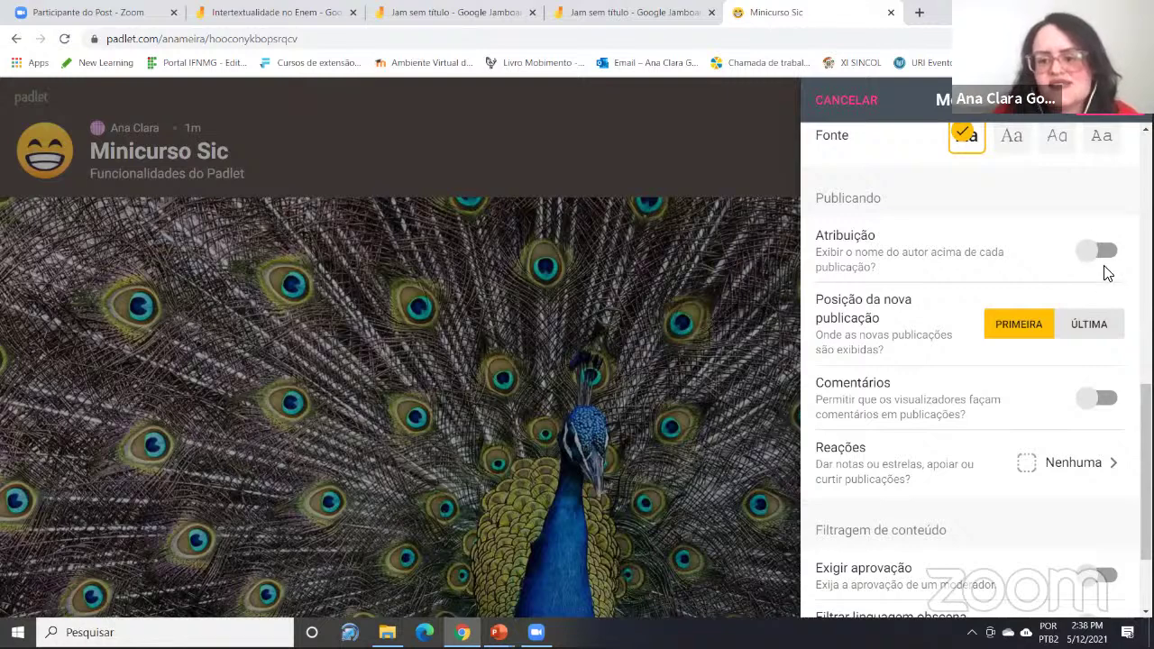
{"action": "scroll", "coordinate": [1040, 304], "scroll_direction": "up", "scroll_amount": 3}
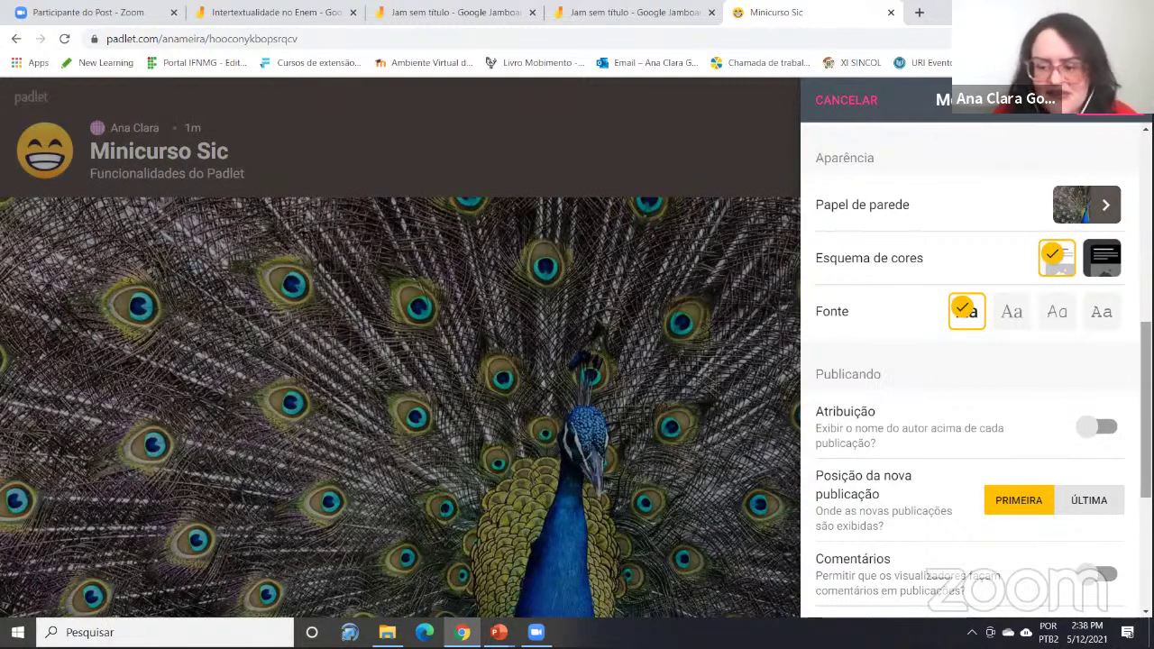
{"action": "scroll", "coordinate": [976, 369], "scroll_direction": "down", "scroll_amount": 3}
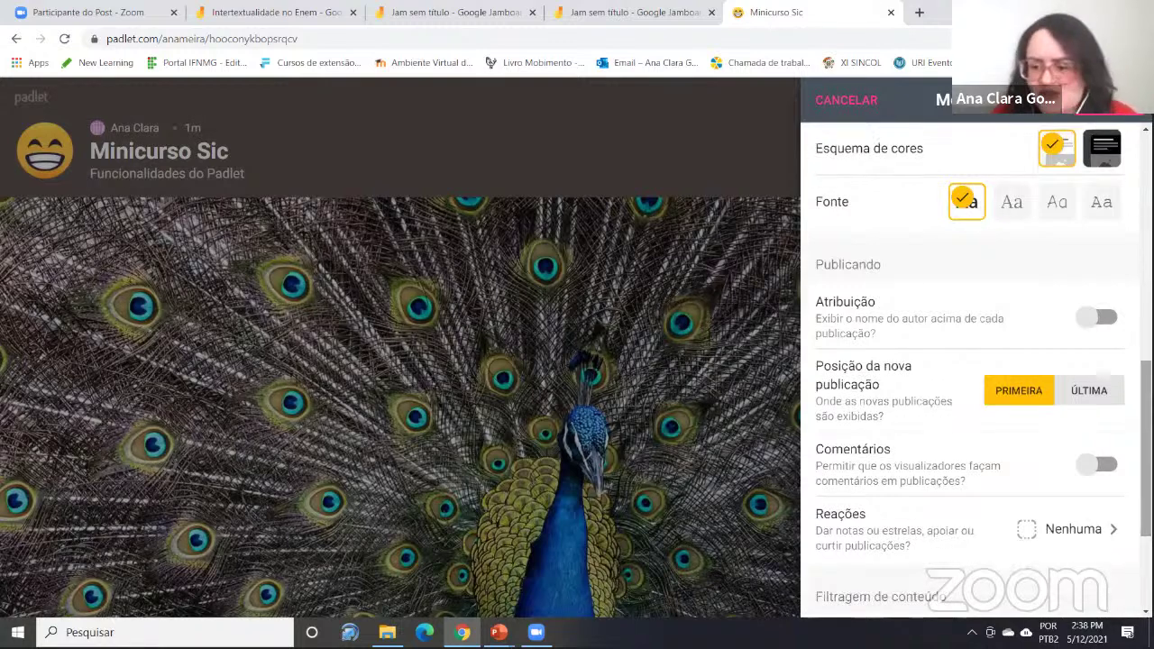
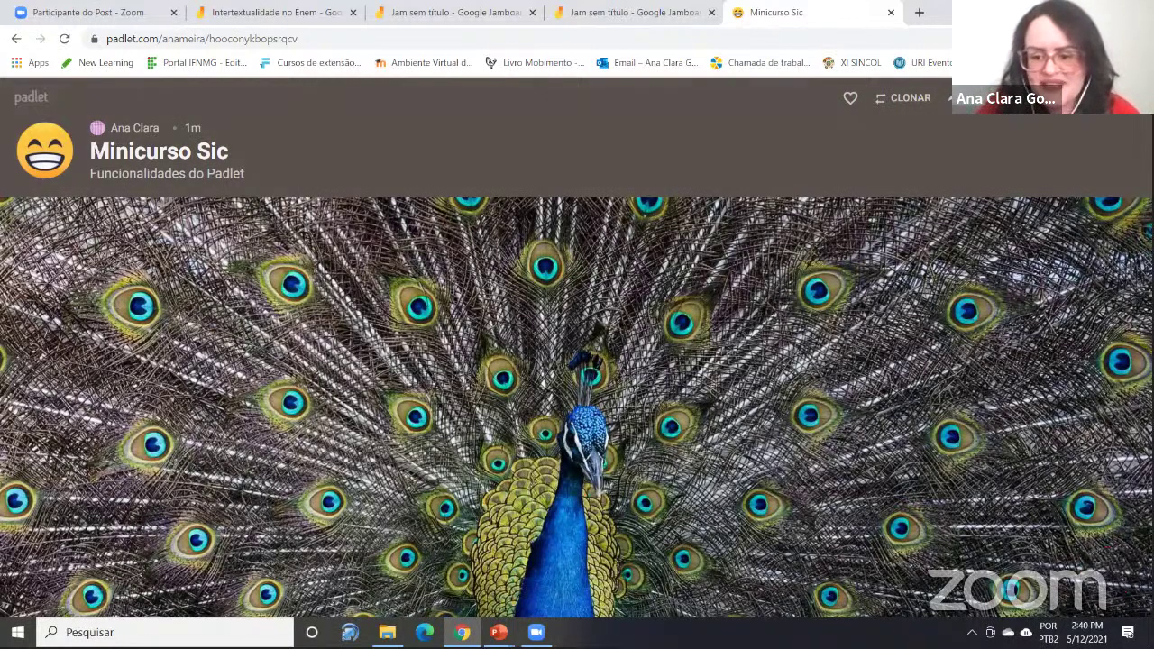
Examine the padlet's sharing options, covering member invitations, privacy, link and social sharing, and the export formats
{"action": "left_click", "coordinate": [1001, 98]}
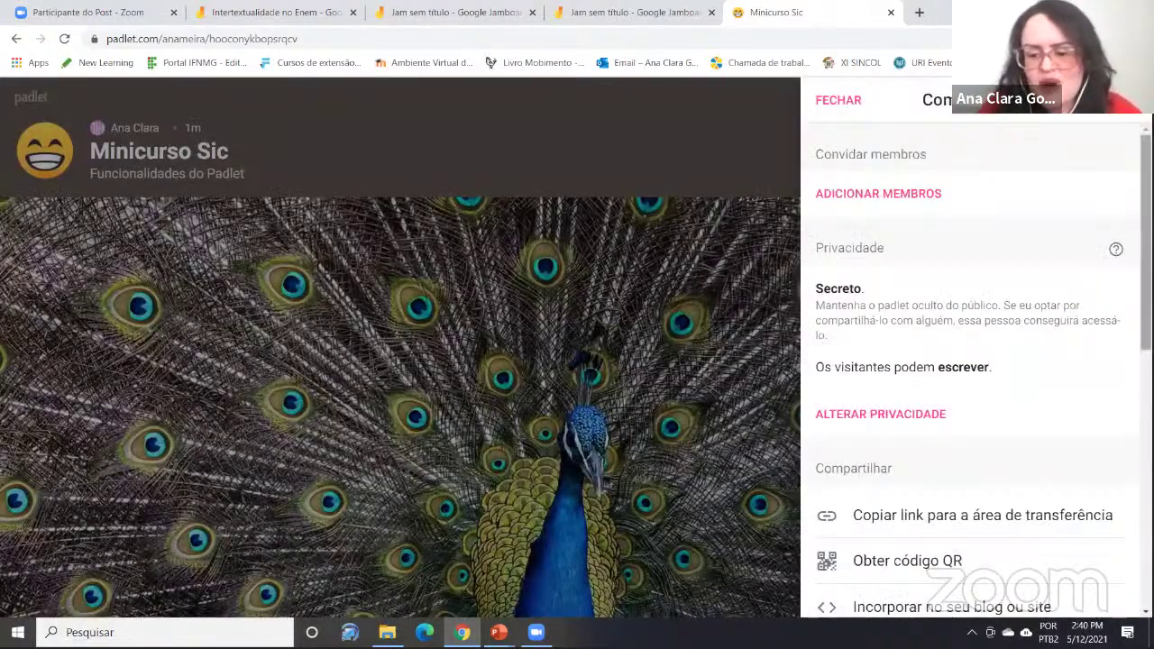
{"action": "scroll", "coordinate": [999, 355], "scroll_direction": "down", "scroll_amount": 2}
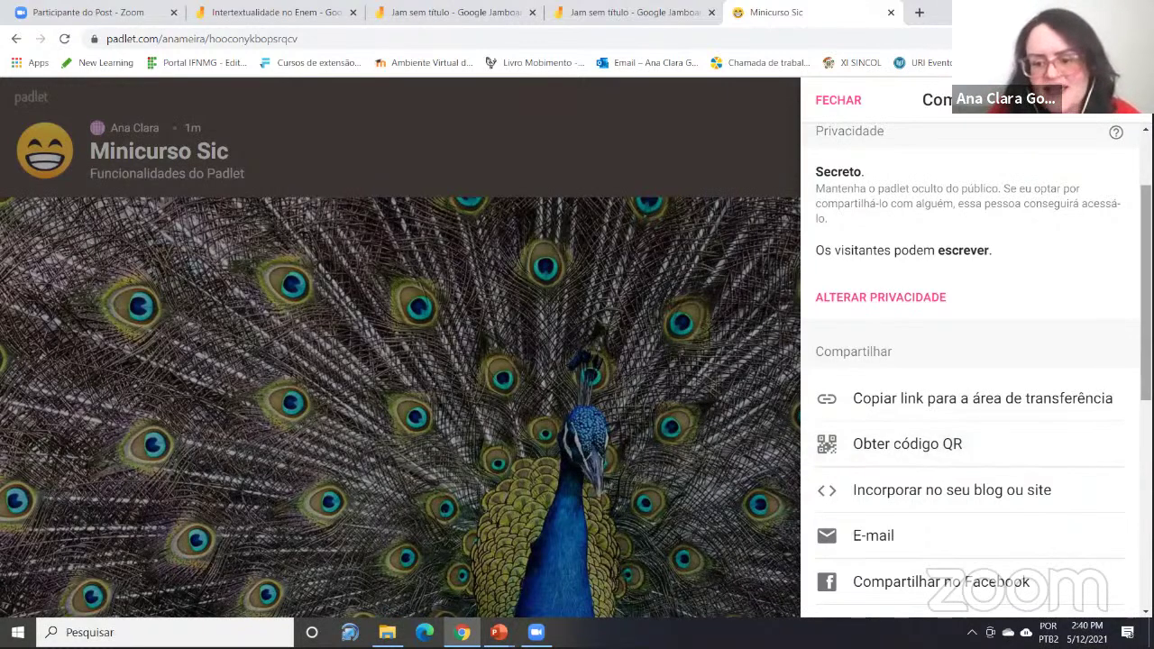
{"action": "scroll", "coordinate": [976, 371], "scroll_direction": "down", "scroll_amount": 1}
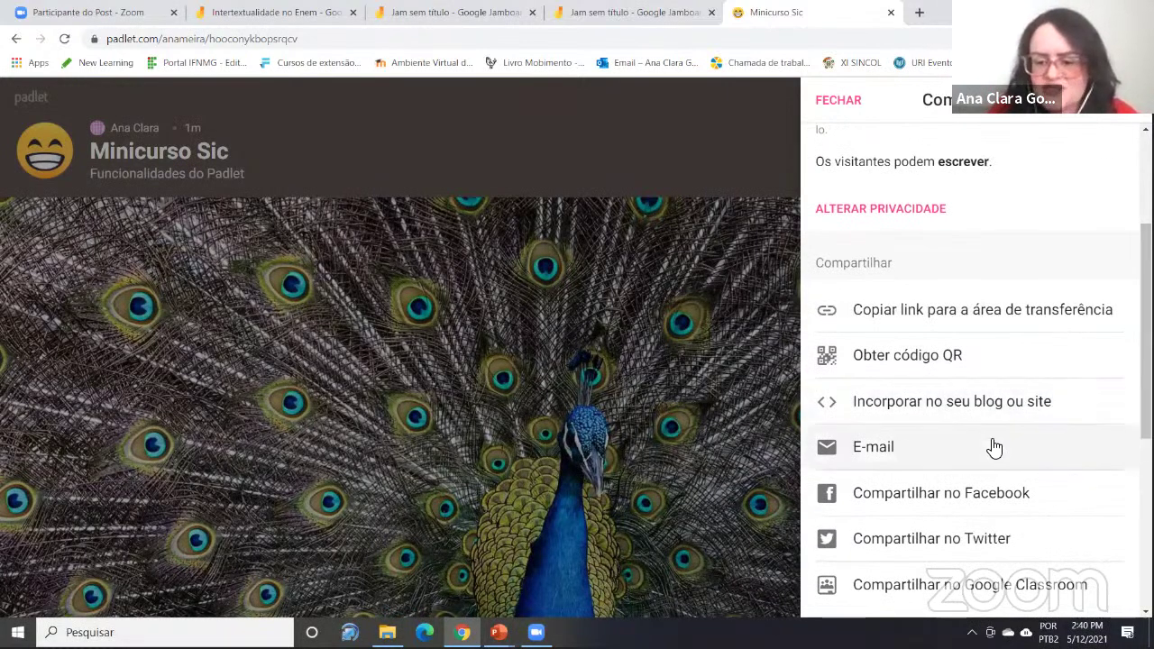
{"action": "scroll", "coordinate": [1122, 438], "scroll_direction": "down", "scroll_amount": 1}
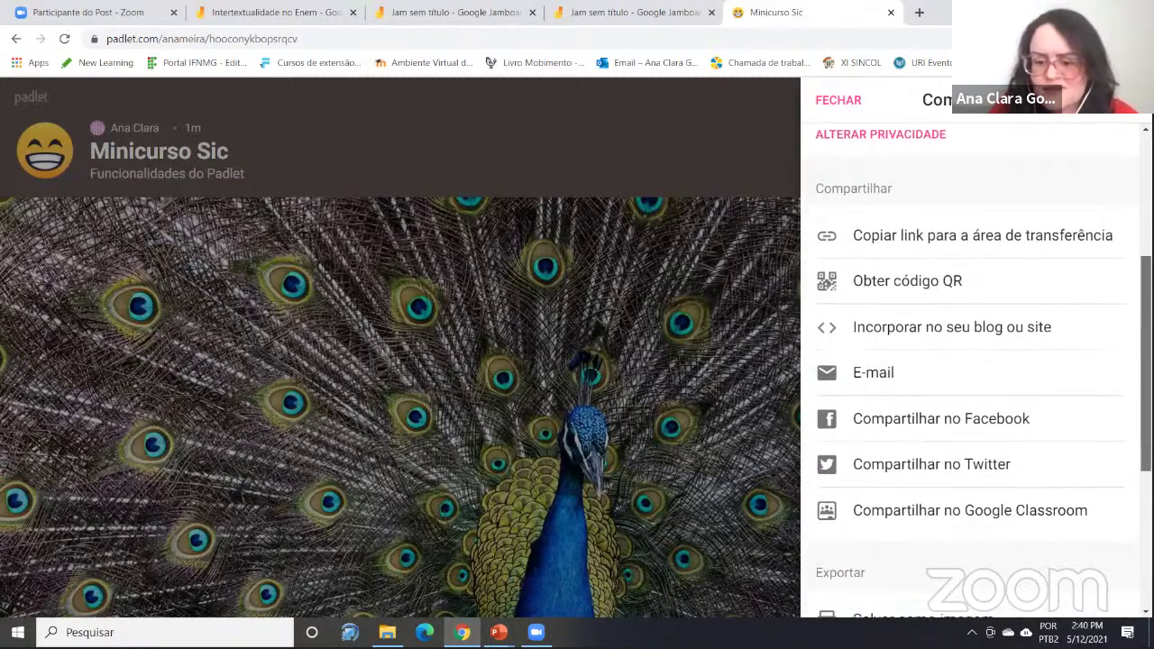
{"action": "scroll", "coordinate": [974, 370], "scroll_direction": "down", "scroll_amount": 1}
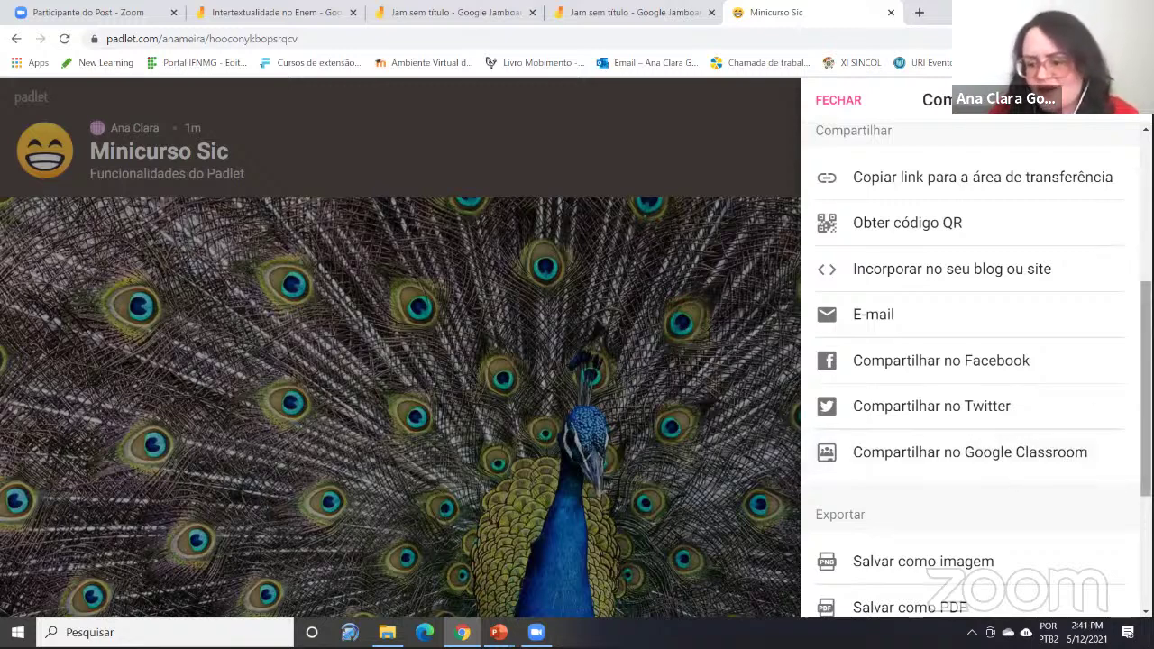
{"action": "scroll", "coordinate": [973, 370], "scroll_direction": "down", "scroll_amount": 4}
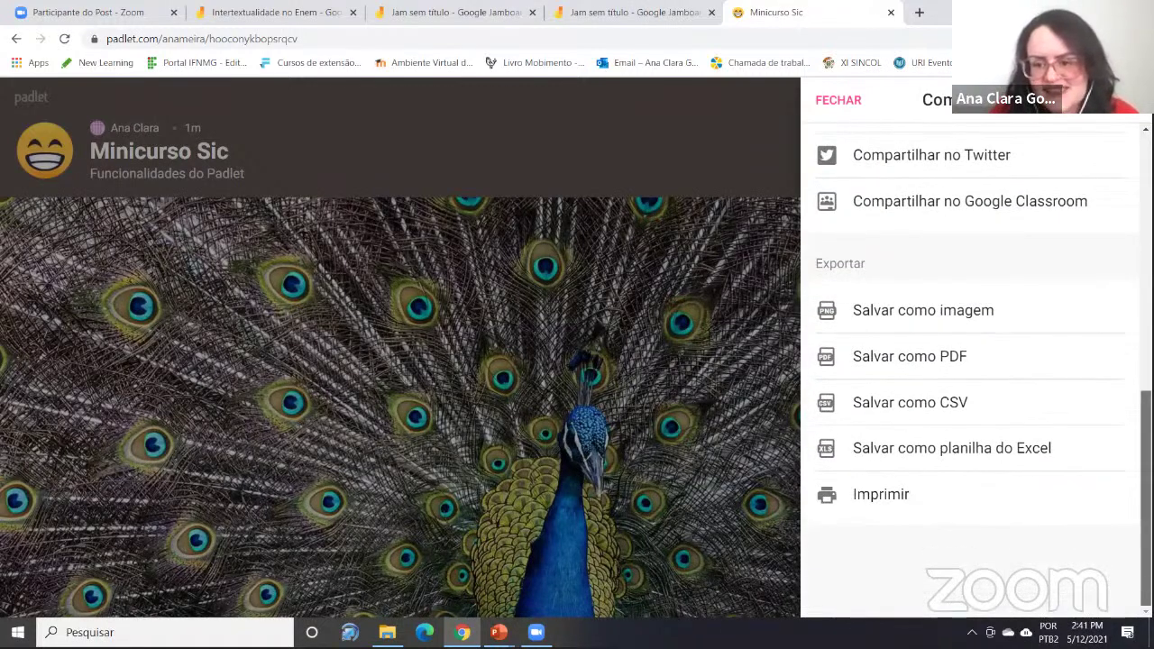
{"action": "scroll", "coordinate": [974, 370], "scroll_direction": "up", "scroll_amount": 8}
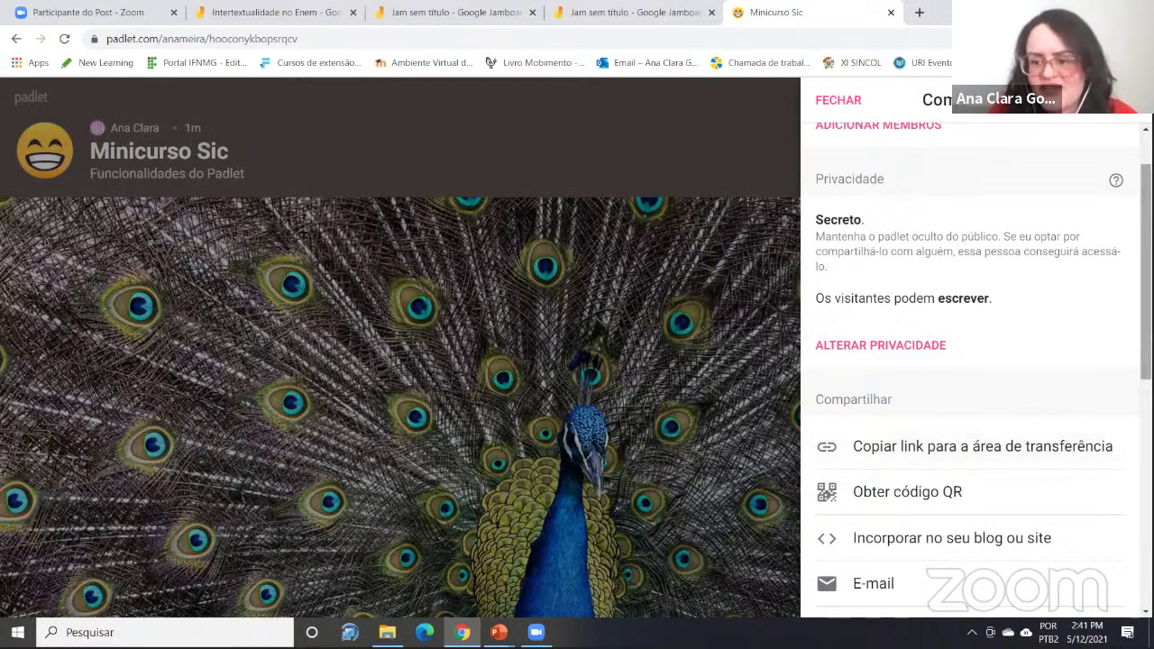
{"action": "scroll", "coordinate": [974, 360], "scroll_direction": "up", "scroll_amount": 1}
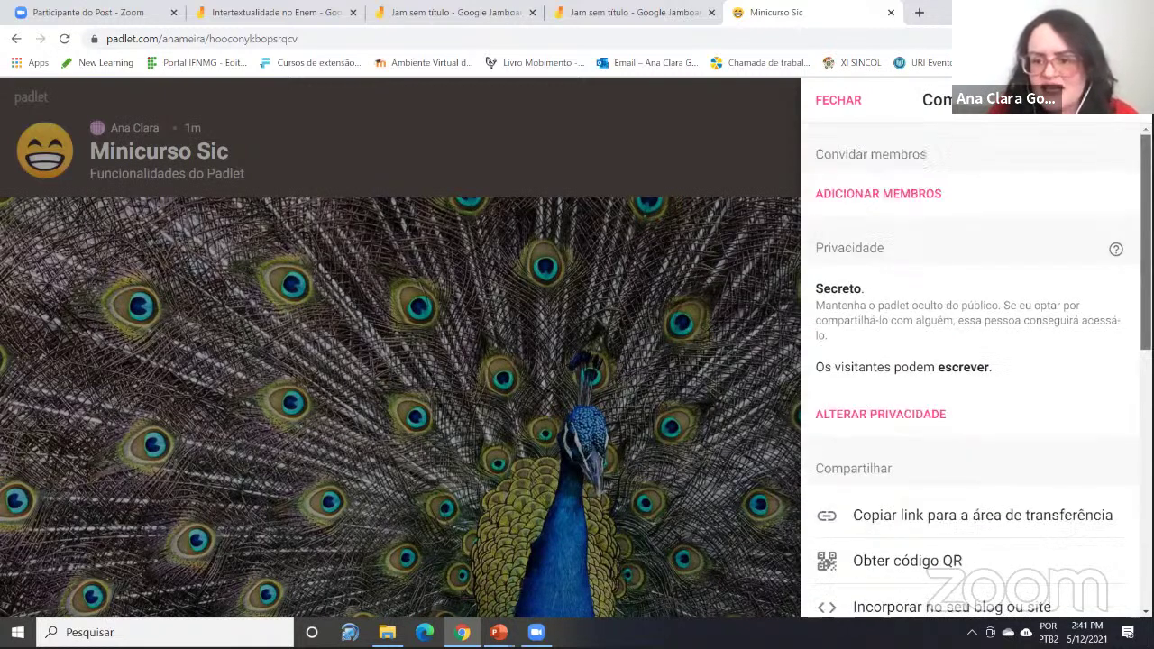
{"action": "left_click", "coordinate": [844, 98]}
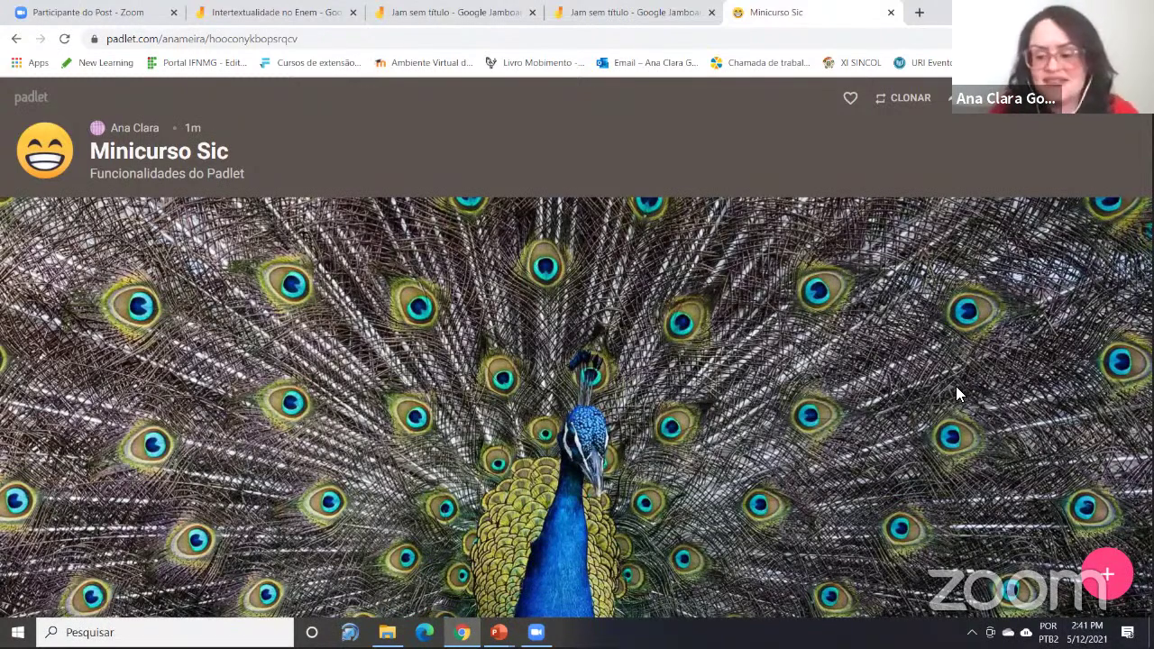
Add a blank post to the padlet and look through the Downloads folder for a file to attach, without choosing one
{"action": "left_click", "coordinate": [1099, 570]}
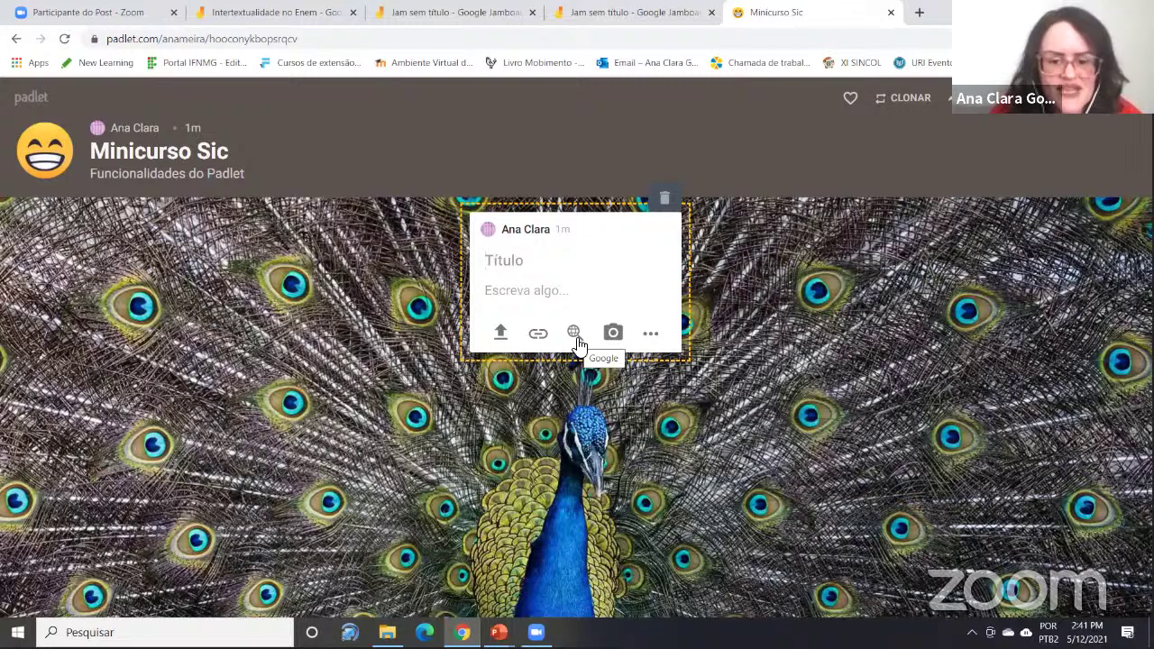
{"action": "left_click", "coordinate": [501, 333]}
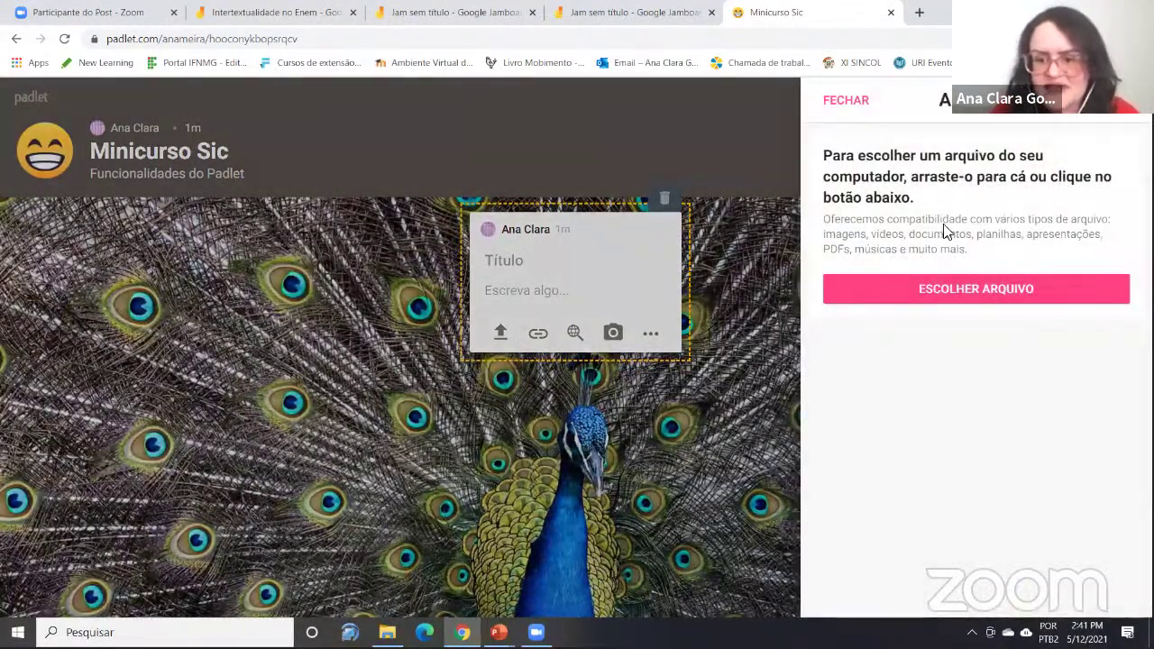
{"action": "left_click", "coordinate": [948, 304]}
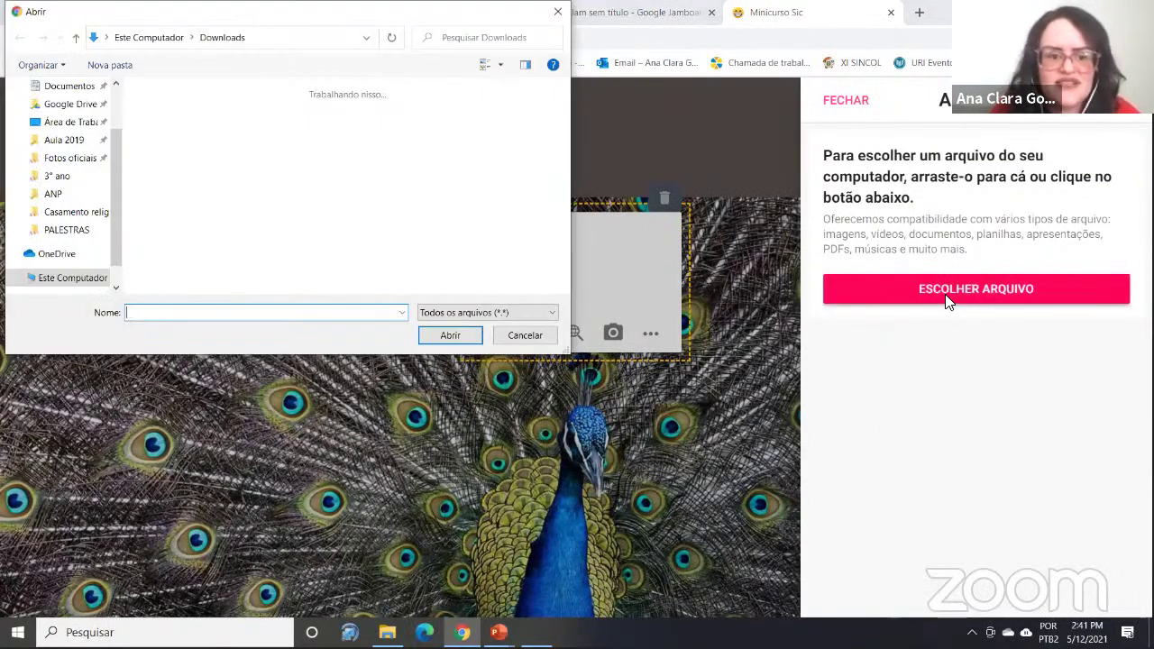
{"action": "scroll", "coordinate": [347, 281], "scroll_direction": "up", "scroll_amount": 5}
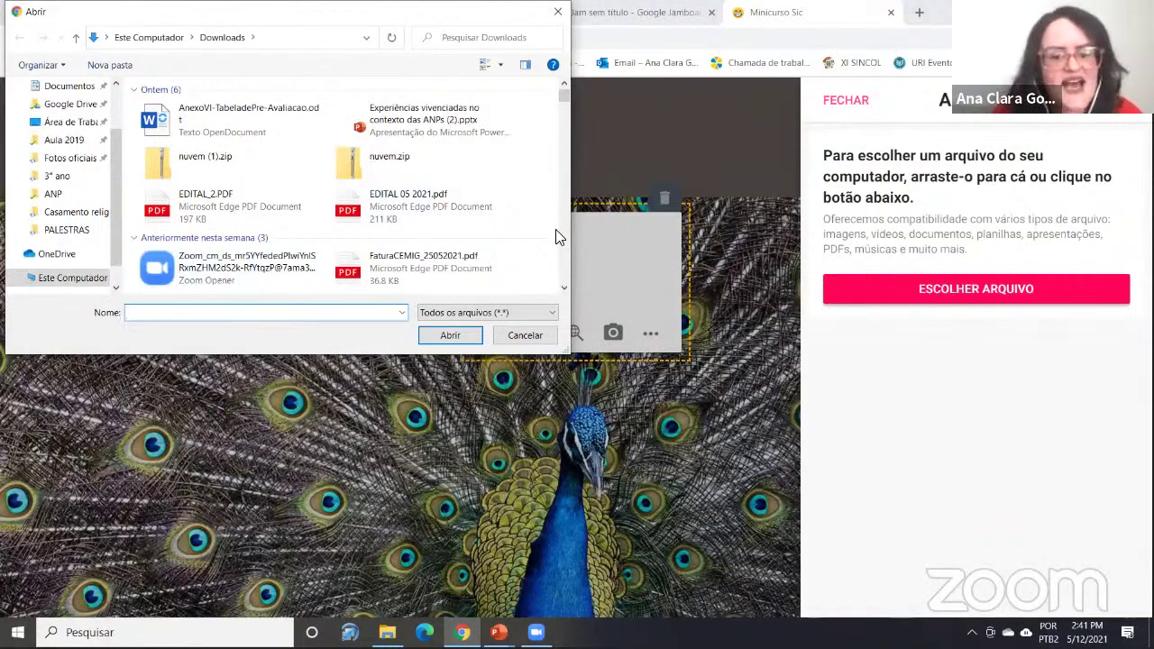
{"action": "left_click", "coordinate": [523, 335]}
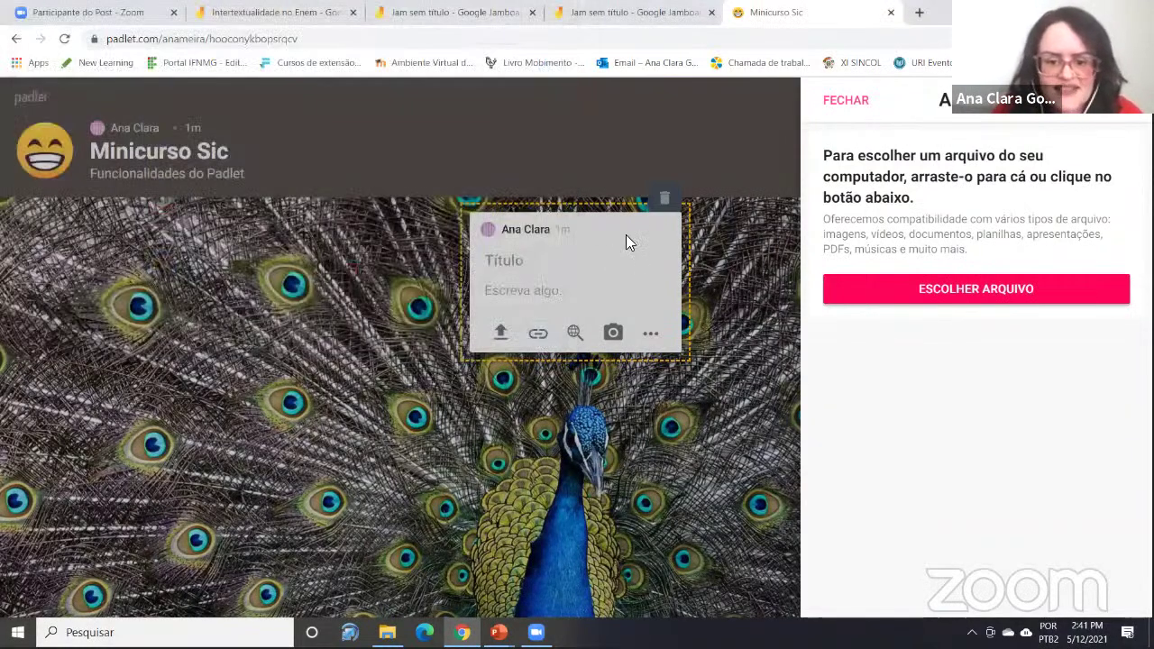
View the new post's option for inserting a URL and dismiss it without adding a link
{"action": "left_click", "coordinate": [535, 334]}
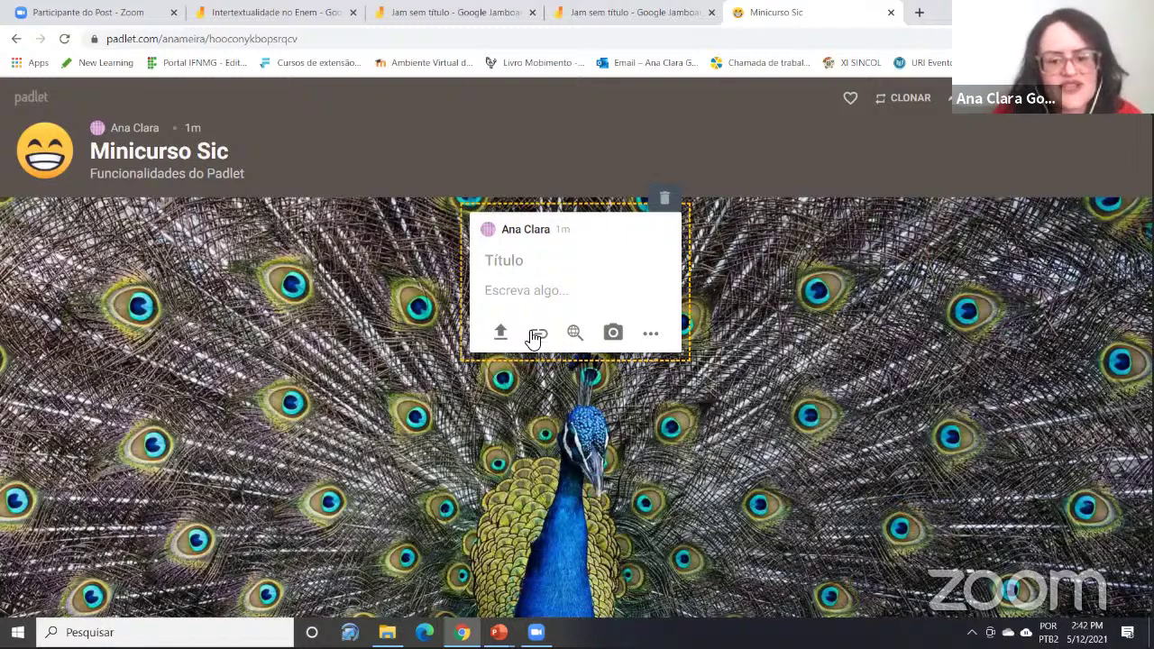
{"action": "left_click", "coordinate": [538, 333]}
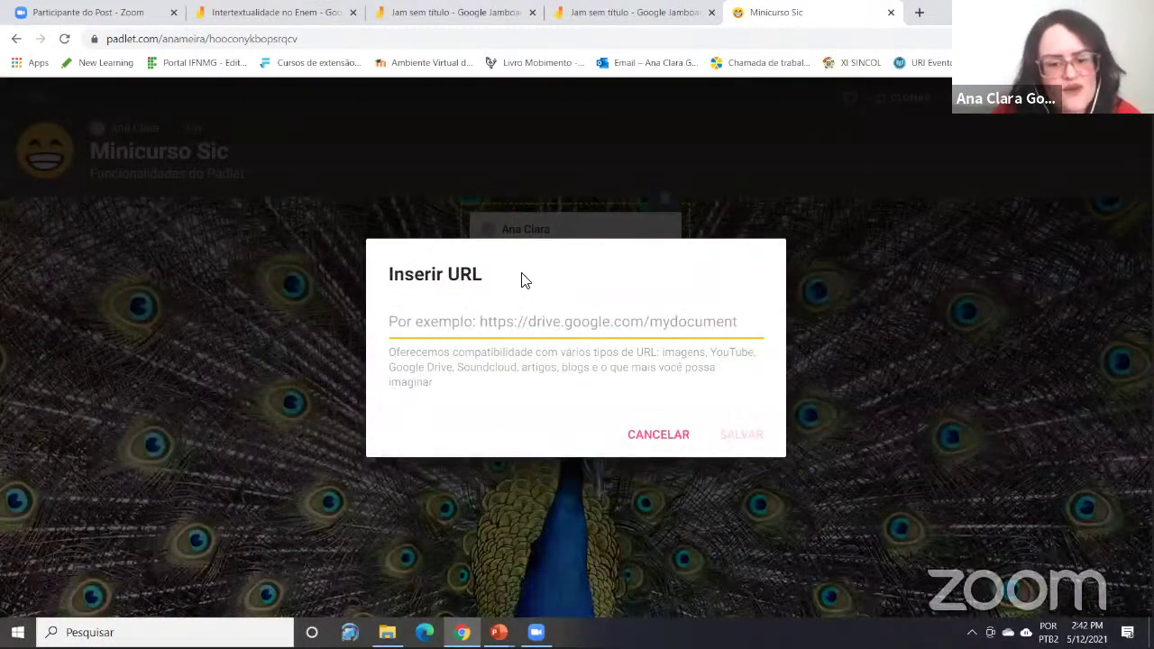
{"action": "left_click", "coordinate": [660, 445]}
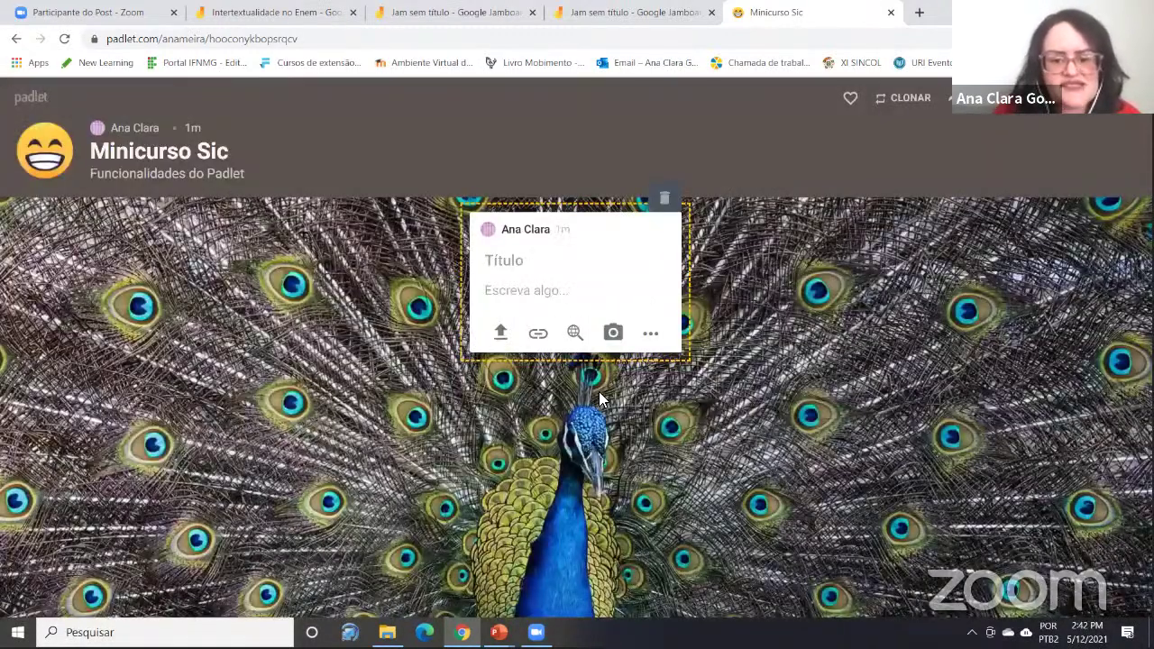
Look up GIFs for the blank post using the suggested search term "ATENÇÃO!"
{"action": "left_click", "coordinate": [575, 333]}
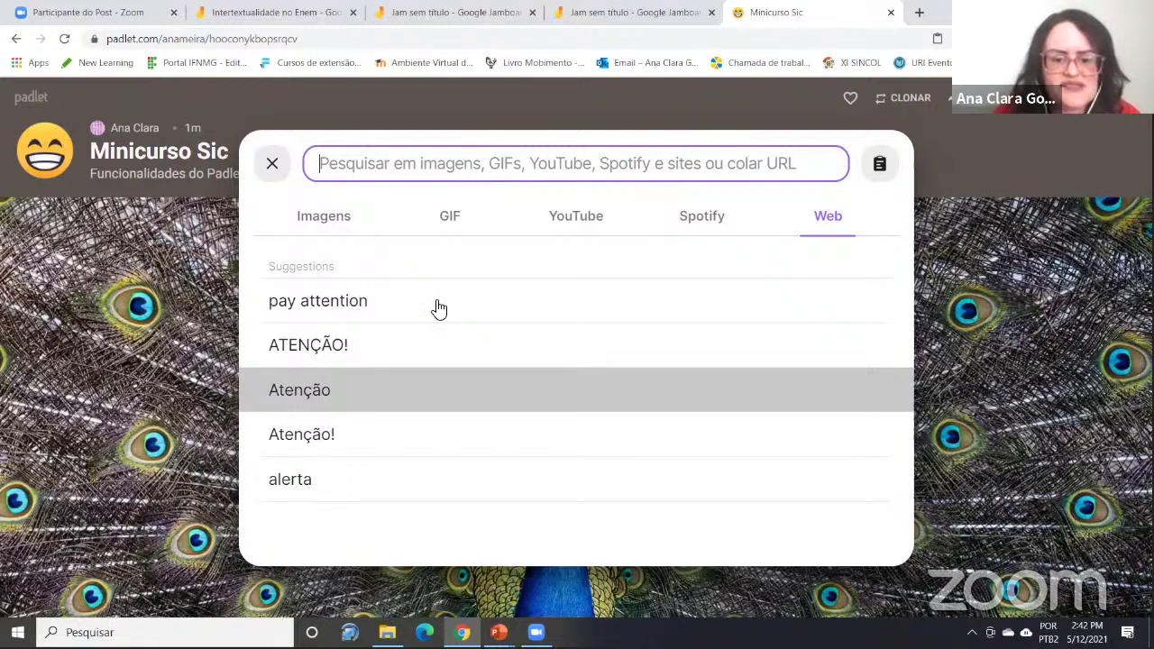
{"action": "left_click", "coordinate": [450, 236]}
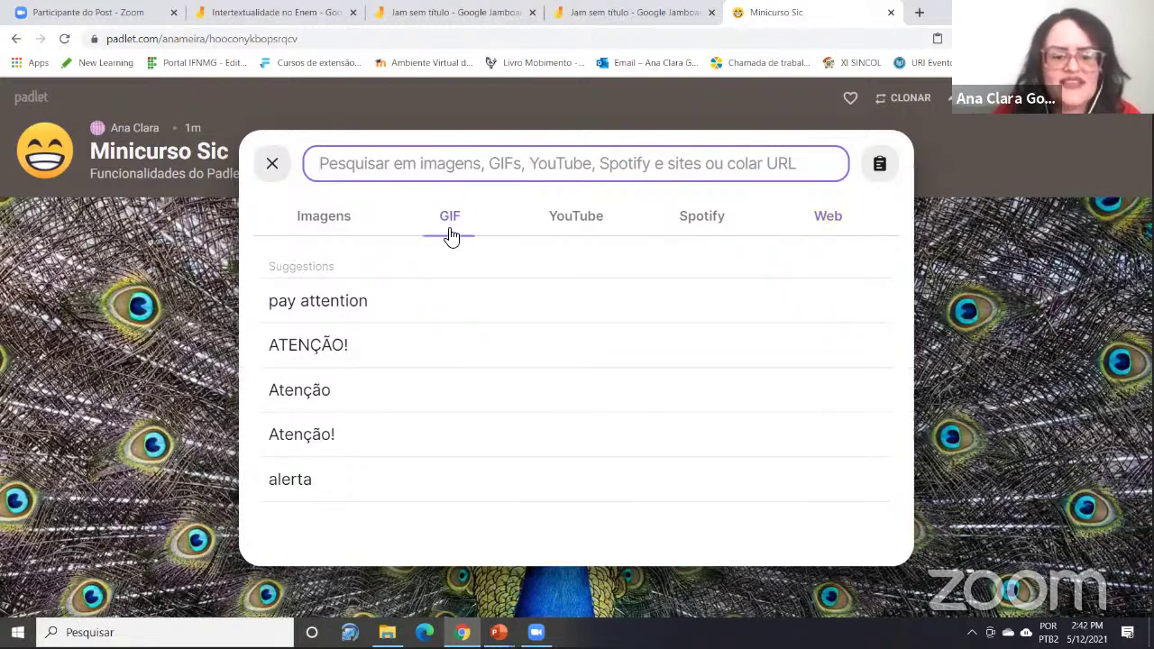
{"action": "left_click", "coordinate": [329, 344]}
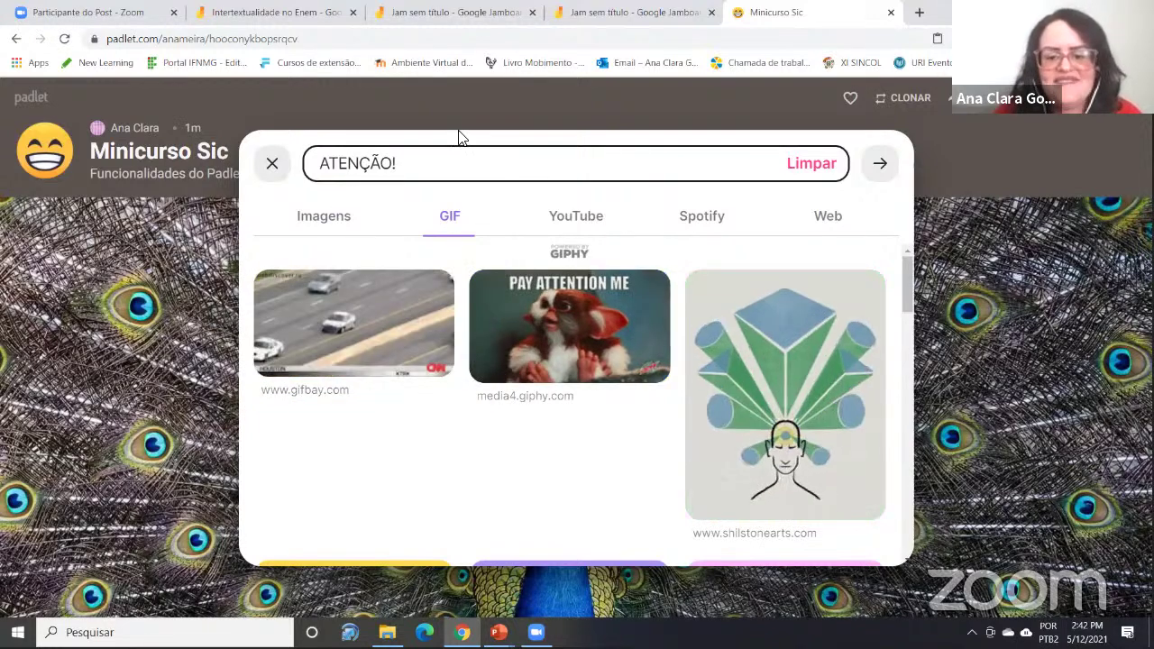
{"action": "left_click", "coordinate": [914, 281]}
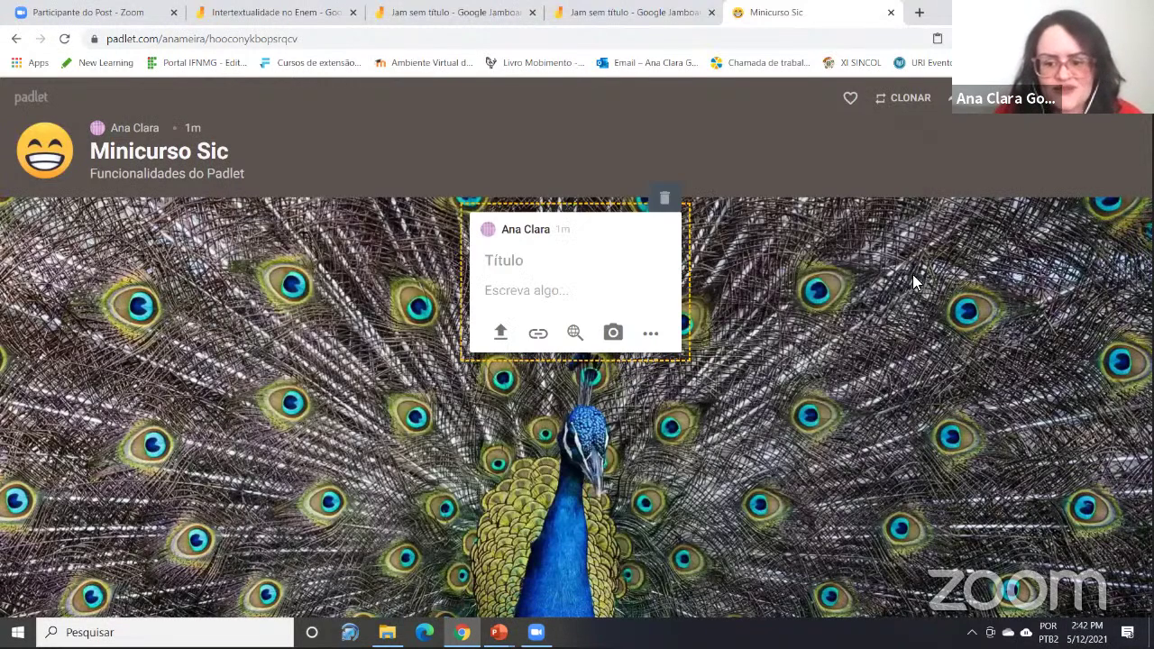
Browse the web and GIF results for "ATENÇÃO!", leave the search without attaching anything and delete the blank post
{"action": "left_click", "coordinate": [573, 334]}
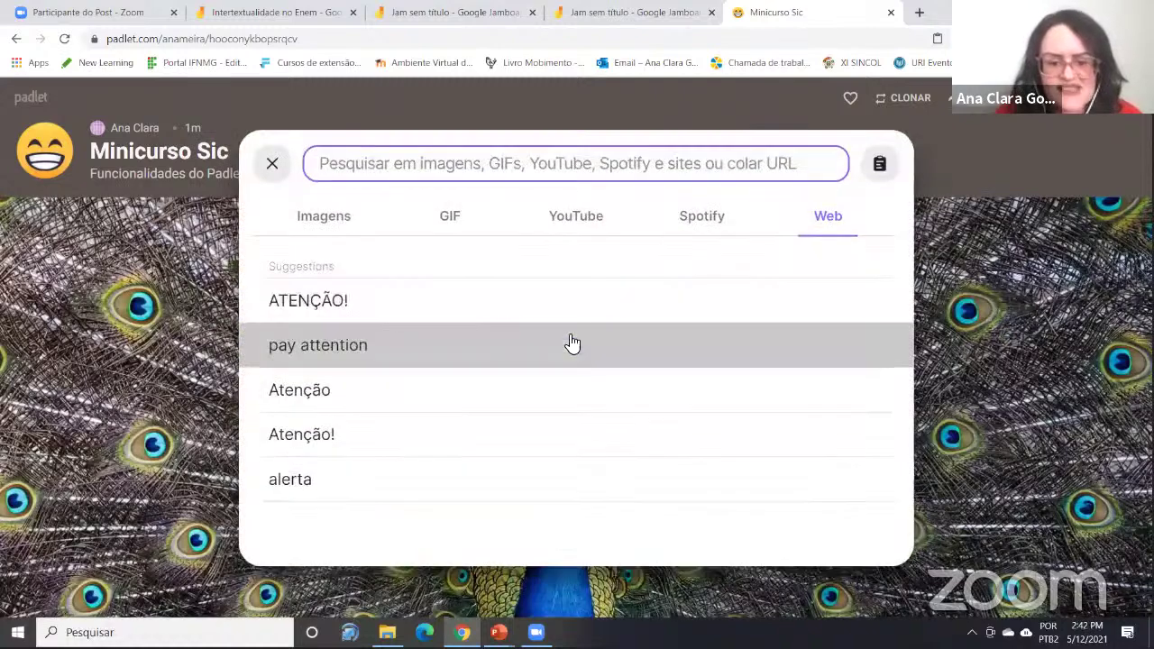
{"action": "left_click", "coordinate": [500, 312]}
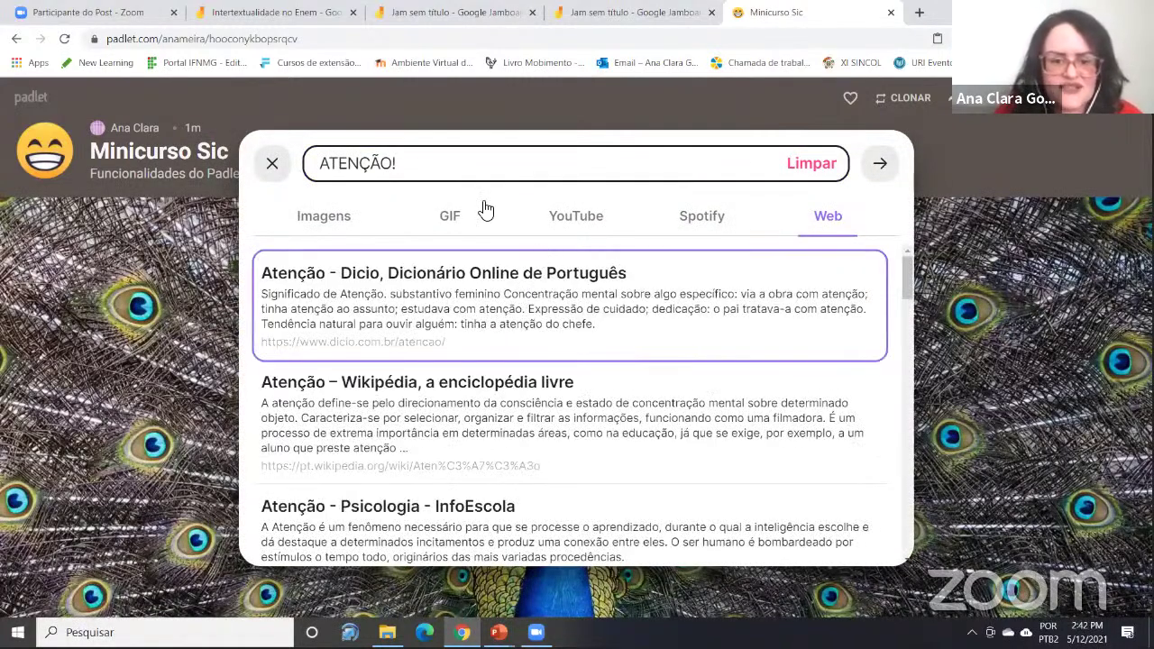
{"action": "left_click", "coordinate": [449, 216]}
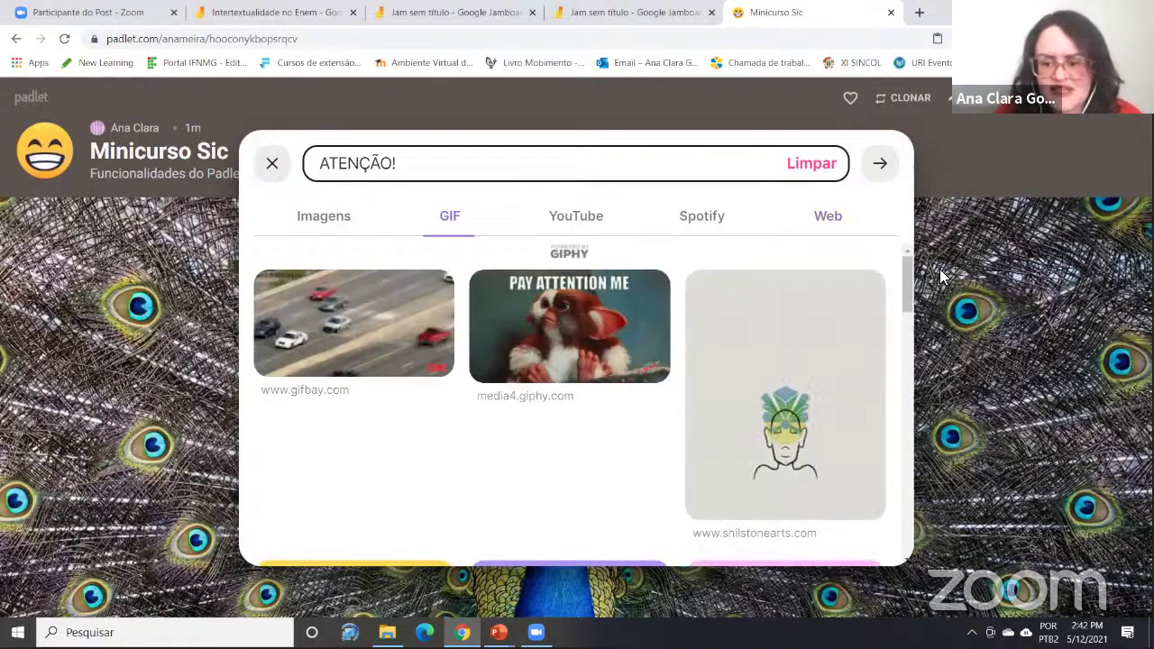
{"action": "left_click_drag", "start_coordinate": [905, 276], "coordinate": [952, 434]}
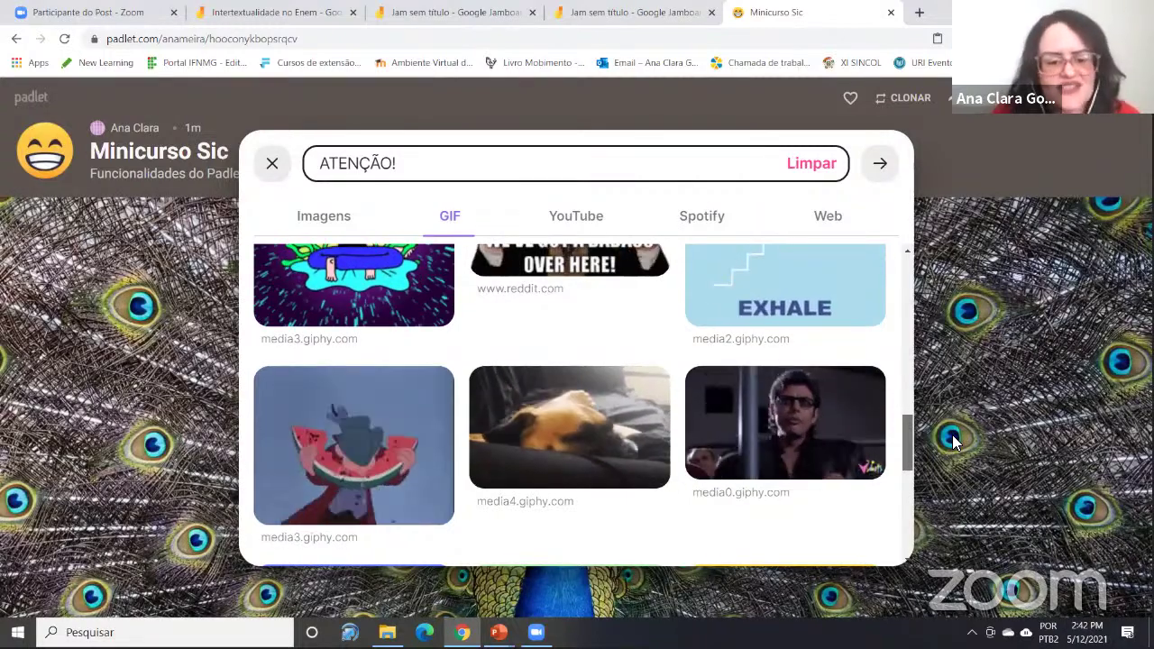
{"action": "left_click_drag", "start_coordinate": [955, 447], "coordinate": [955, 368]}
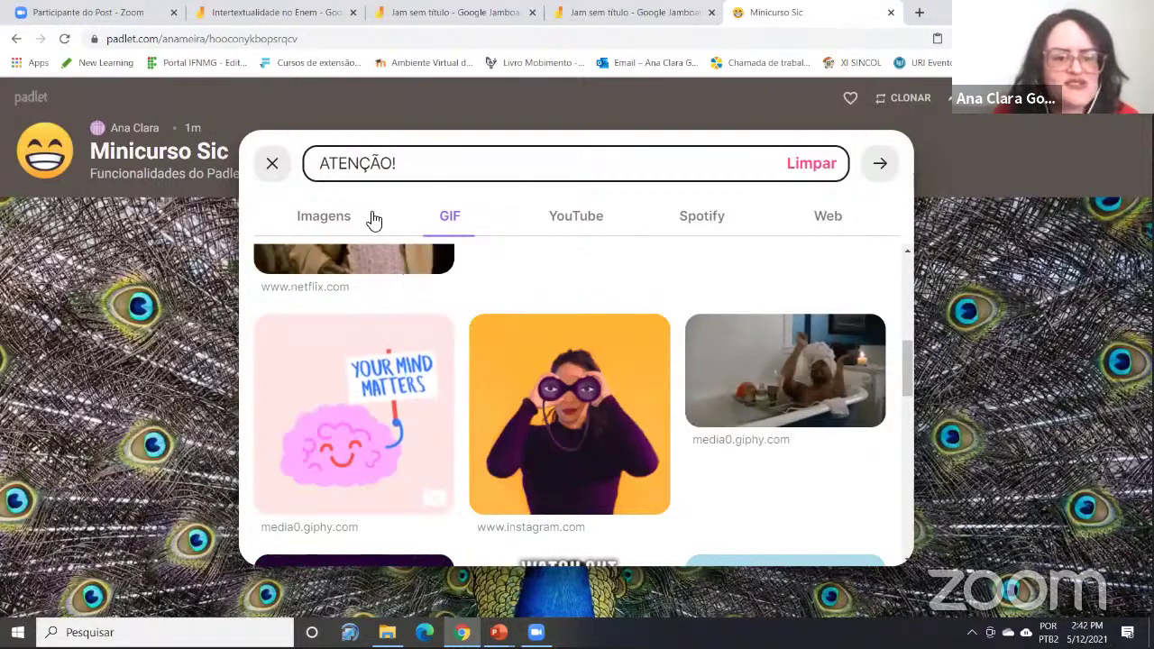
{"action": "left_click", "coordinate": [270, 184]}
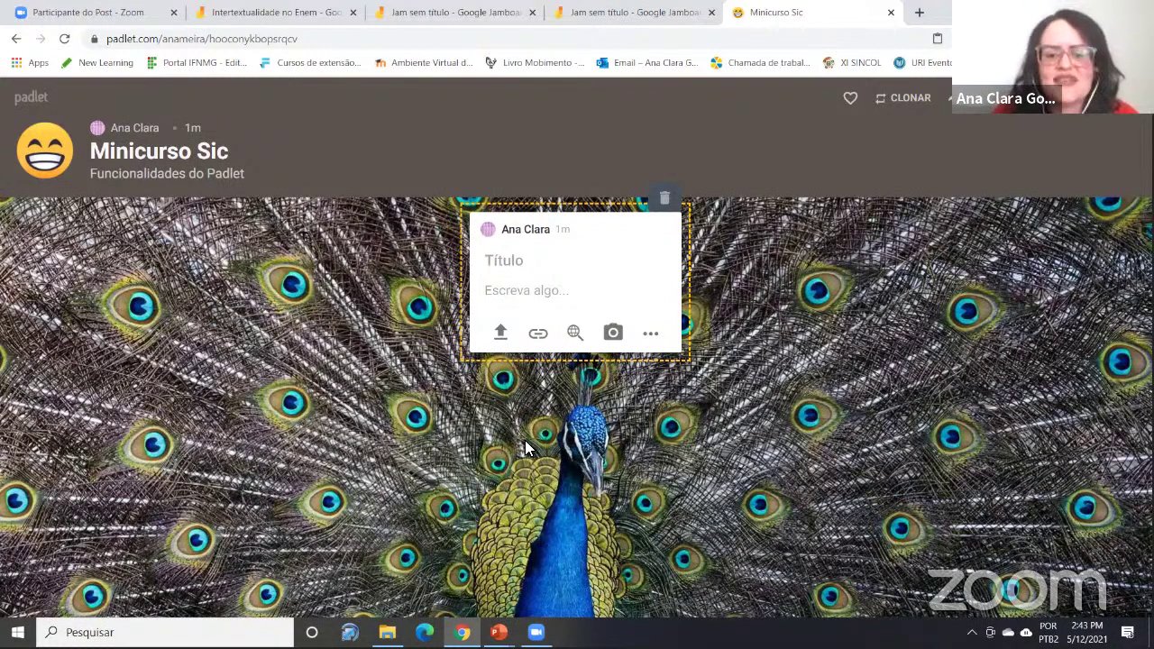
{"action": "left_click", "coordinate": [662, 196]}
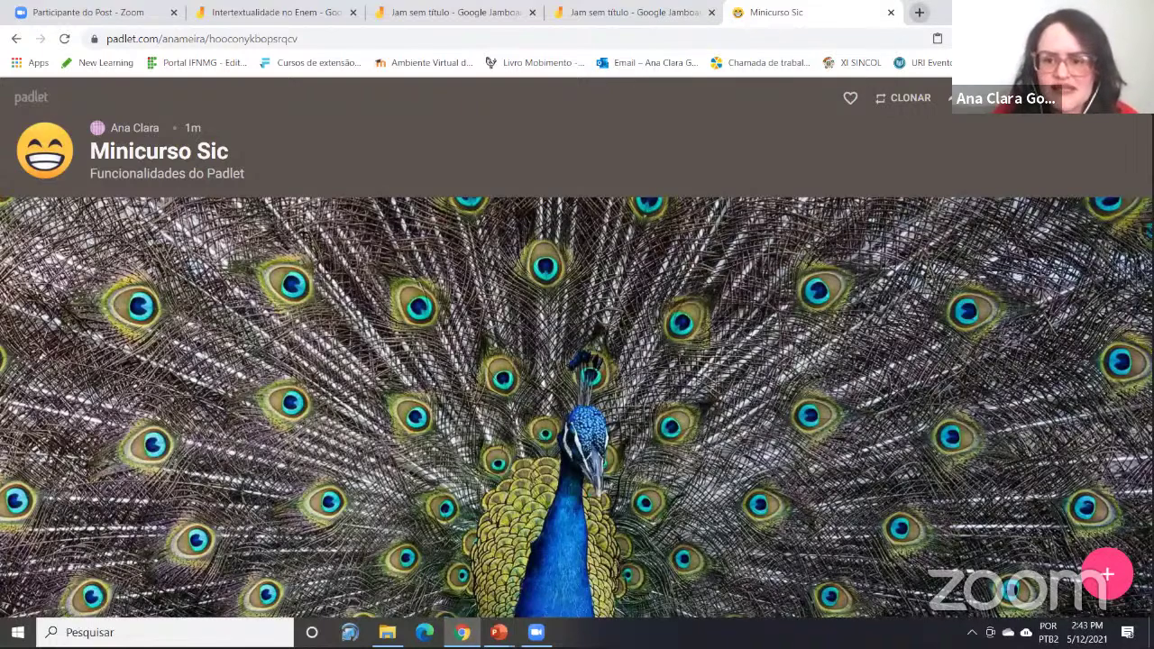
Open the Padlet dashboard in a new browser tab
{"action": "left_click", "coordinate": [920, 13]}
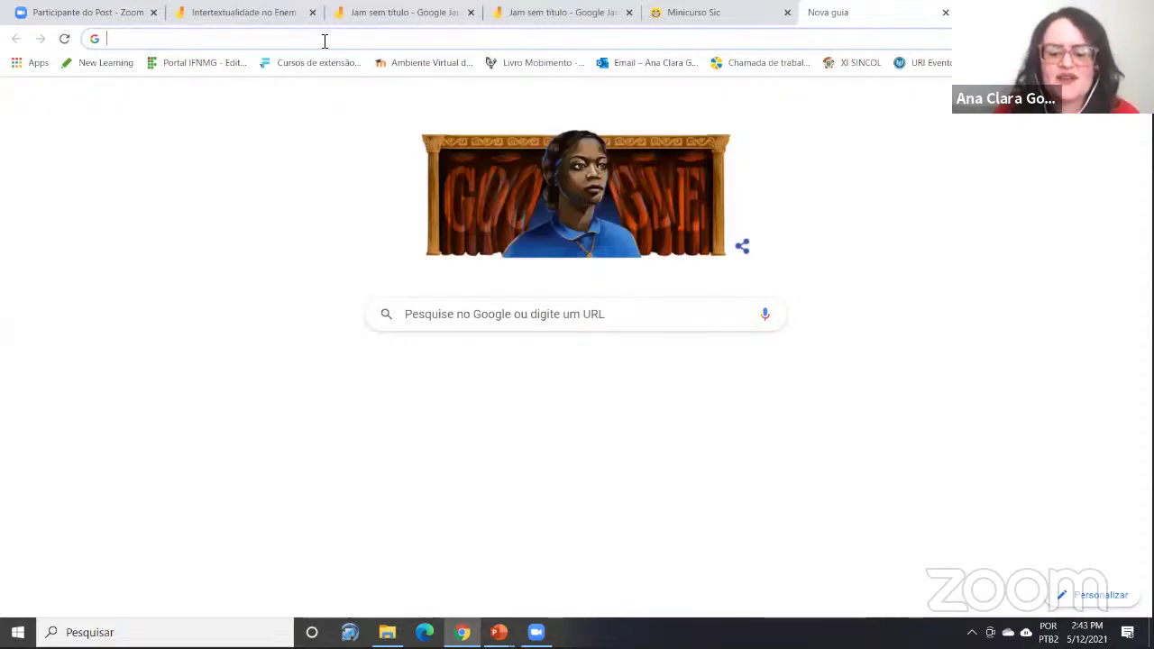
{"action": "type", "text": "padlet"}
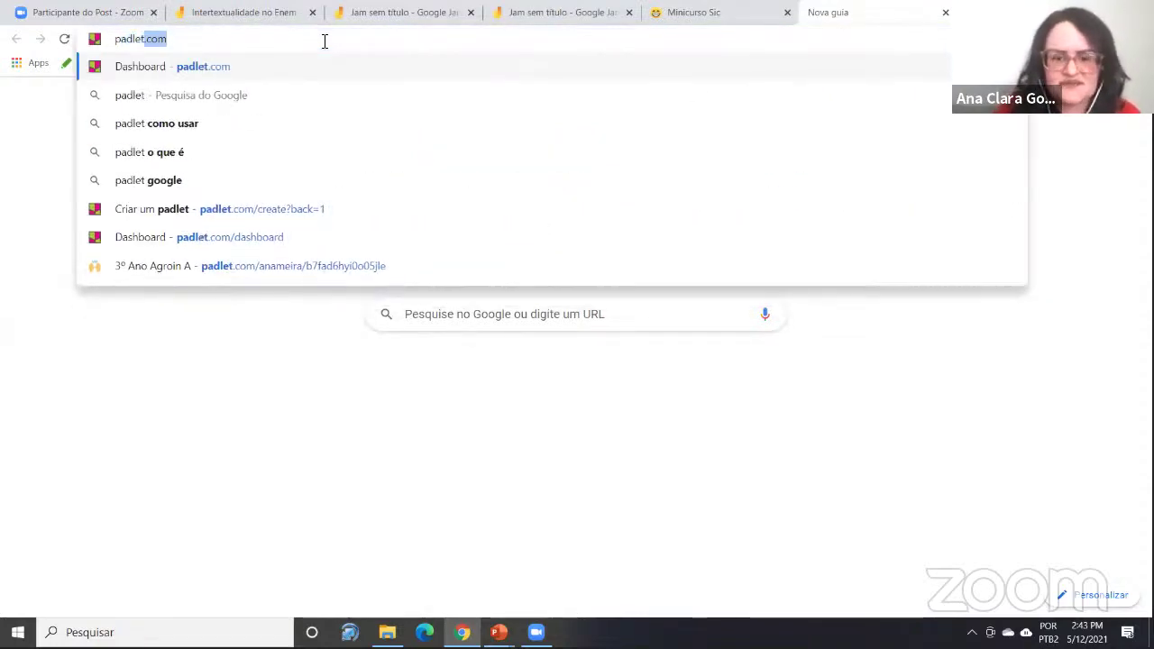
{"action": "key", "text": "Return"}
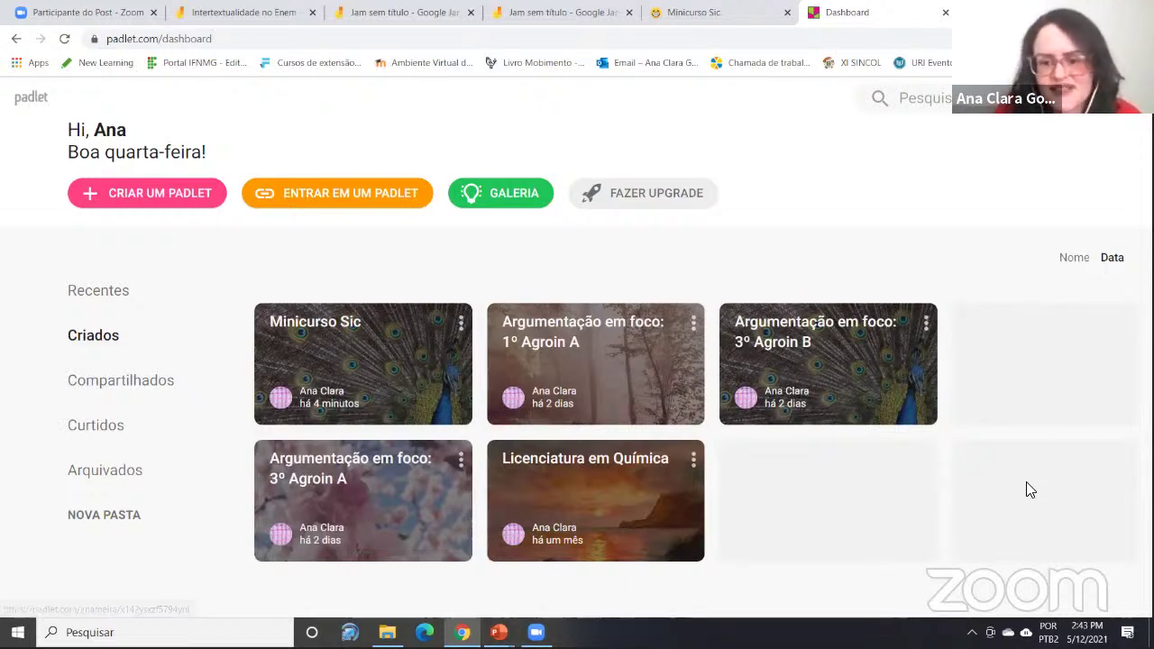
Open the padlet "Argumentação em foco: 1º Agroin A" and view its instruction post with the attached GIF
{"action": "left_click", "coordinate": [566, 325]}
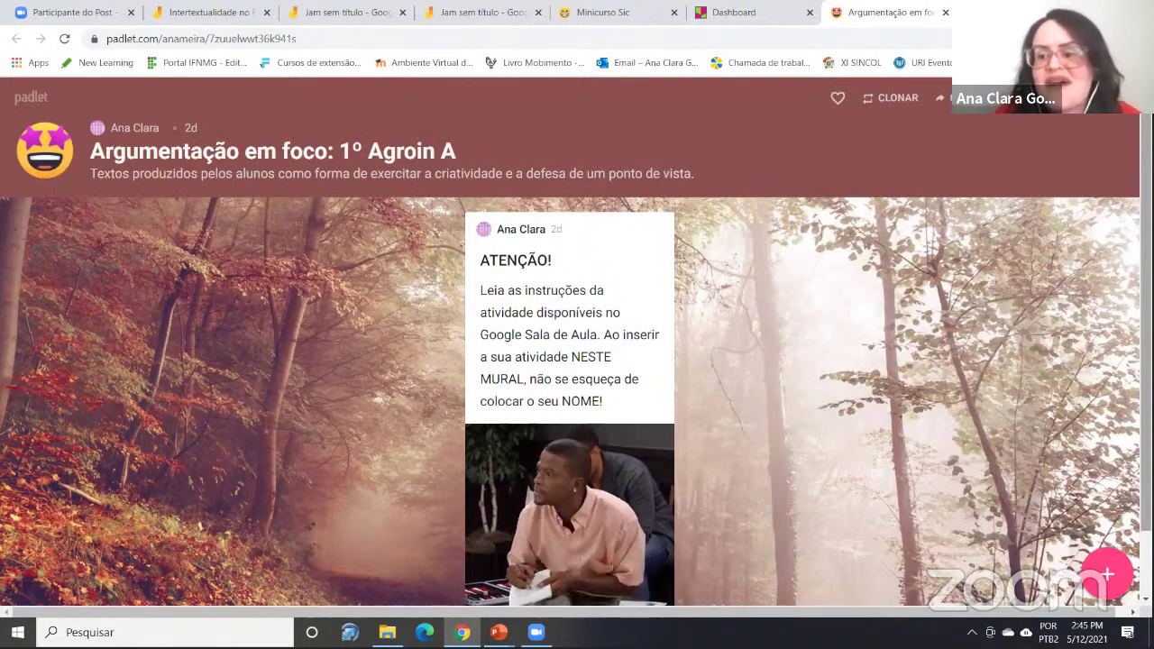
{"action": "scroll", "coordinate": [591, 413], "scroll_direction": "down", "scroll_amount": 1}
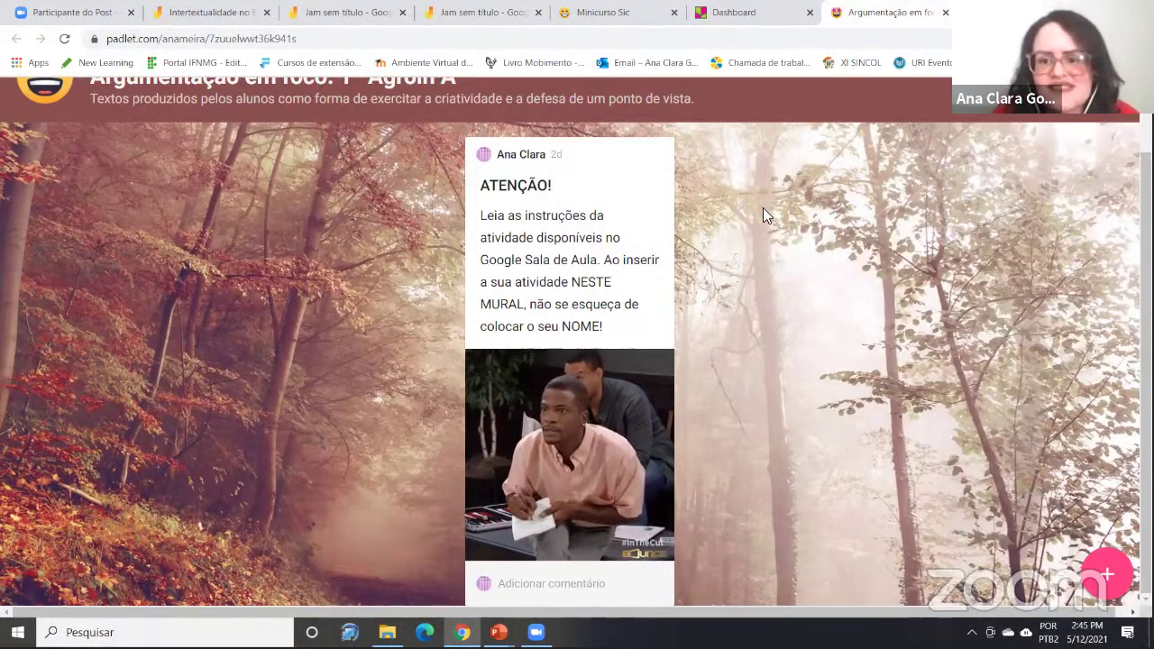
{"action": "scroll", "coordinate": [577, 360], "scroll_direction": "up", "scroll_amount": 1}
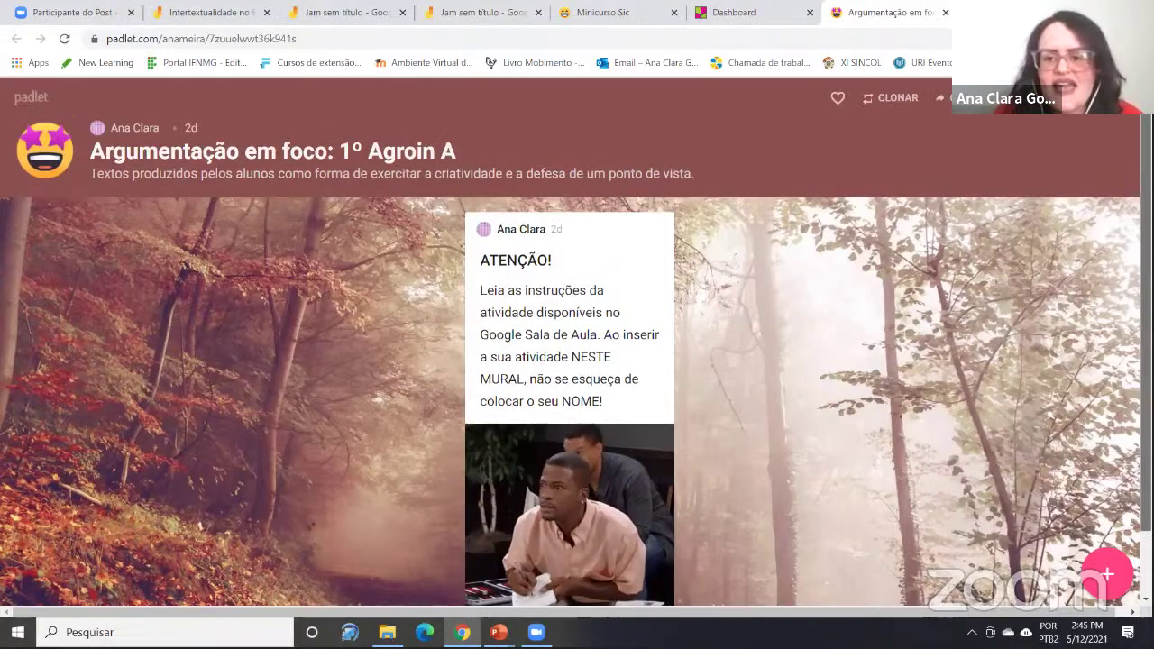
Return to the dashboard, open "Argumentação em foco: 3º Agroin B" and view its instruction post and cat GIF
{"action": "left_click", "coordinate": [781, 14]}
{"action": "left_click", "coordinate": [807, 330]}
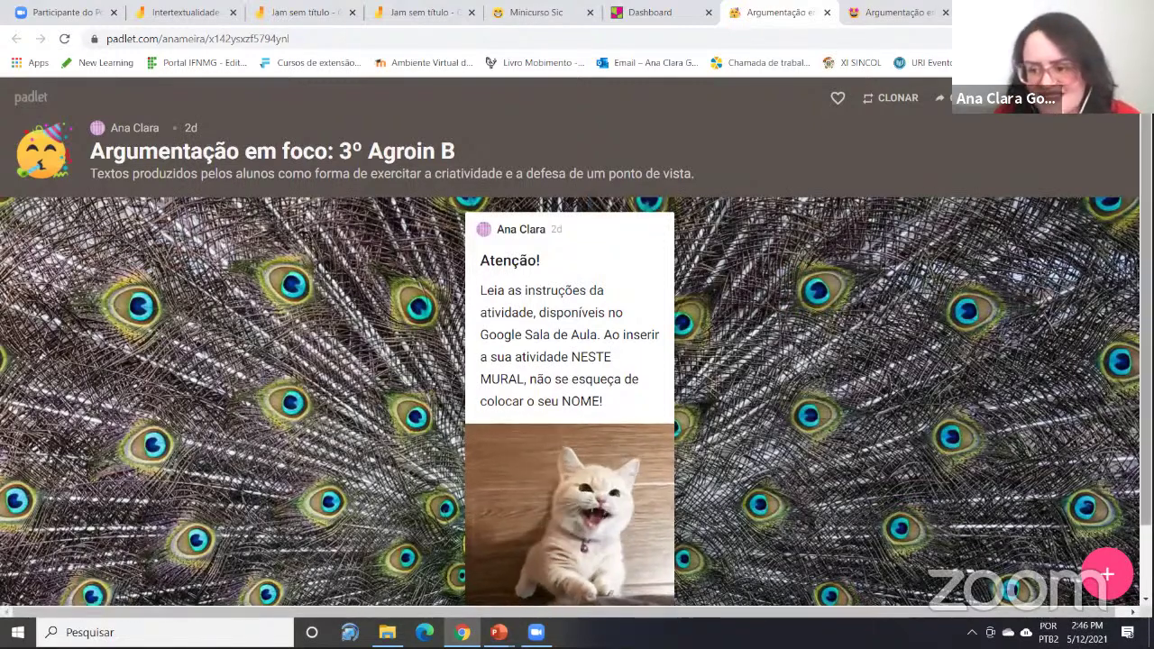
{"action": "scroll", "coordinate": [577, 360], "scroll_direction": "down", "scroll_amount": 1}
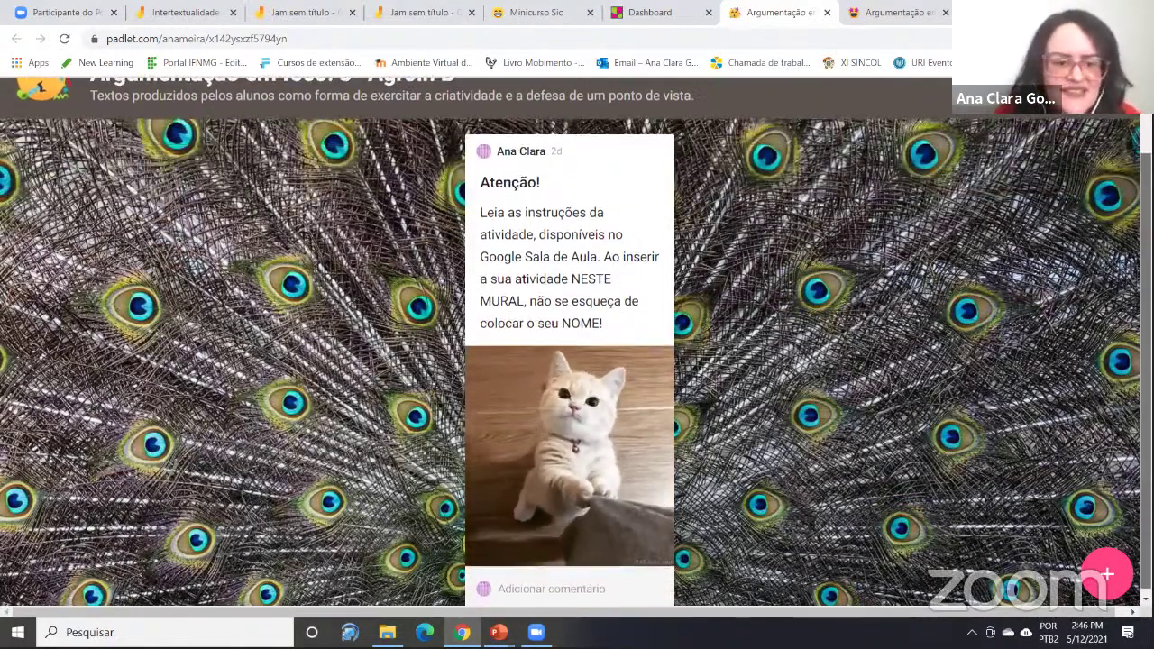
{"action": "scroll", "coordinate": [577, 360], "scroll_direction": "up", "scroll_amount": 1}
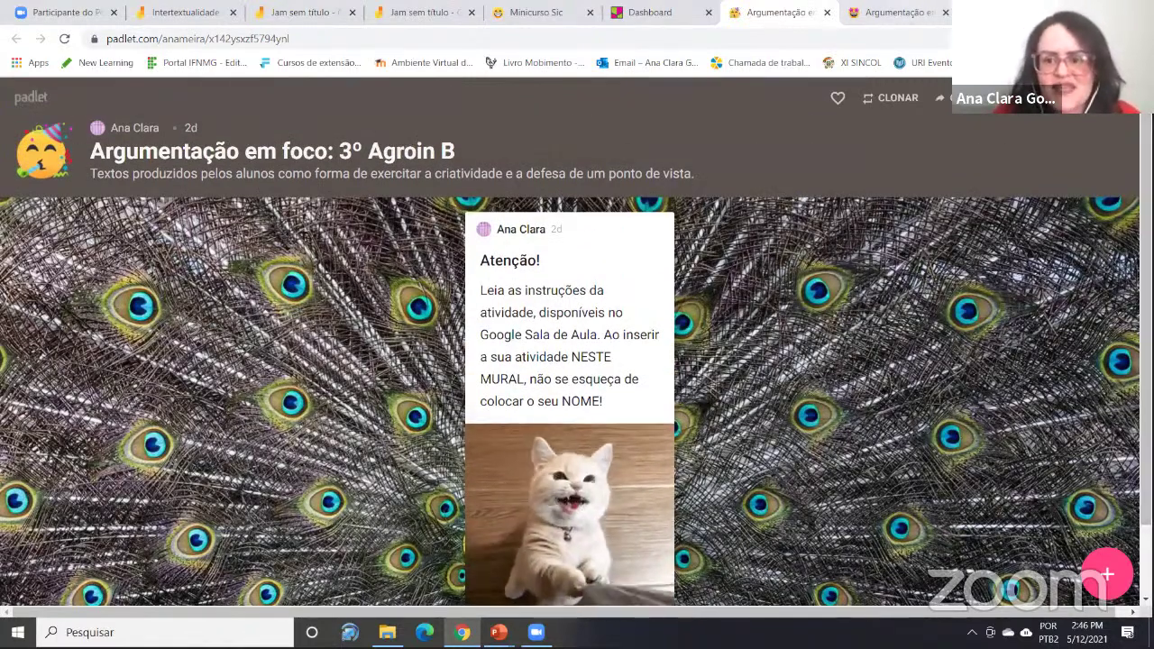
Compare the 1º Agroin A and 3º Agroin B padlets and close the Zoom participant page
{"action": "key", "text": "ctrl+Tab"}
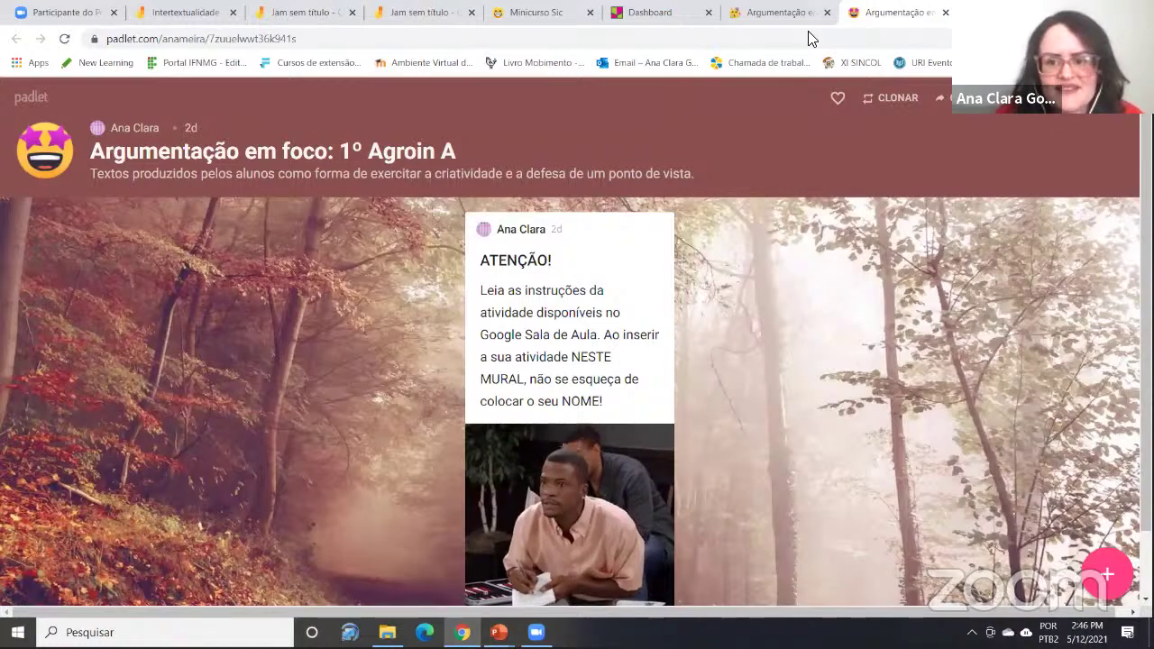
{"action": "key", "text": "ctrl+shift+Tab"}
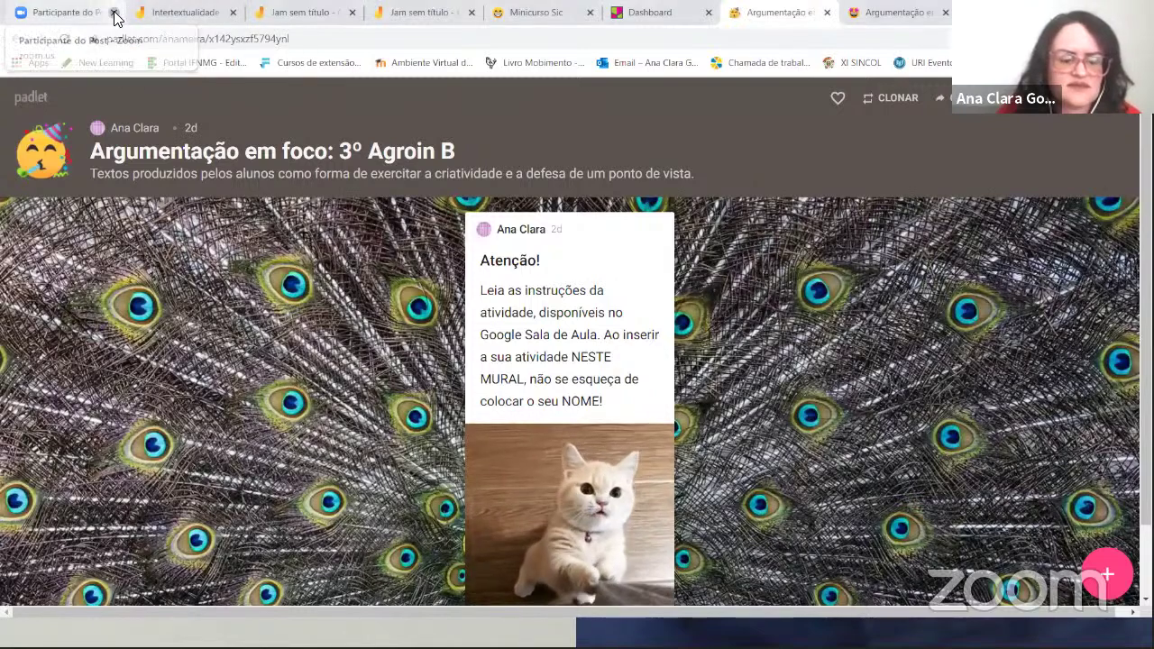
{"action": "left_click", "coordinate": [113, 13]}
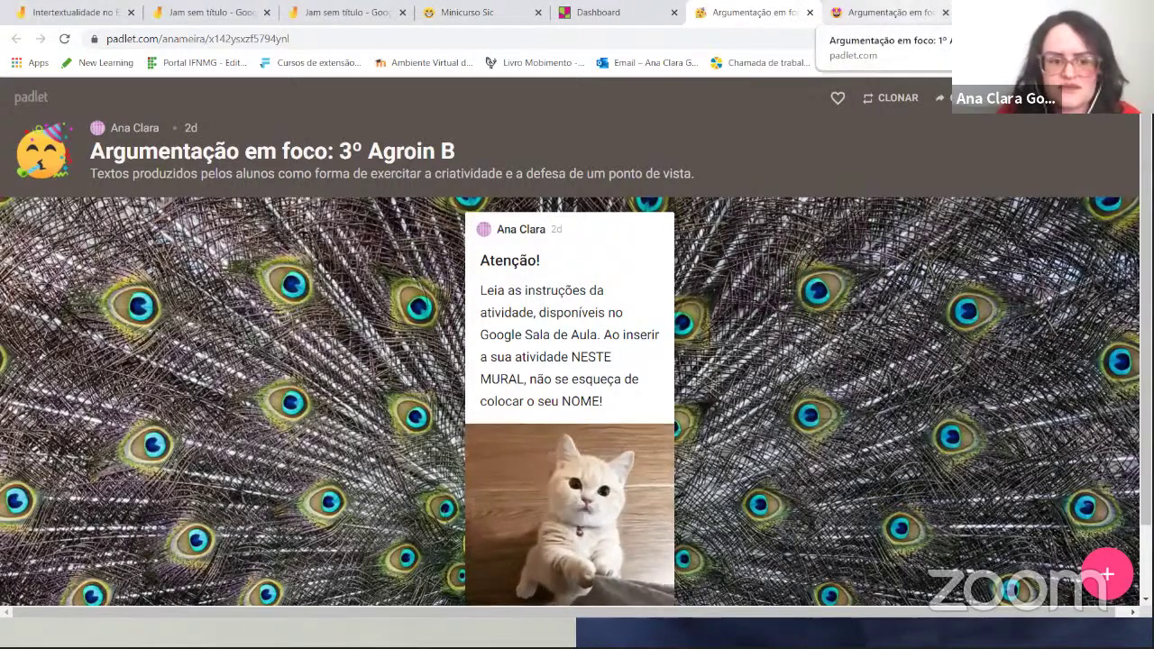
{"action": "left_click", "coordinate": [888, 12]}
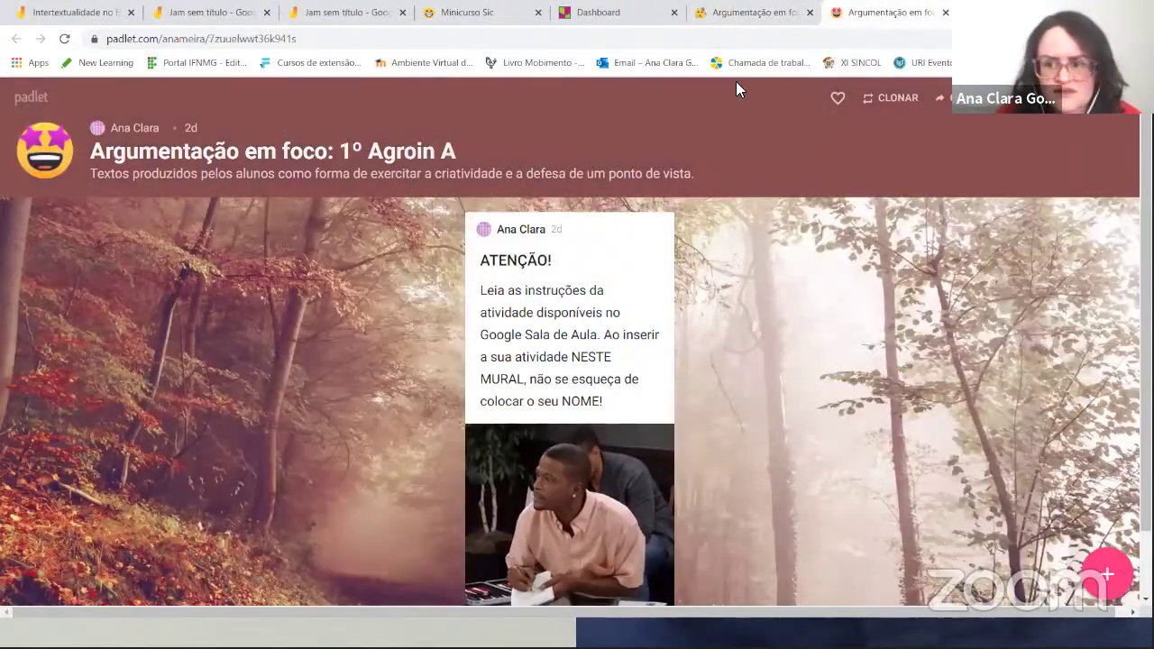
Load padlet.com in another new browser tab and open the padlet "Argumentação em foco: 3º Agroin A" to view its post
{"action": "key", "text": "ctrl+t"}
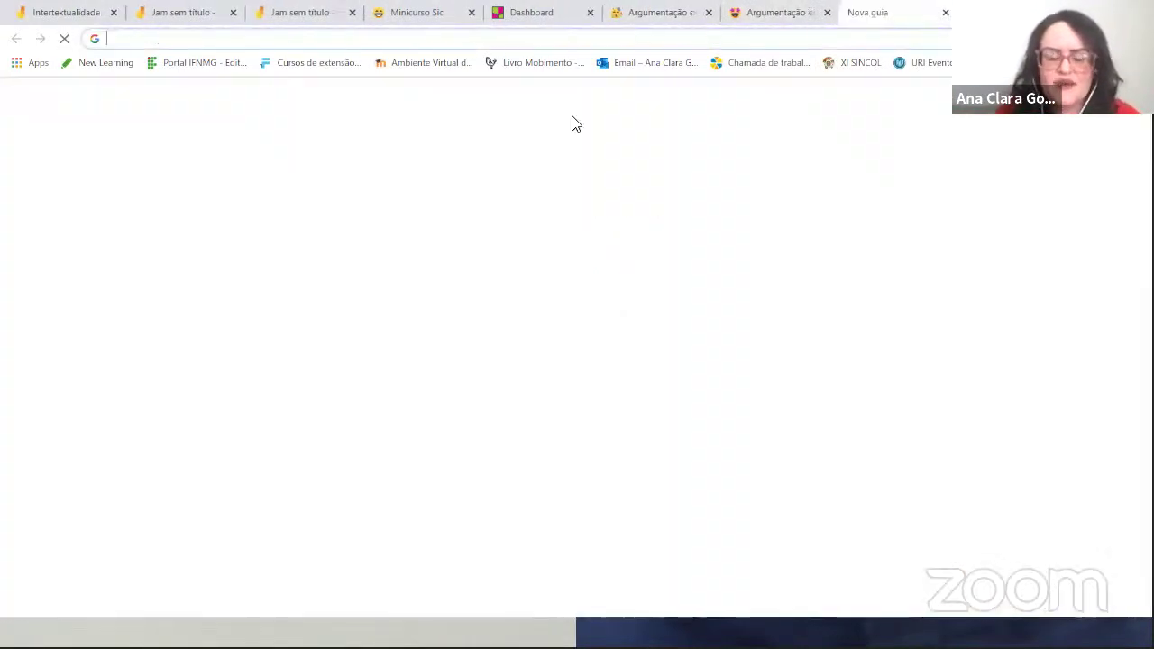
{"action": "type", "text": "palet"}
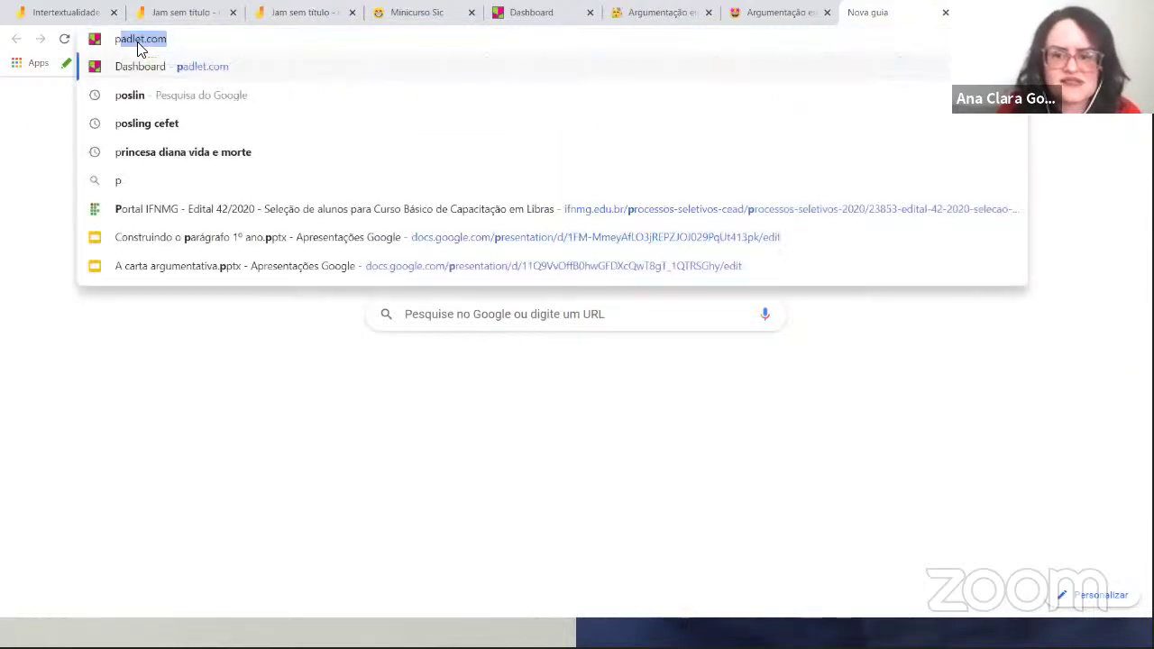
{"action": "key", "text": "BackSpace"}
{"action": "key", "text": "BackSpace"}
{"action": "key", "text": "BackSpace"}
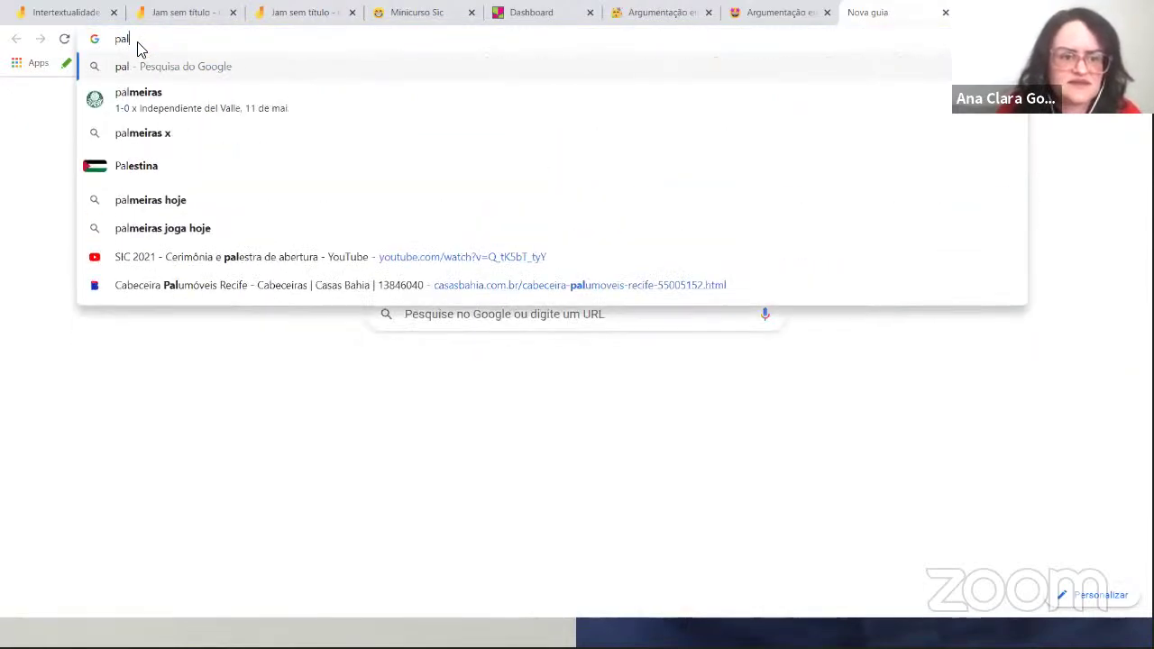
{"action": "type", "text": "dlet.com"}
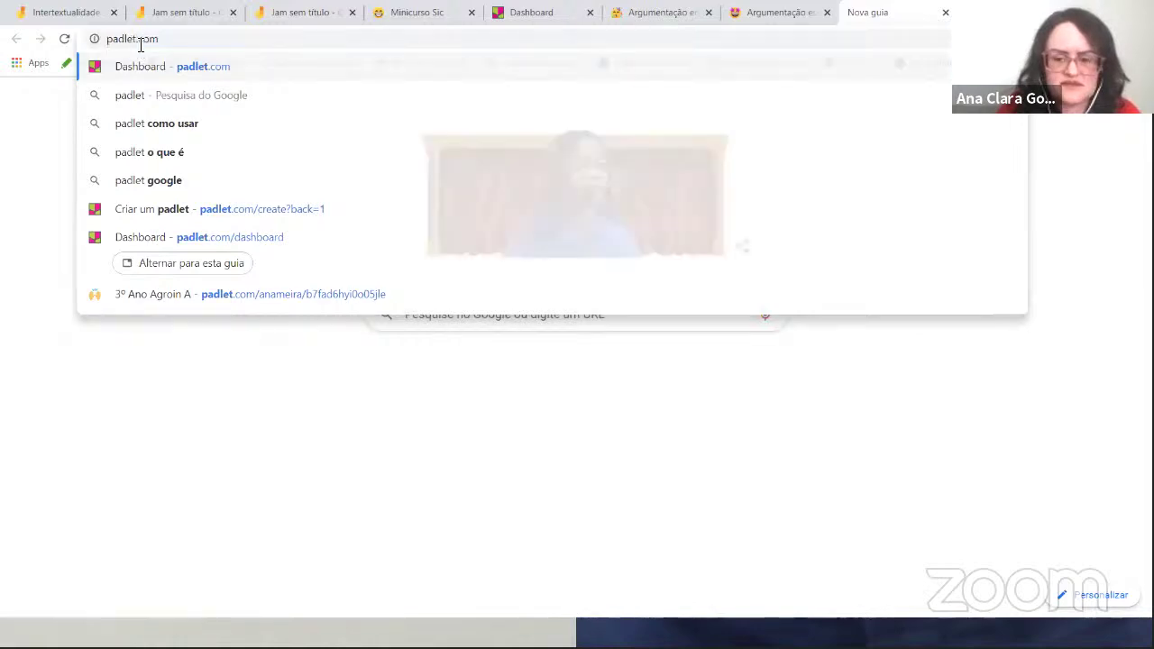
{"action": "key", "text": "Return"}
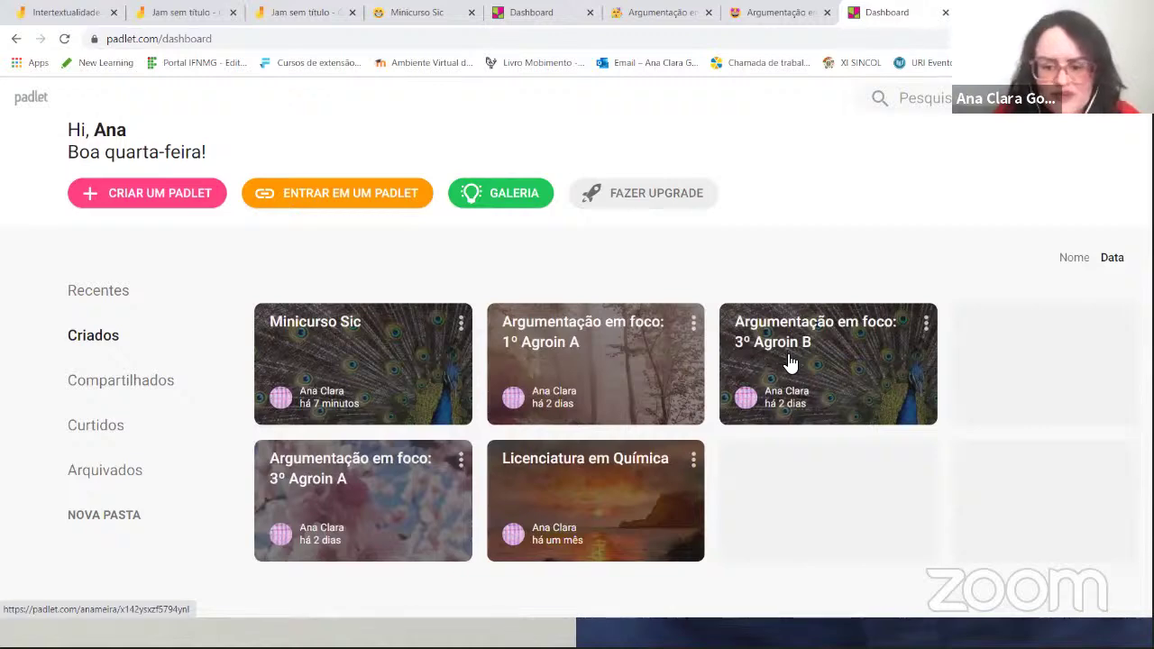
{"action": "left_click", "coordinate": [417, 492]}
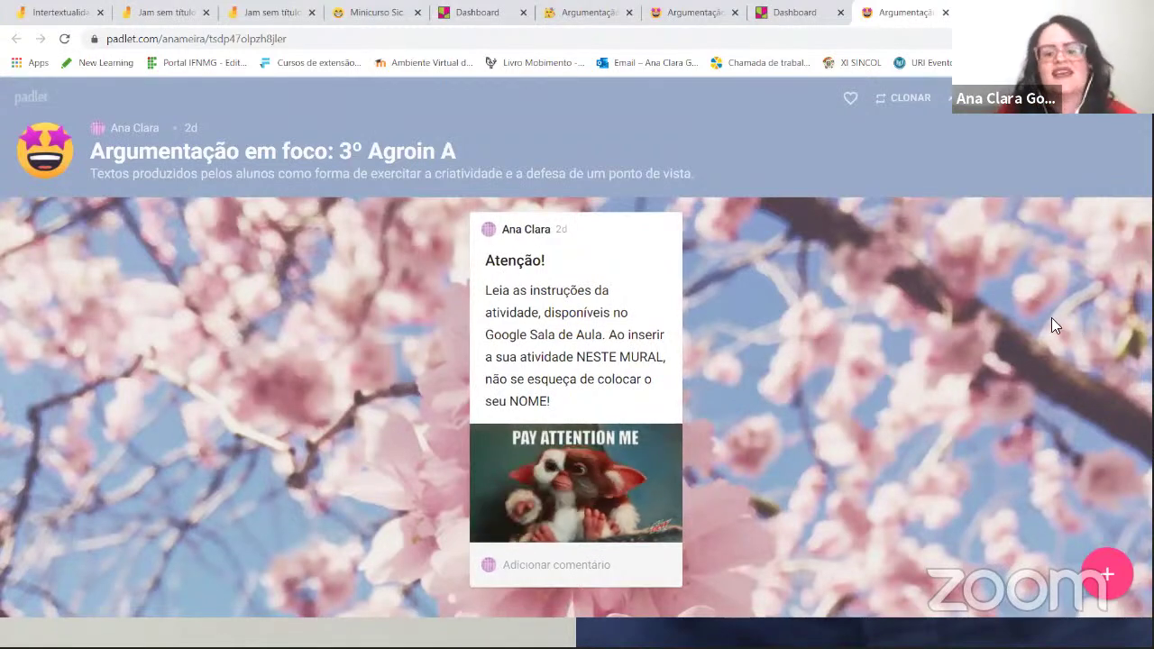
{"action": "mouse_move", "coordinate": [604, 548]}
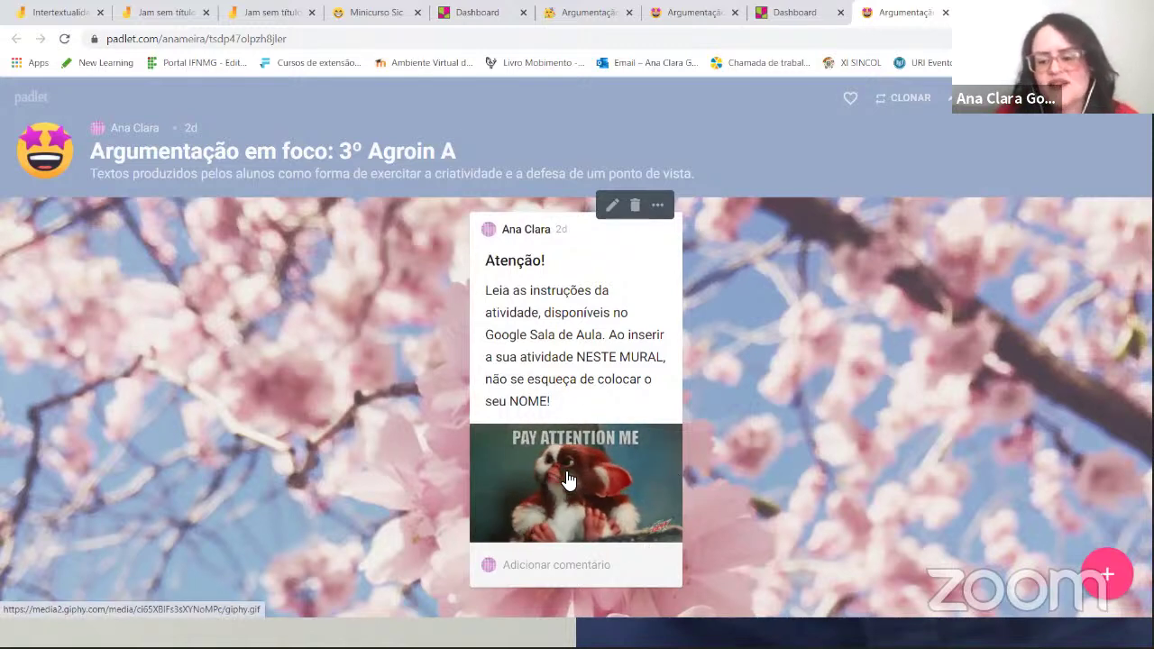
Add a post with the YouTube video "Como criar um aplicativo incrível em 2021!", found by searching YouTube for "aplicativo", and delete that post
{"action": "left_click", "coordinate": [1101, 570]}
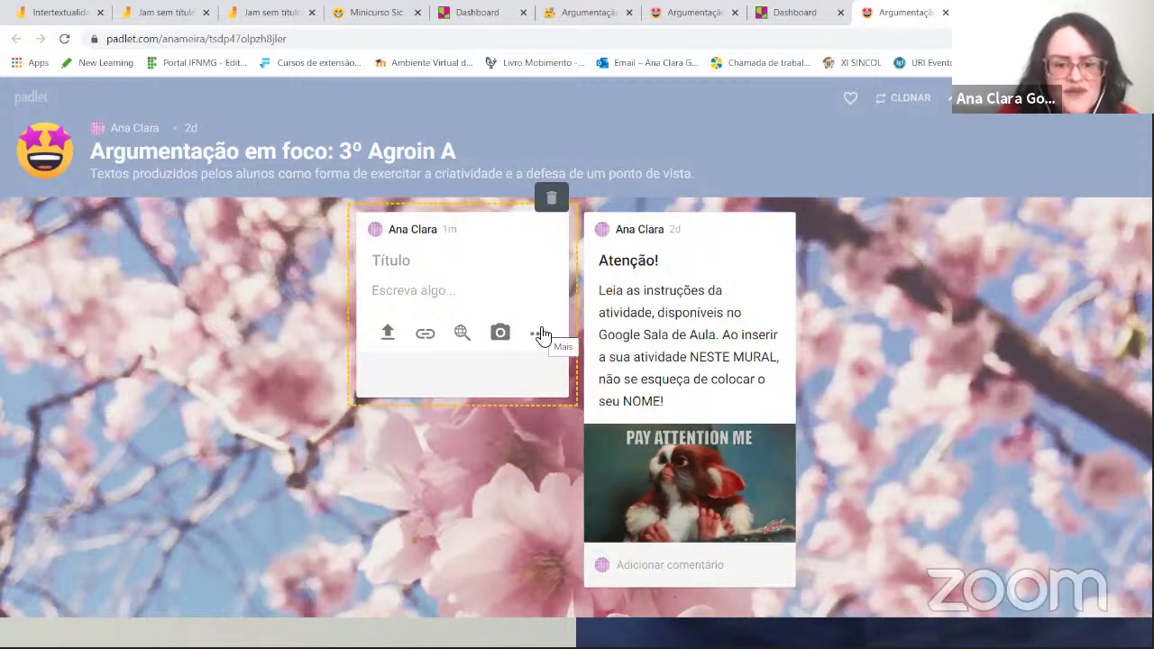
{"action": "left_click", "coordinate": [462, 335]}
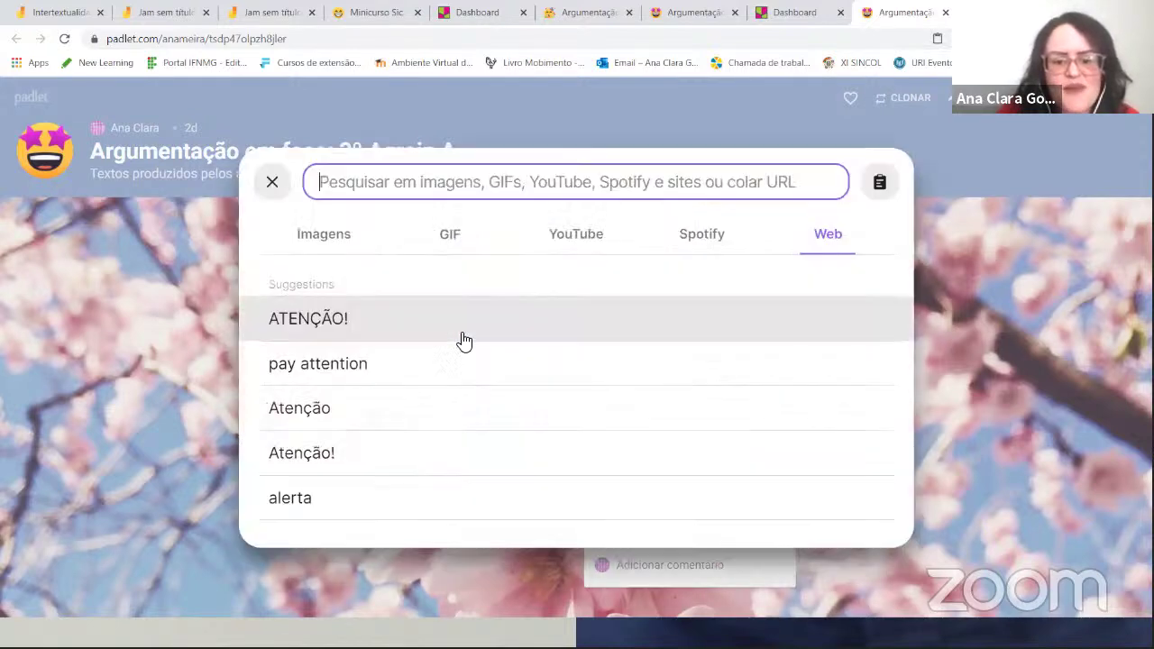
{"action": "left_click", "coordinate": [599, 225]}
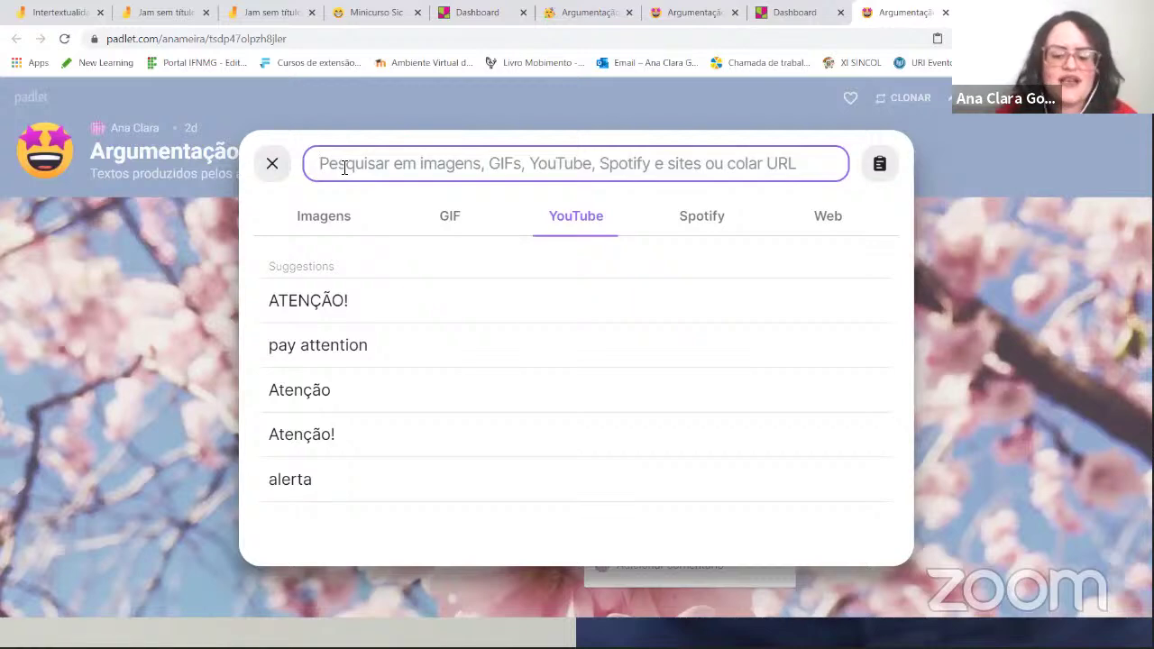
{"action": "type", "text": "aplicati"}
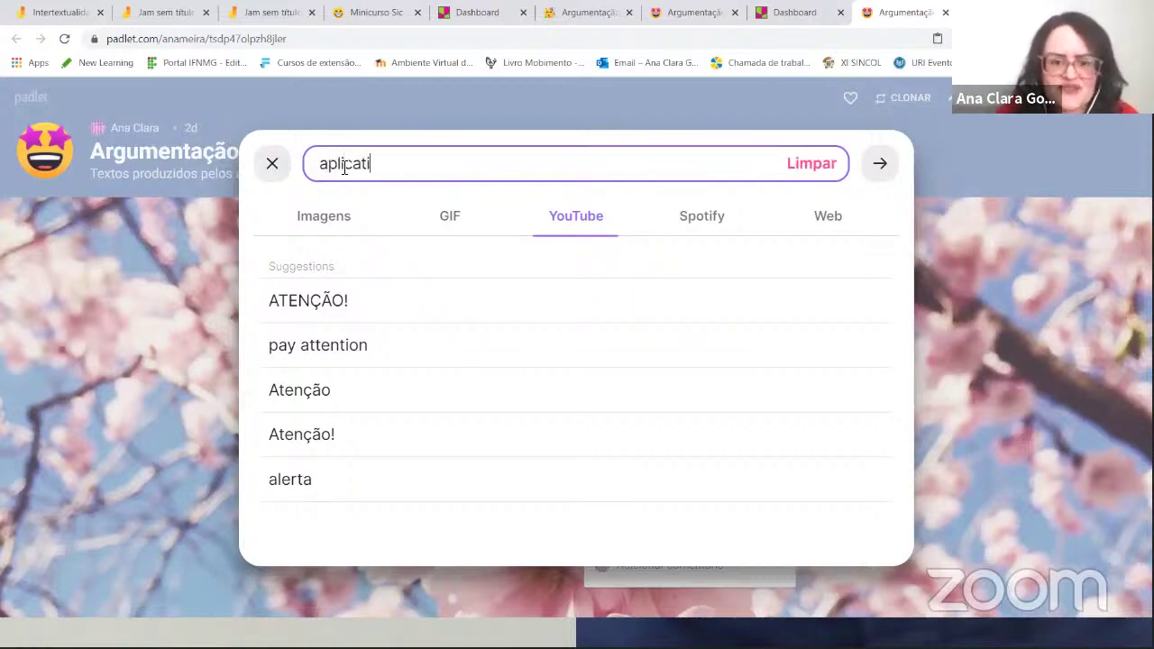
{"action": "type", "text": "vo"}
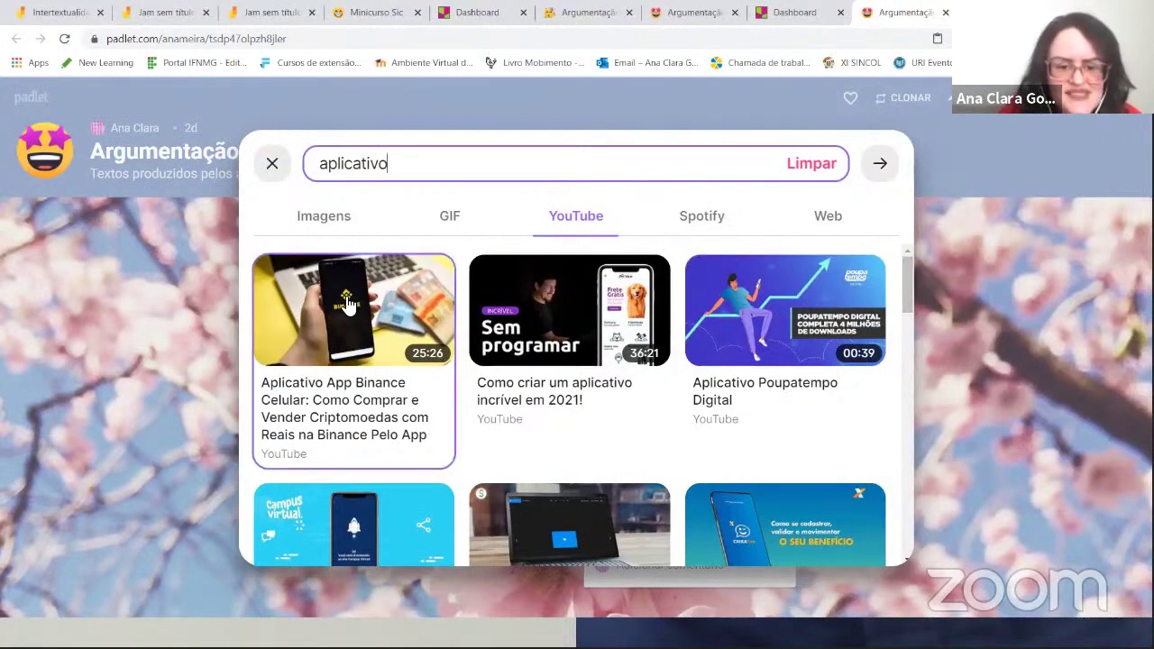
{"action": "left_click", "coordinate": [614, 306]}
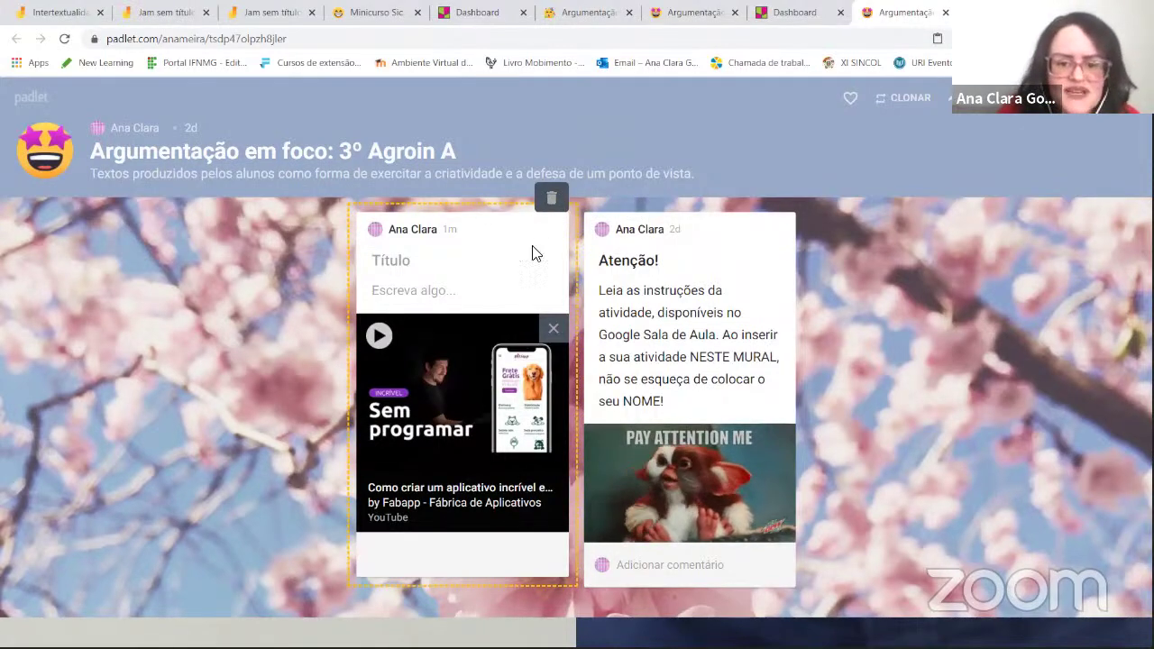
{"action": "left_click", "coordinate": [551, 199]}
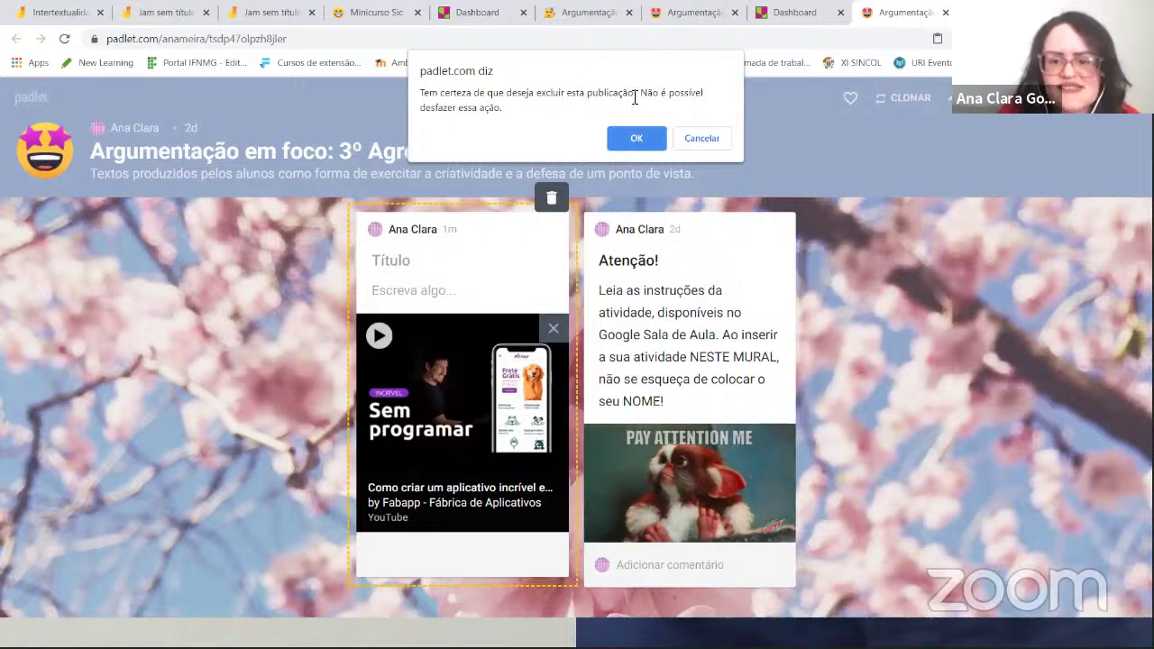
{"action": "left_click", "coordinate": [647, 140]}
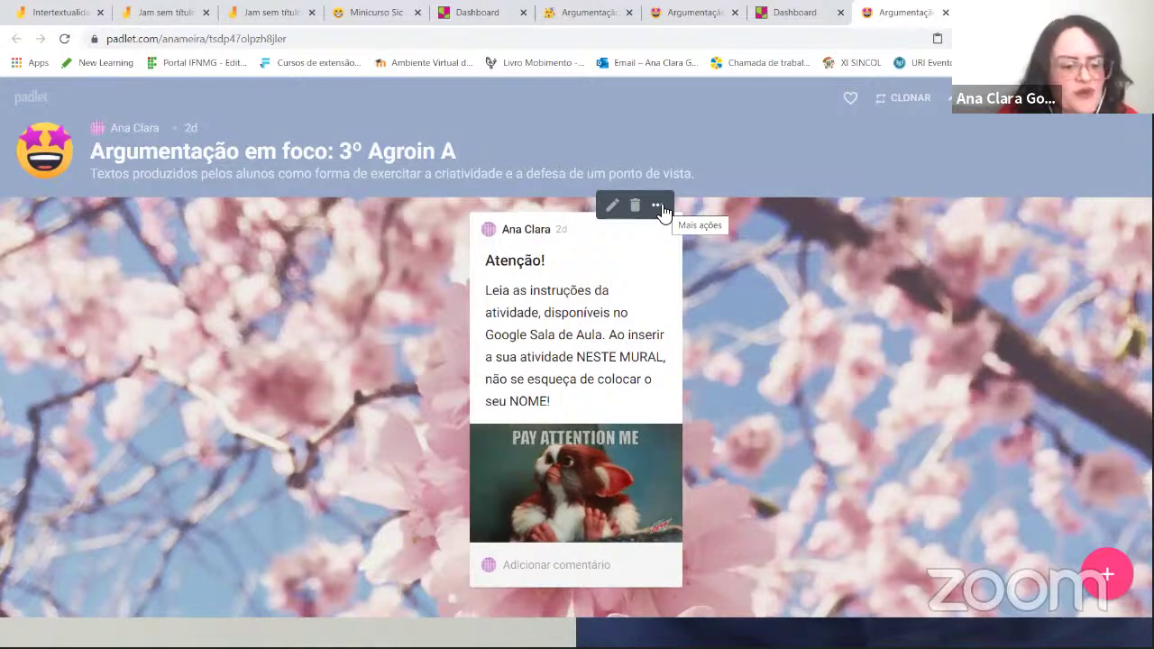
Open the "Atenção!" post for editing, leave it without changes, and review its list of additional post actions
{"action": "left_click", "coordinate": [614, 207]}
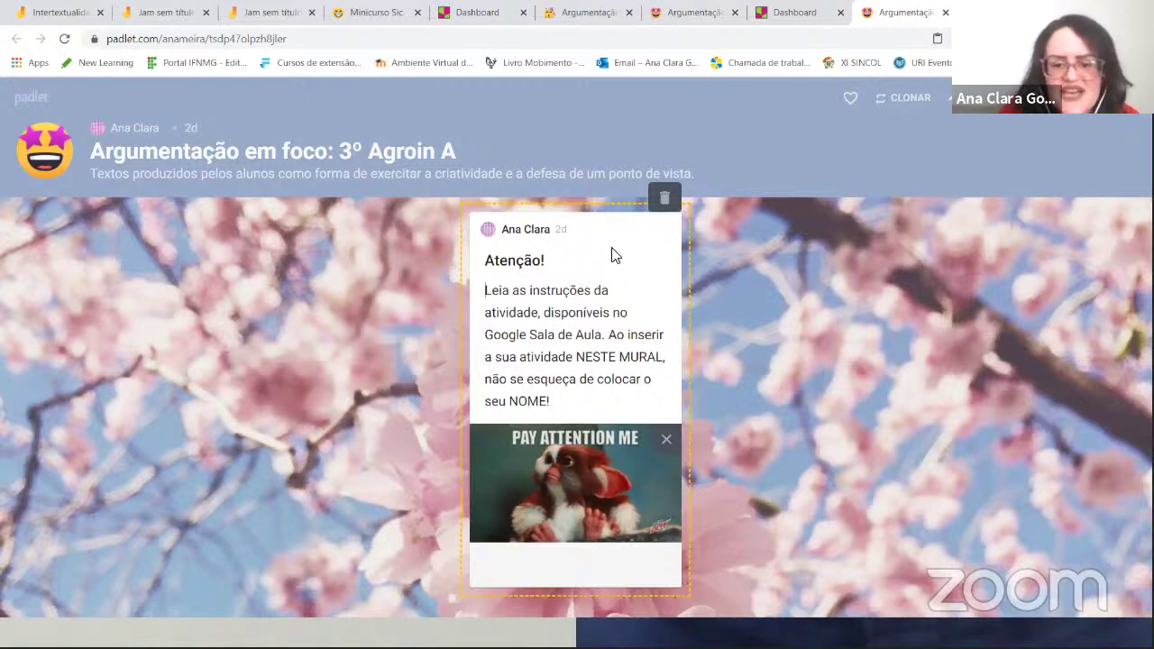
{"action": "left_click", "coordinate": [835, 332]}
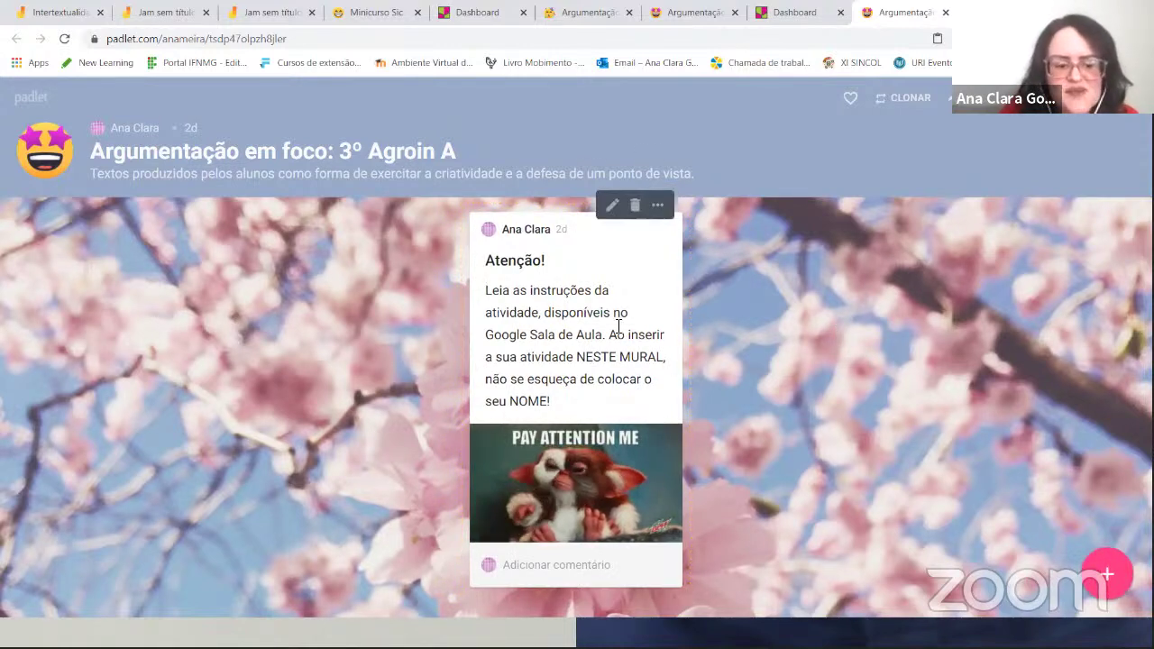
{"action": "mouse_move", "coordinate": [678, 270]}
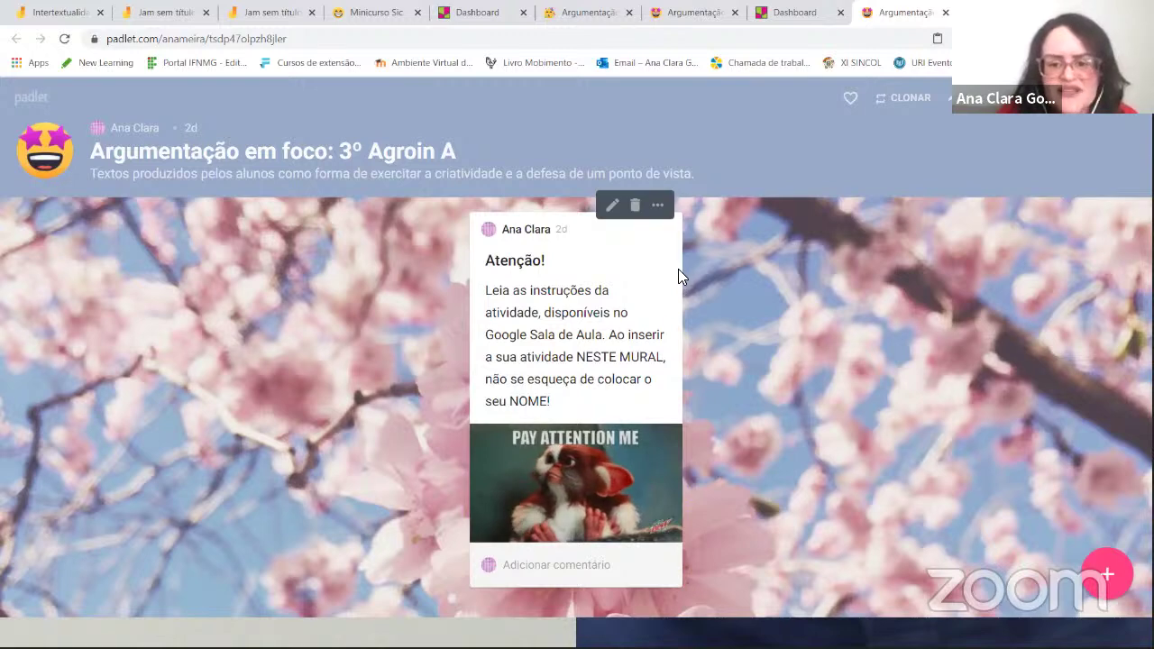
{"action": "left_click", "coordinate": [657, 206]}
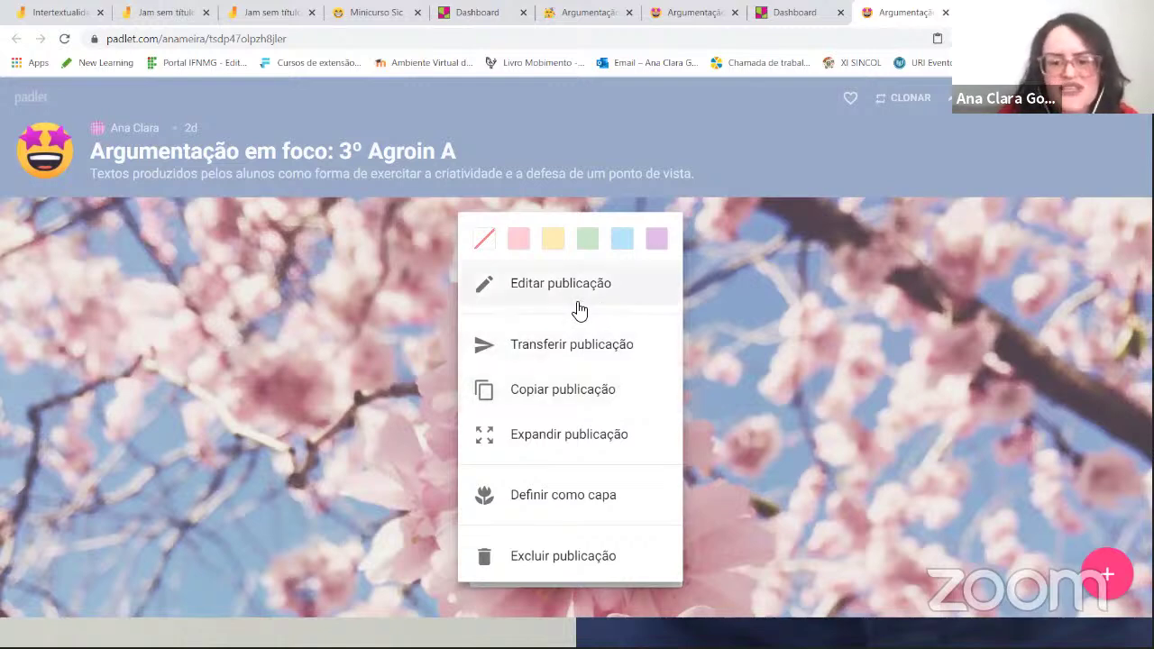
{"action": "left_click", "coordinate": [817, 260]}
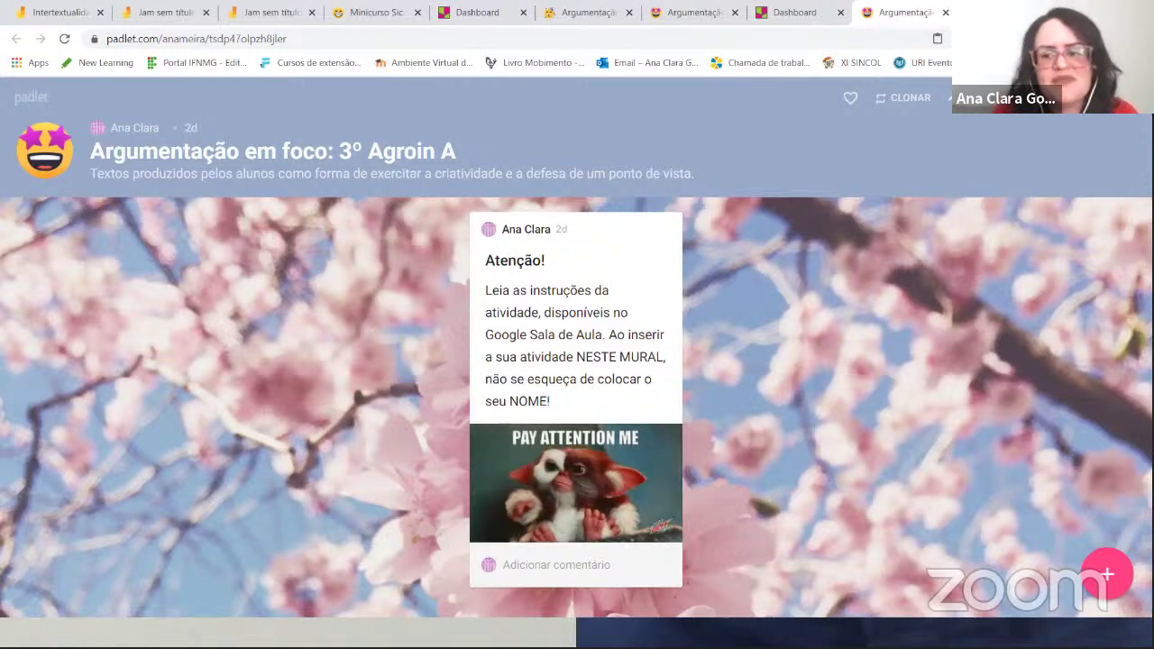
Open the Mentimeter presentations page at mentimeter.com/app in a new browser tab
{"action": "key", "text": "ctrl+t"}
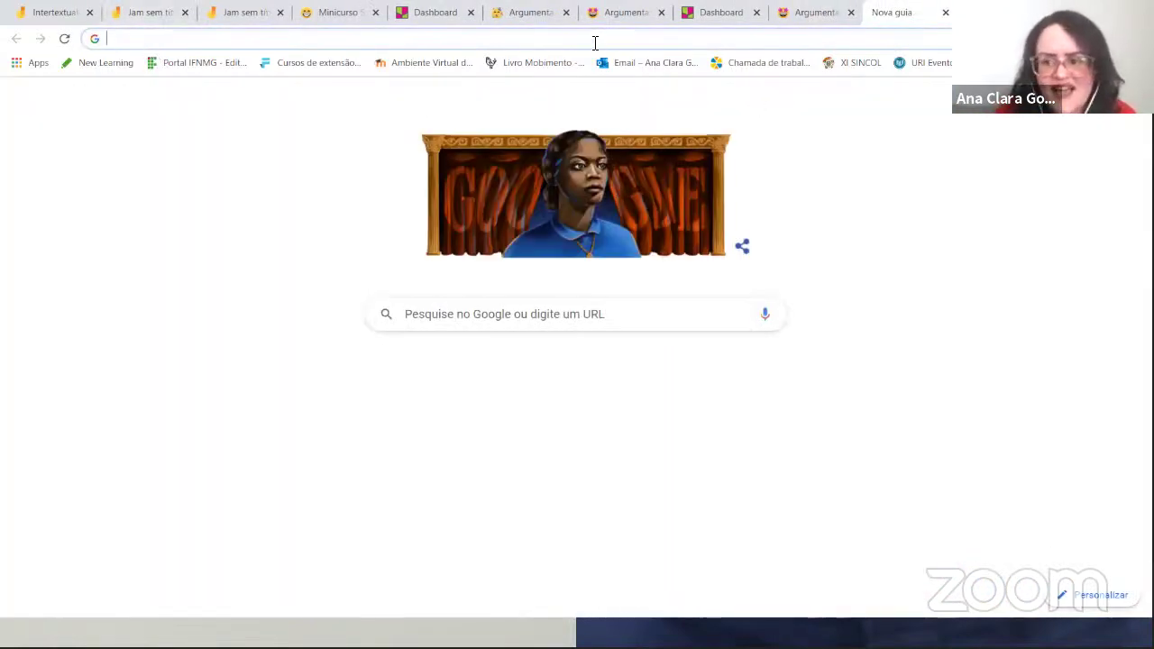
{"action": "key", "text": "Down"}
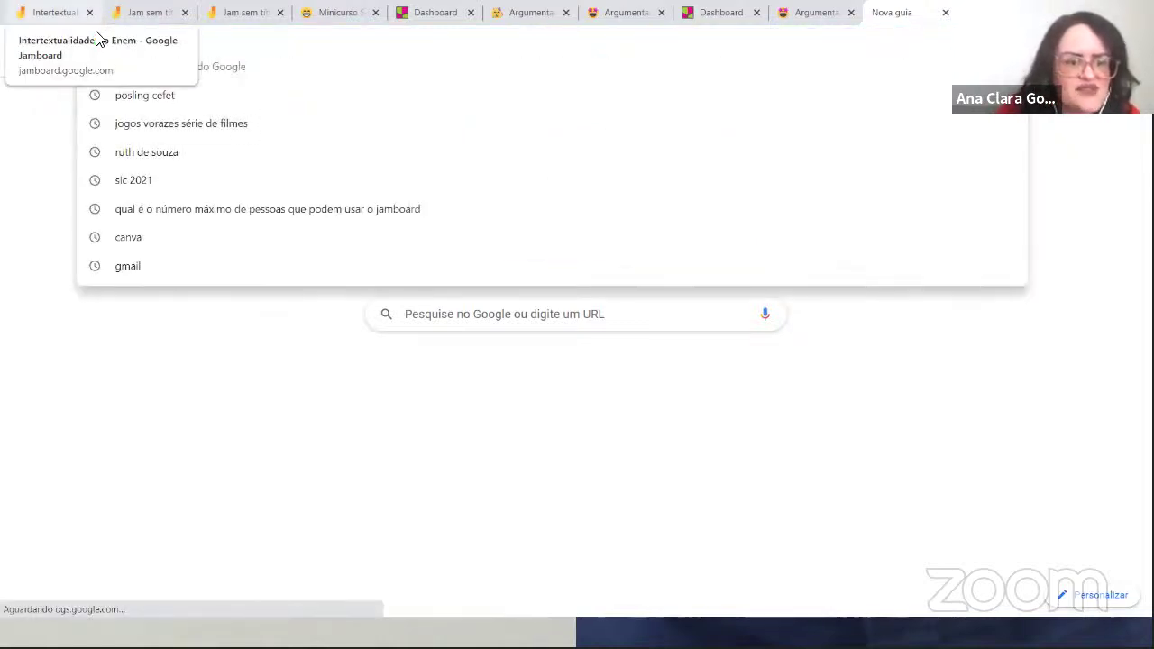
{"action": "type", "text": "mentim"}
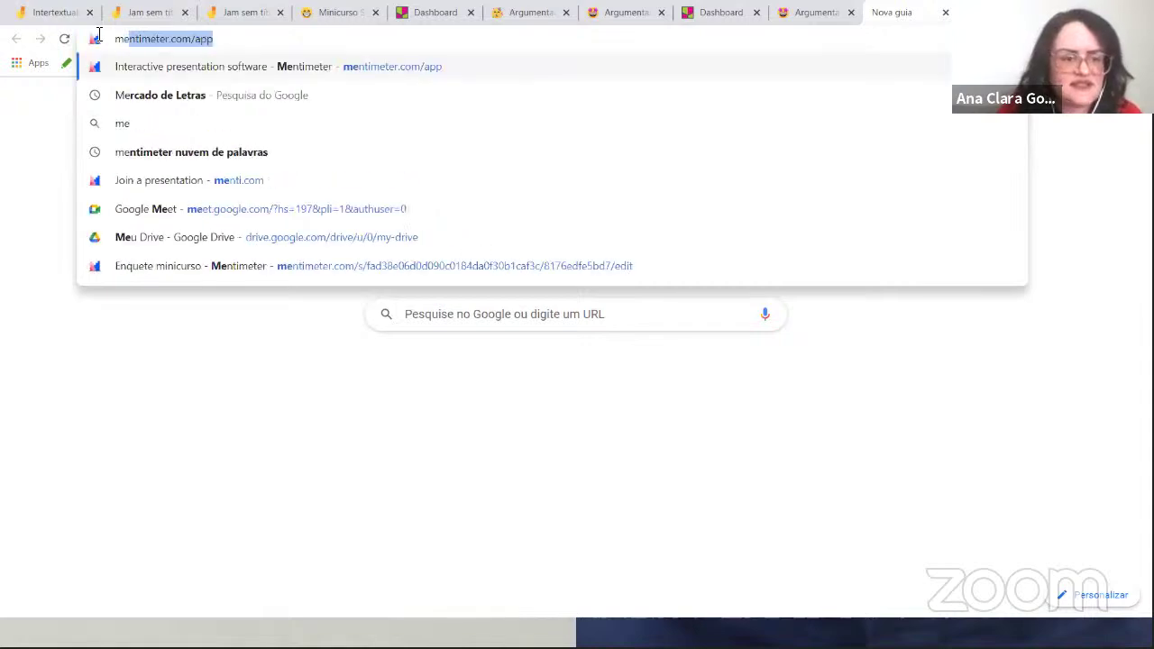
{"action": "type", "text": "eter"}
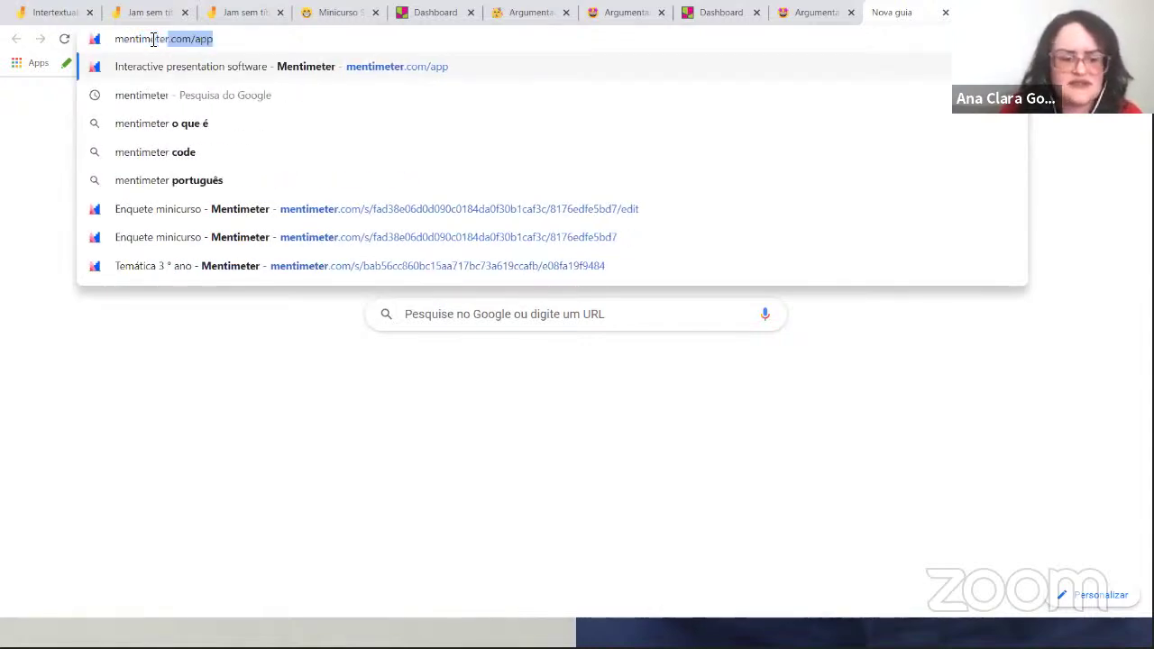
{"action": "key", "text": "Return"}
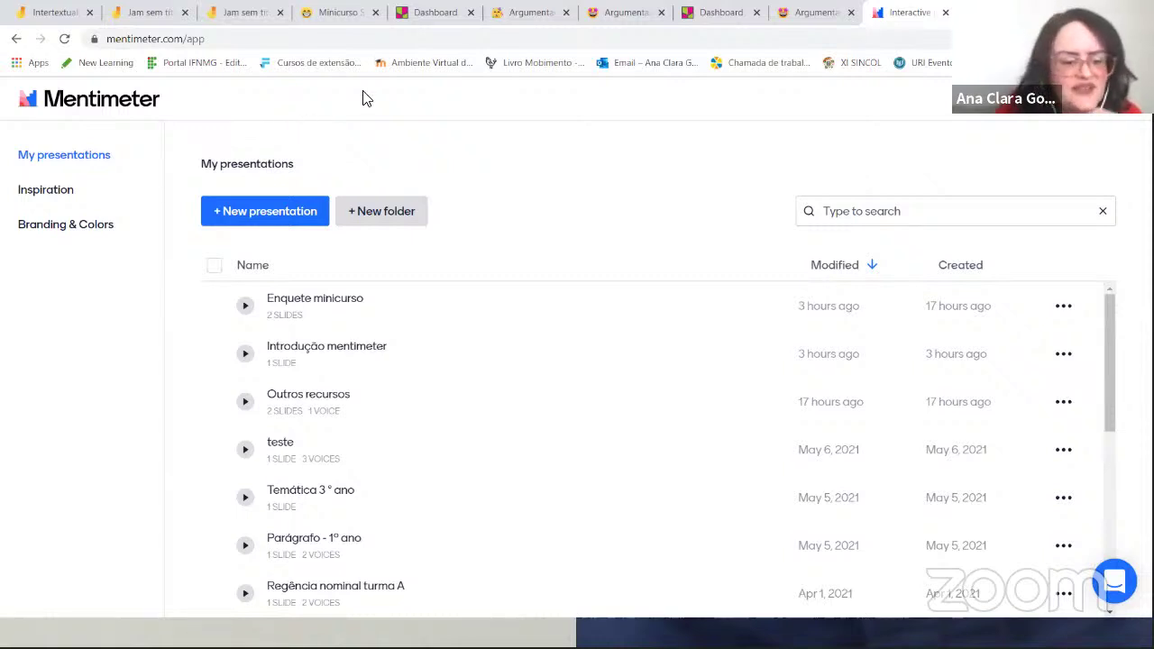
Log out of the Mentimeter account and translate the site's home page into Portuguese
{"action": "left_click_drag", "start_coordinate": [365, 98], "coordinate": [513, 147]}
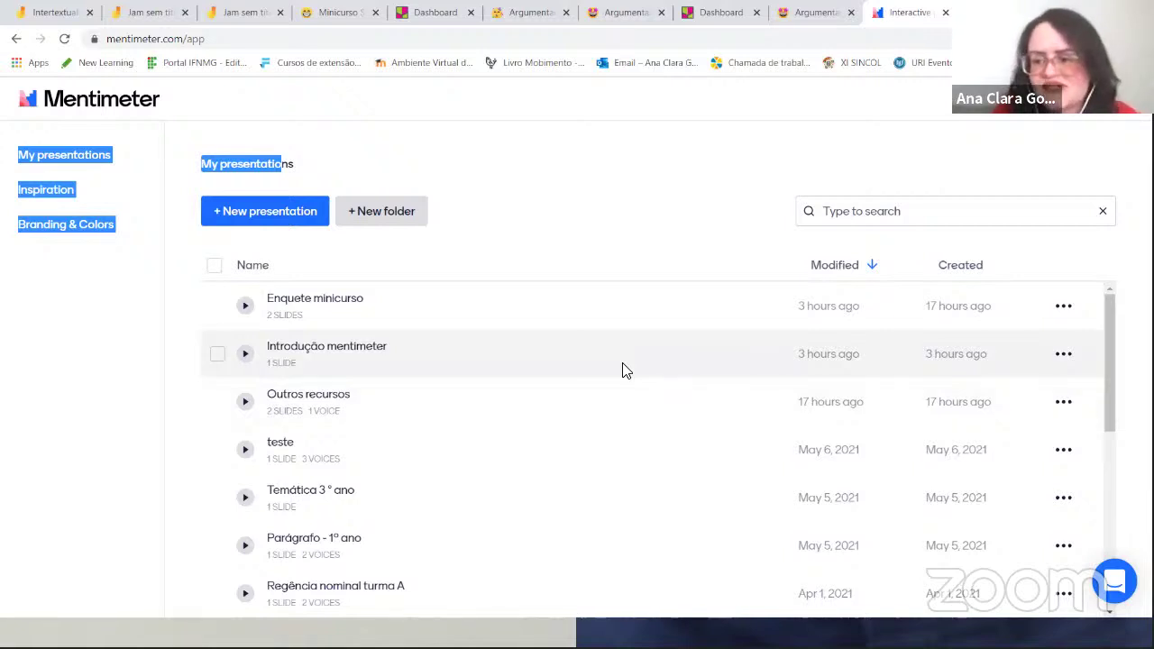
{"action": "left_click", "coordinate": [1113, 120]}
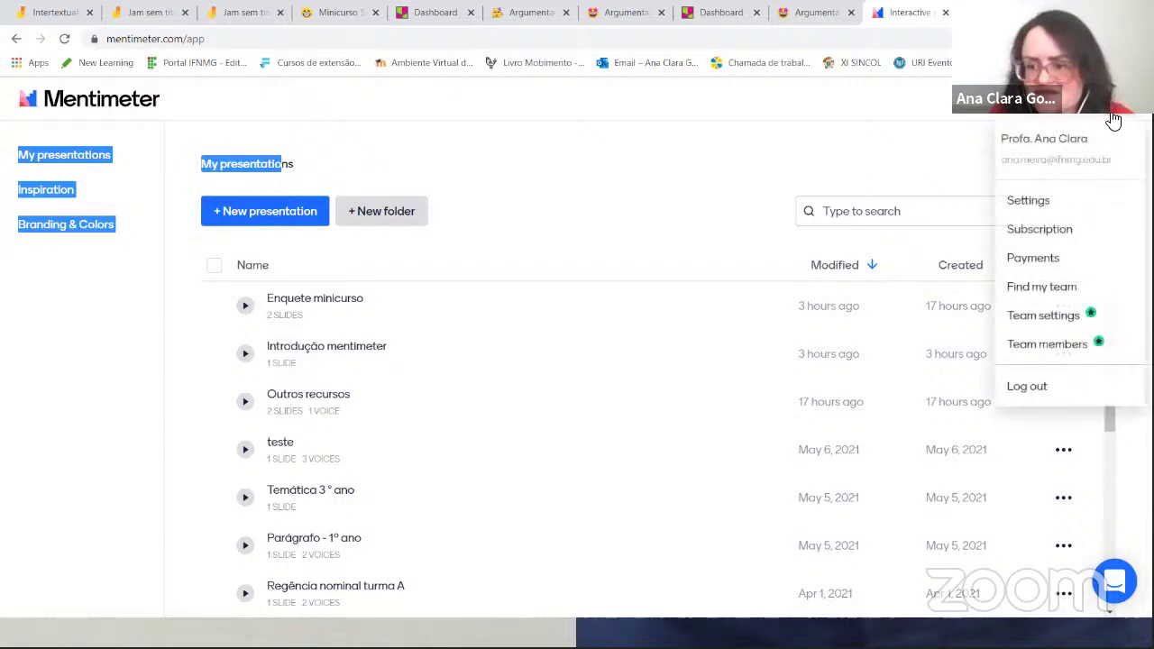
{"action": "left_click", "coordinate": [1053, 388]}
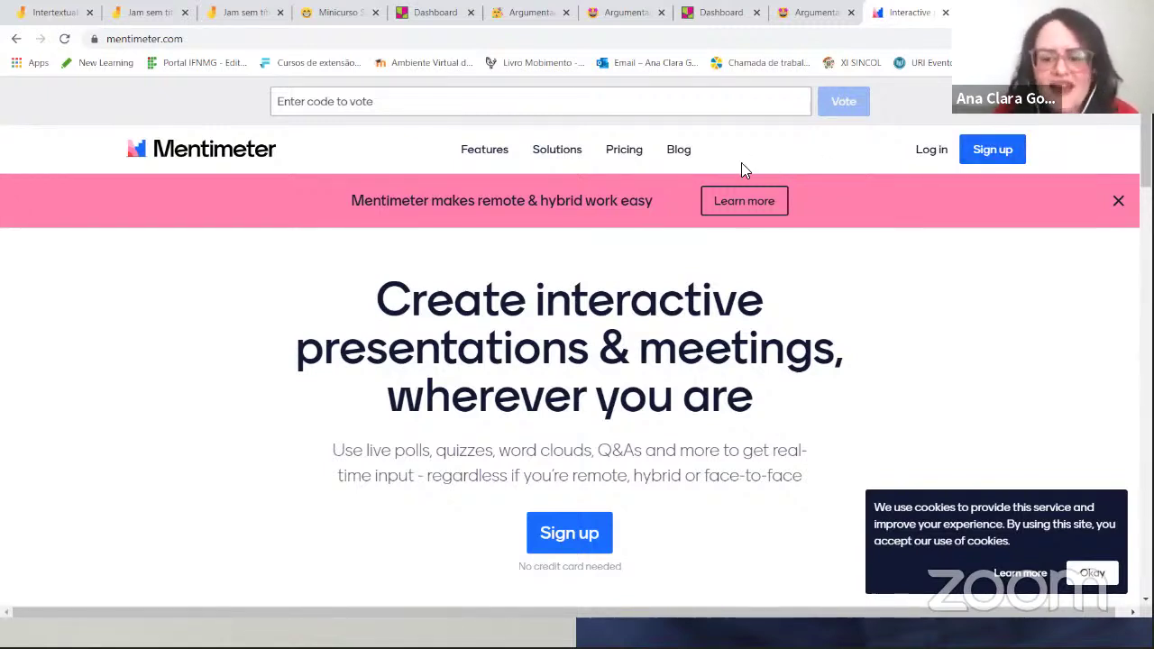
{"action": "right_click", "coordinate": [823, 269]}
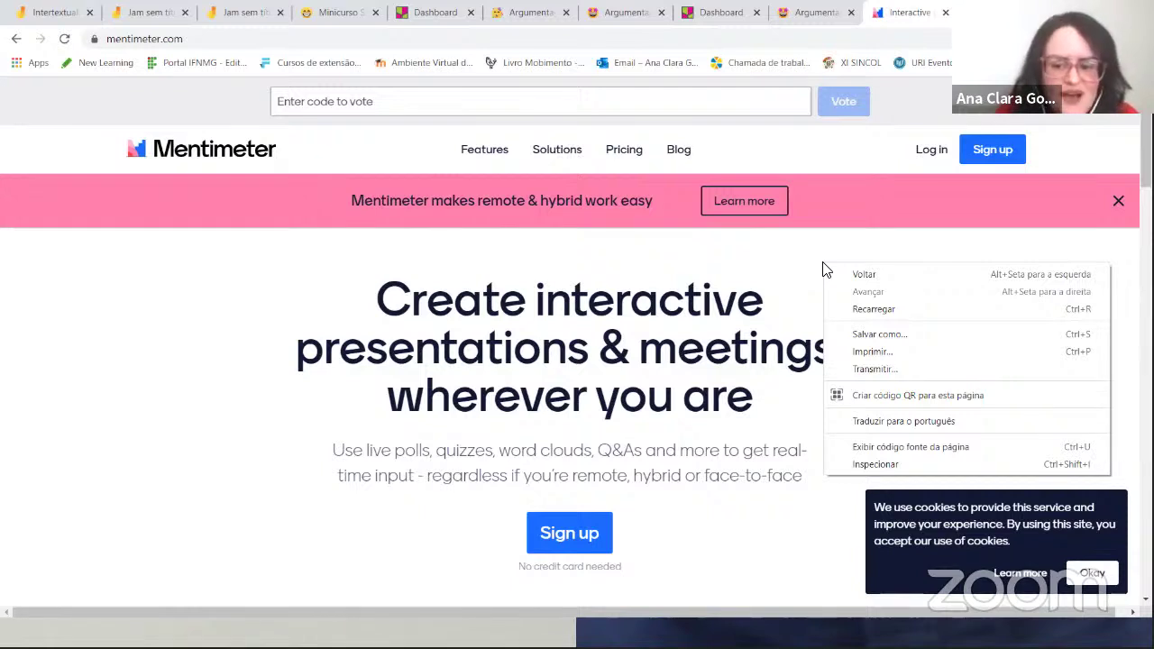
{"action": "left_click", "coordinate": [940, 422]}
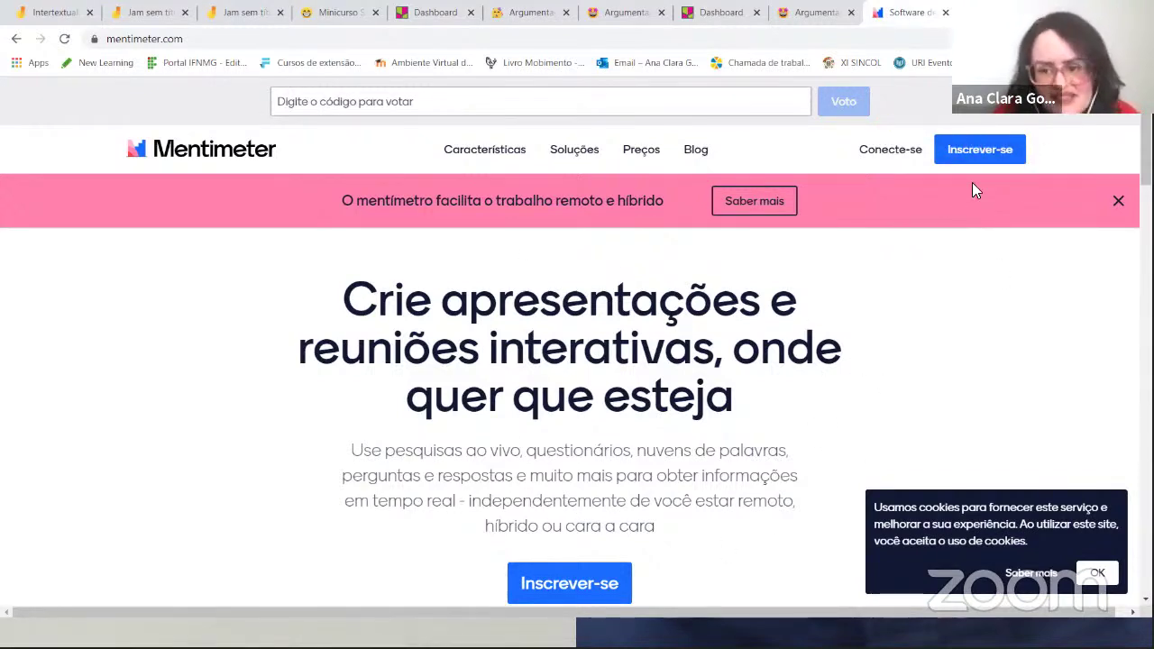
Log in to Mentimeter with Google, choosing the institutional account
{"action": "left_click", "coordinate": [889, 153]}
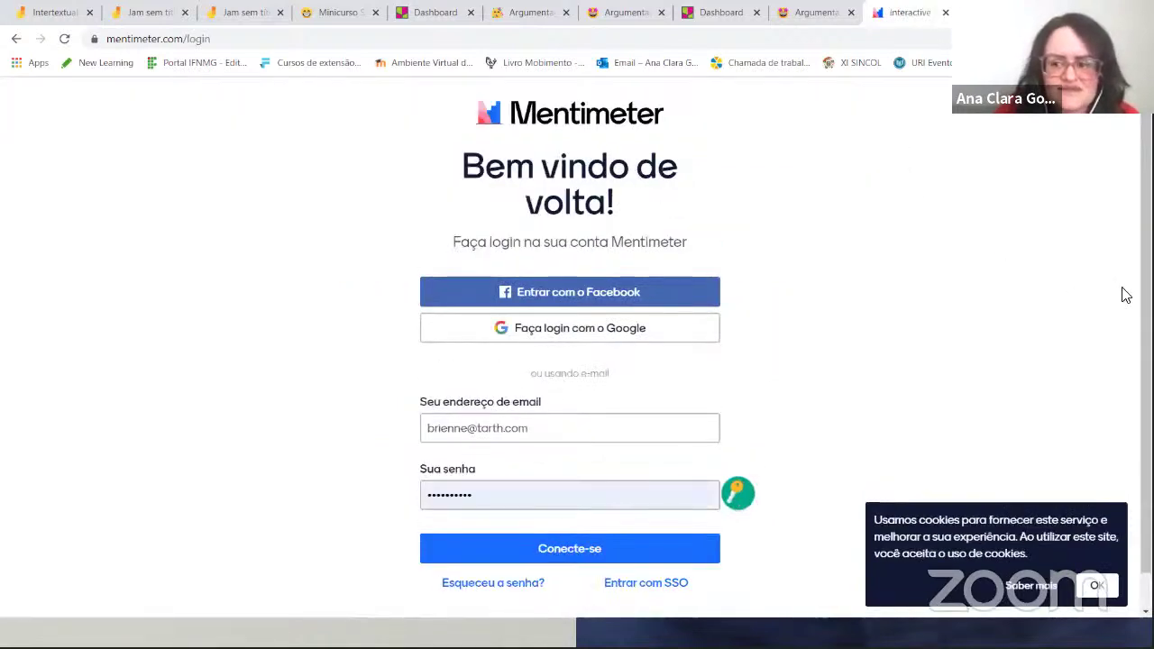
{"action": "scroll", "coordinate": [644, 492], "scroll_direction": "down", "scroll_amount": 1}
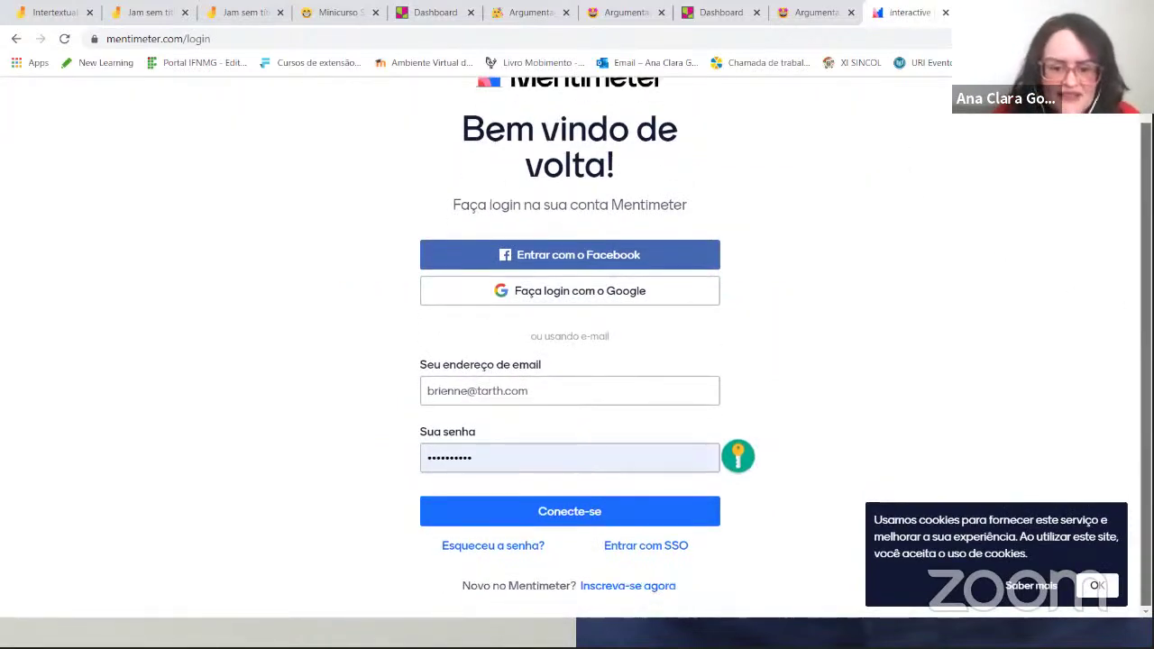
{"action": "left_click", "coordinate": [610, 308]}
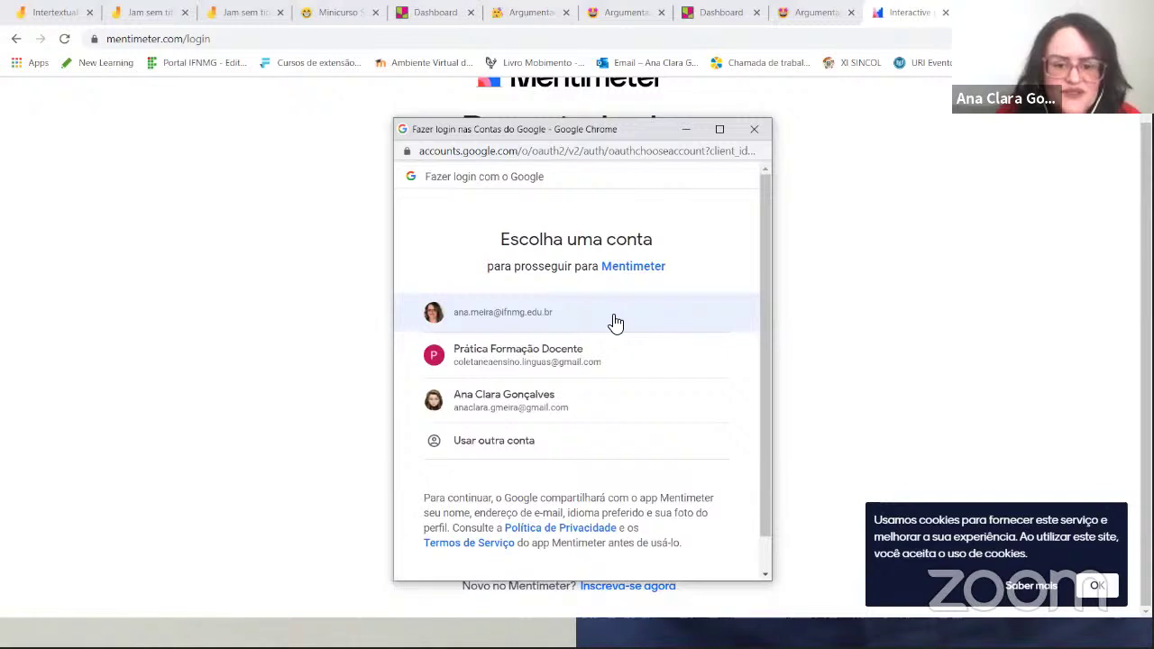
{"action": "left_click", "coordinate": [612, 321]}
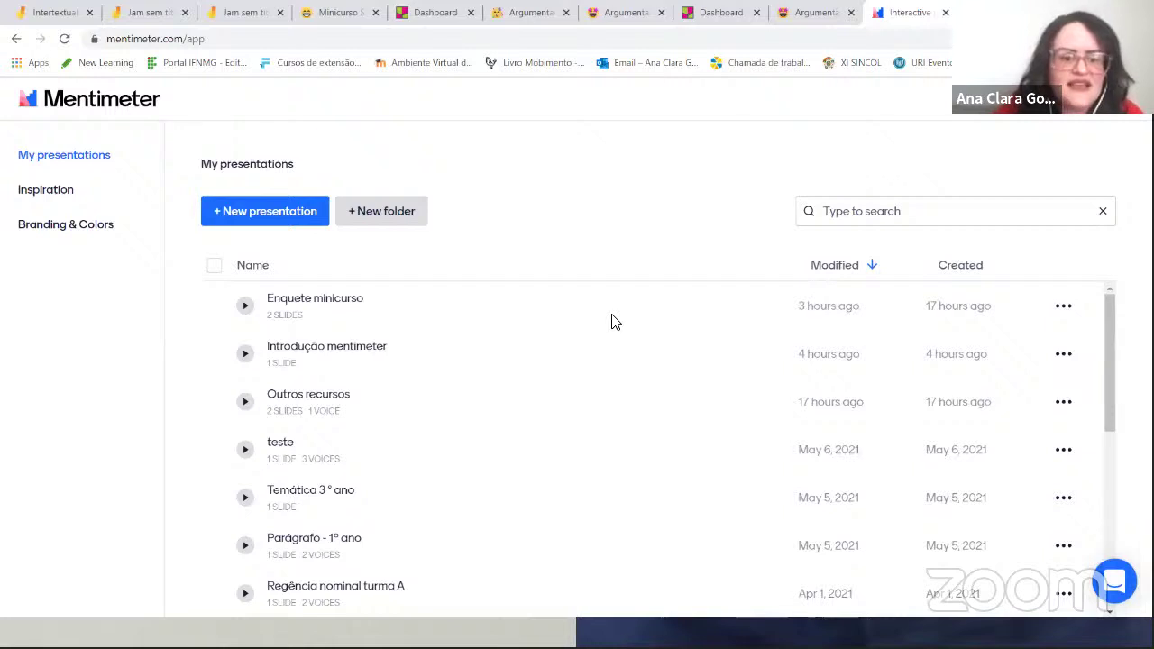
Translate the list of Mentimeter presentations into Portuguese and dismiss the translation pop-up
{"action": "right_click", "coordinate": [919, 115]}
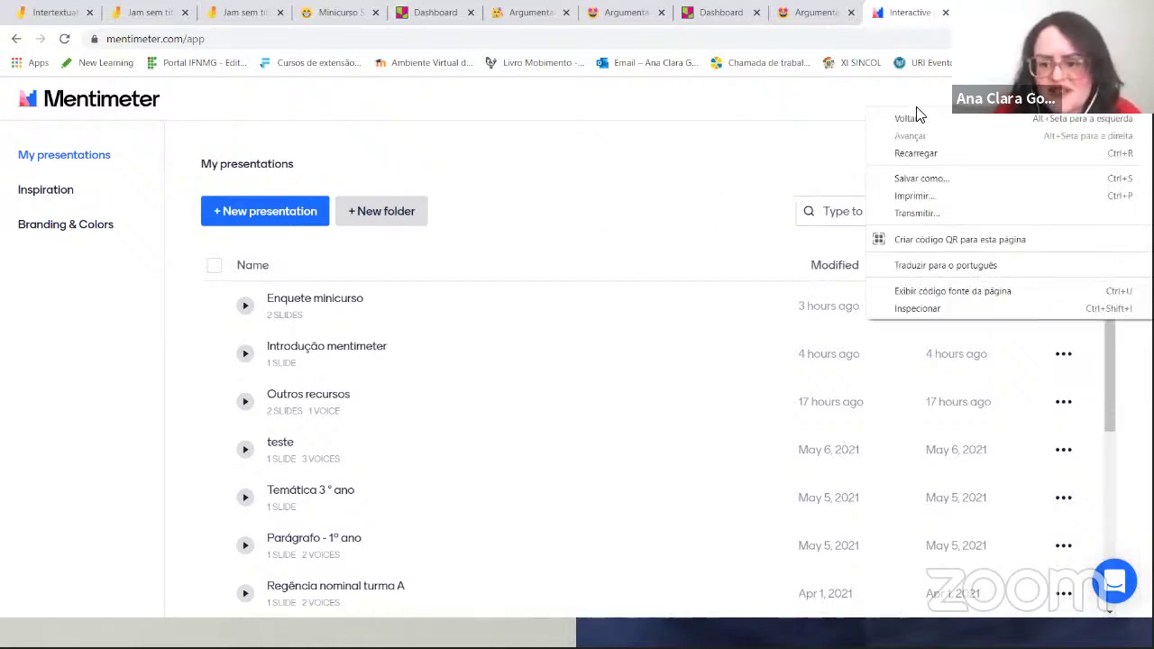
{"action": "left_click", "coordinate": [966, 265]}
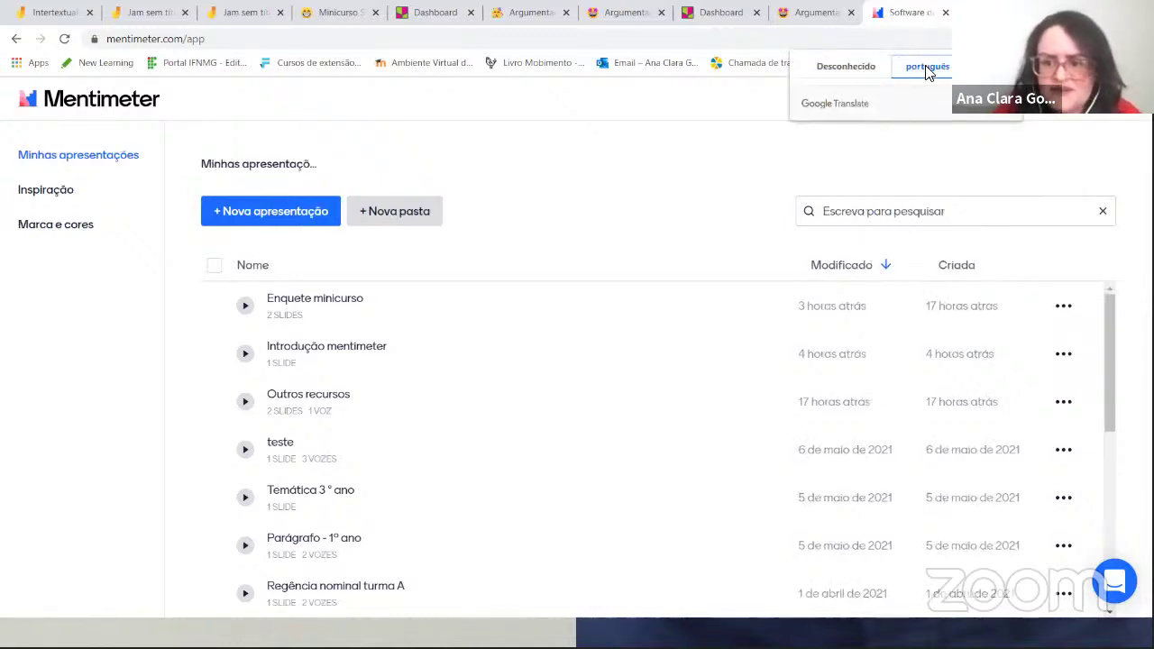
{"action": "left_click", "coordinate": [620, 179]}
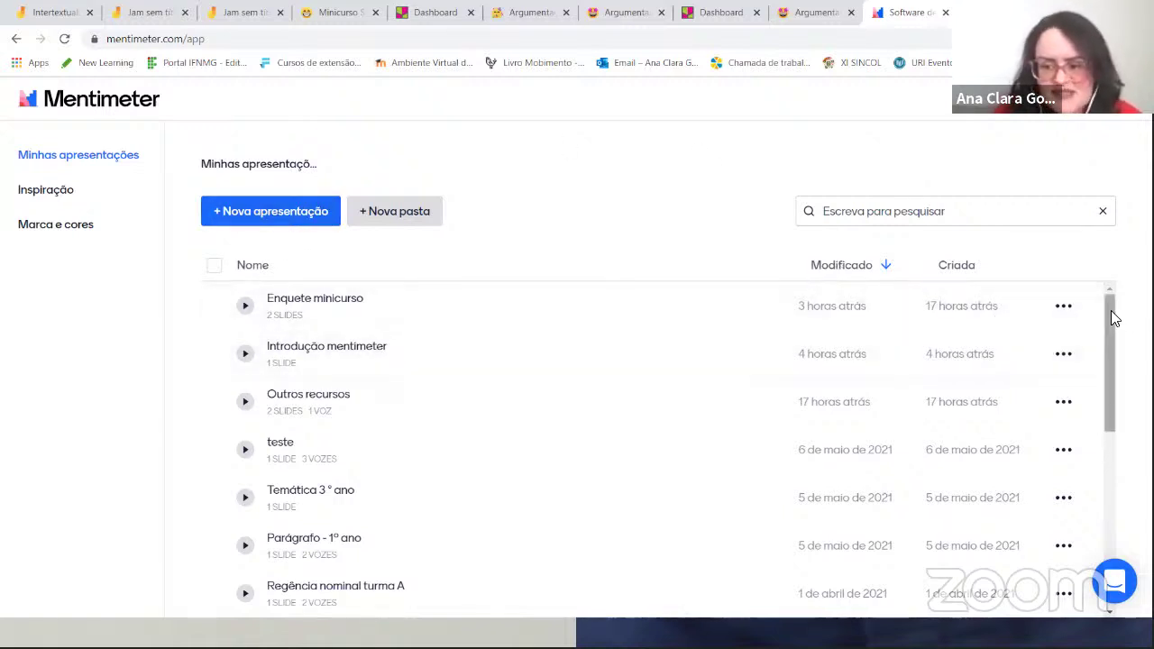
Find the presentation "Terceiro lindo!" in the list and start presenting it
{"action": "scroll", "coordinate": [1117, 357], "scroll_direction": "down", "scroll_amount": 3}
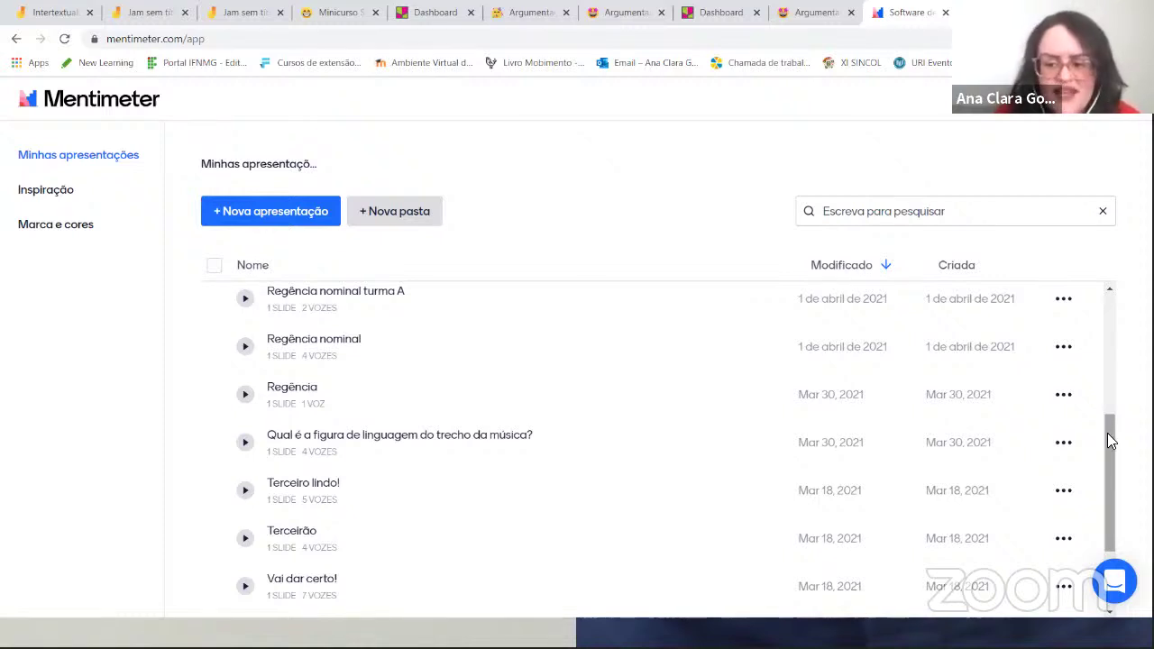
{"action": "left_click_drag", "start_coordinate": [1107, 432], "coordinate": [1114, 479]}
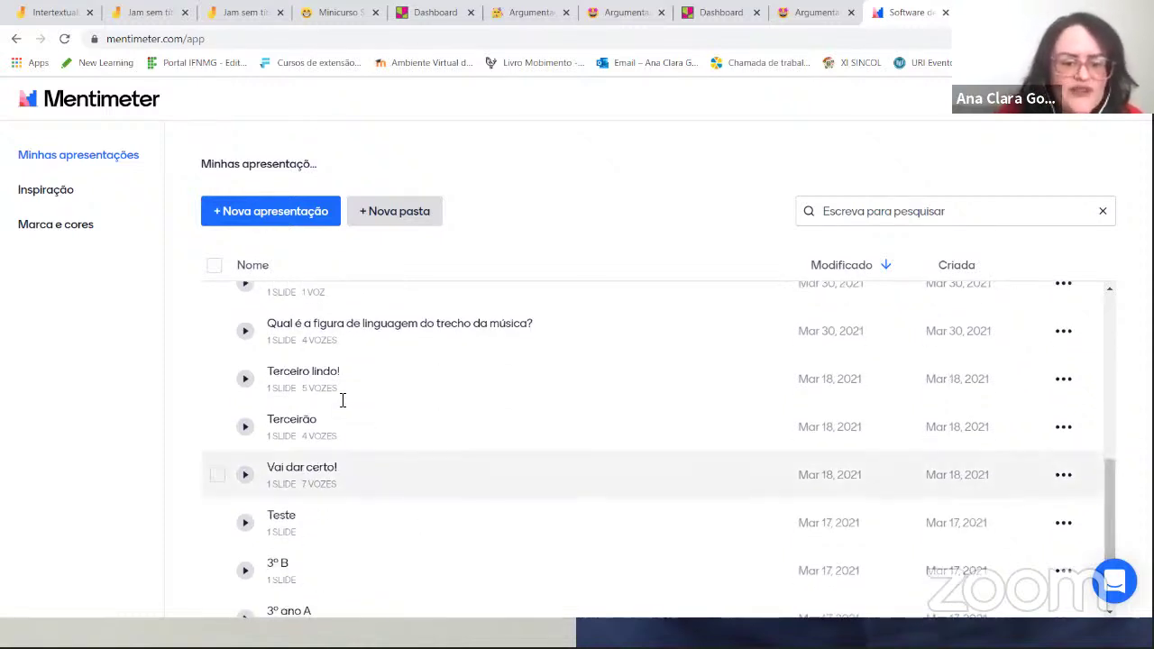
{"action": "mouse_move", "coordinate": [328, 388]}
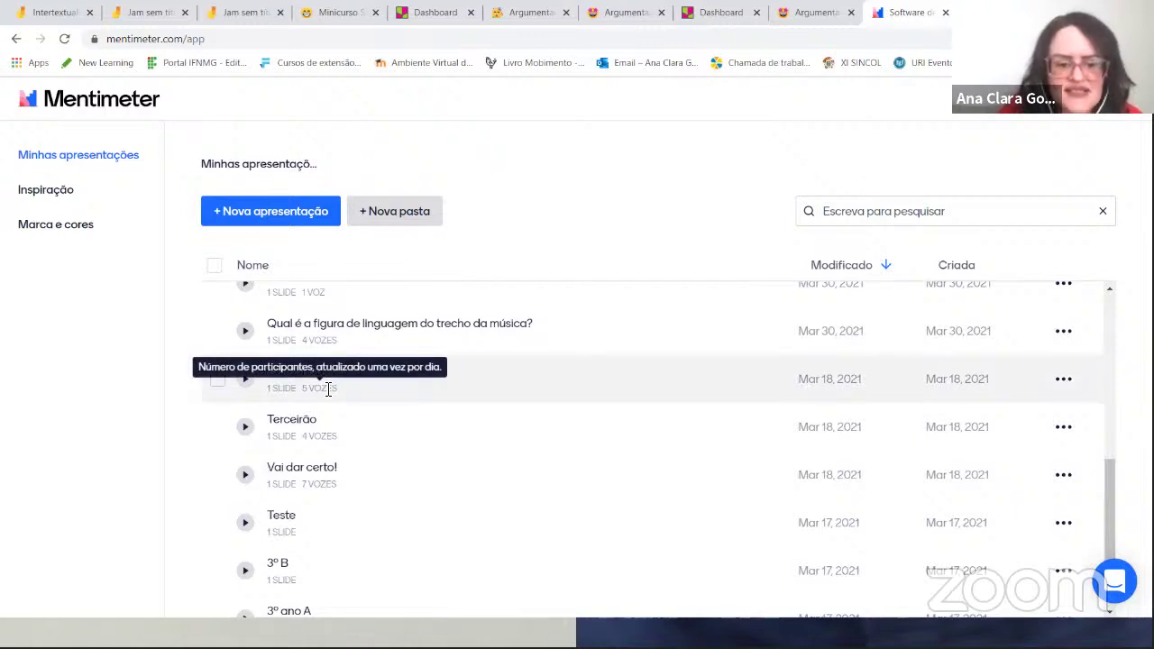
{"action": "left_click", "coordinate": [243, 379]}
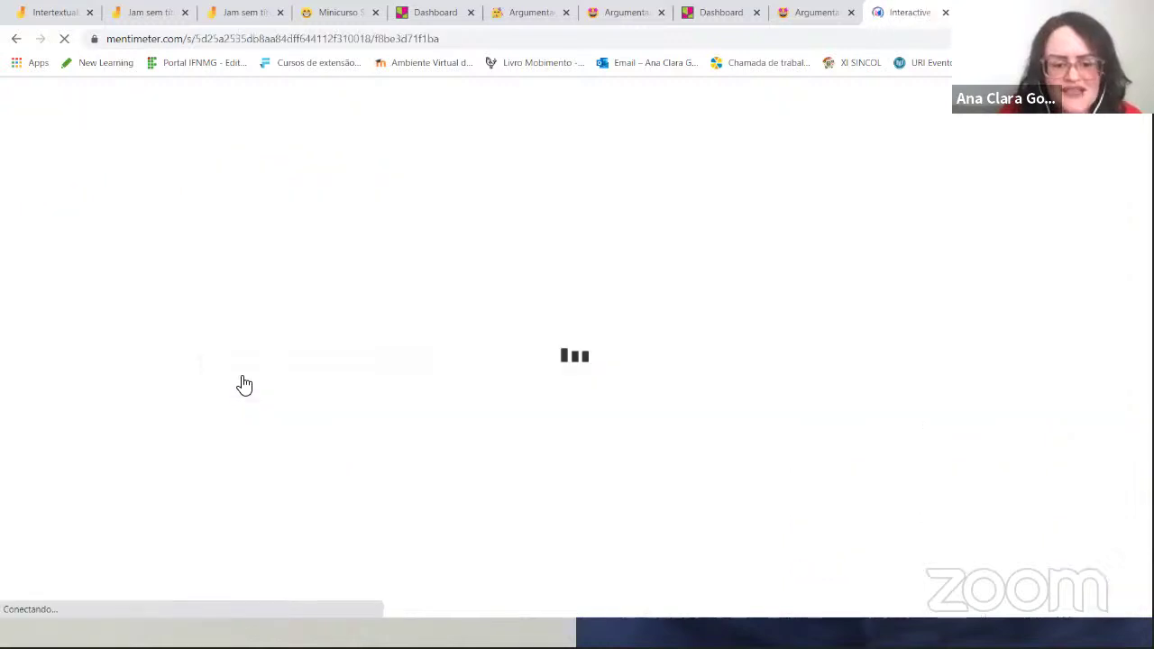
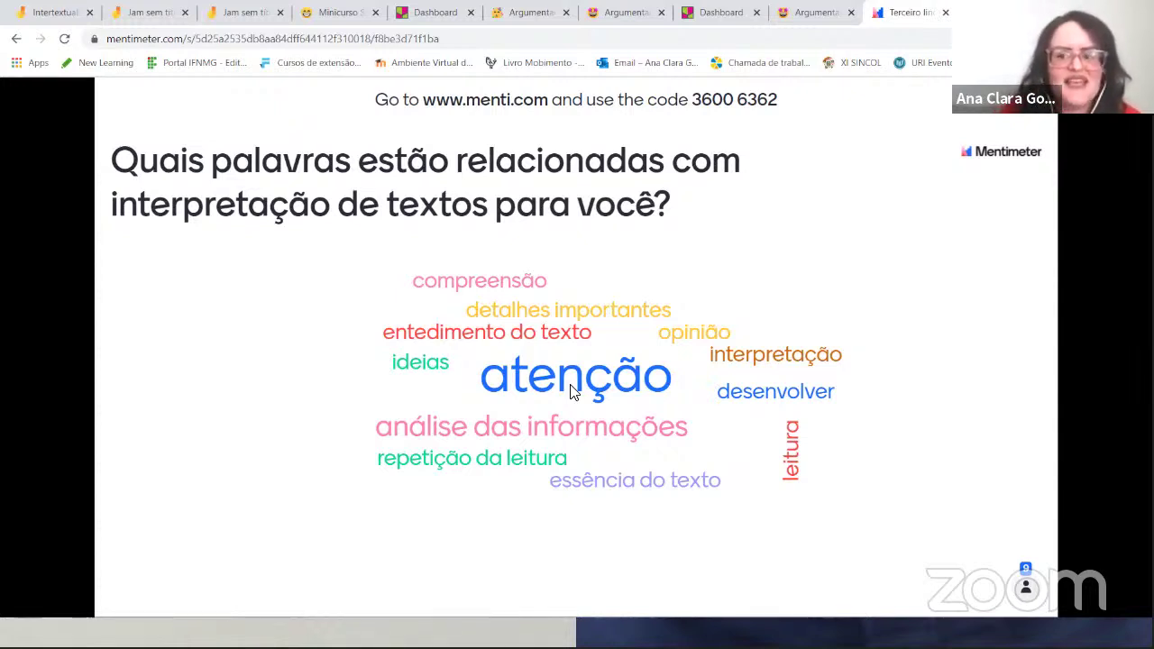
Stop presenting "Terceiro lindo!" and return to the list of presentations
{"action": "left_click", "coordinate": [807, 28]}
{"action": "key", "text": "ctrl+Tab"}
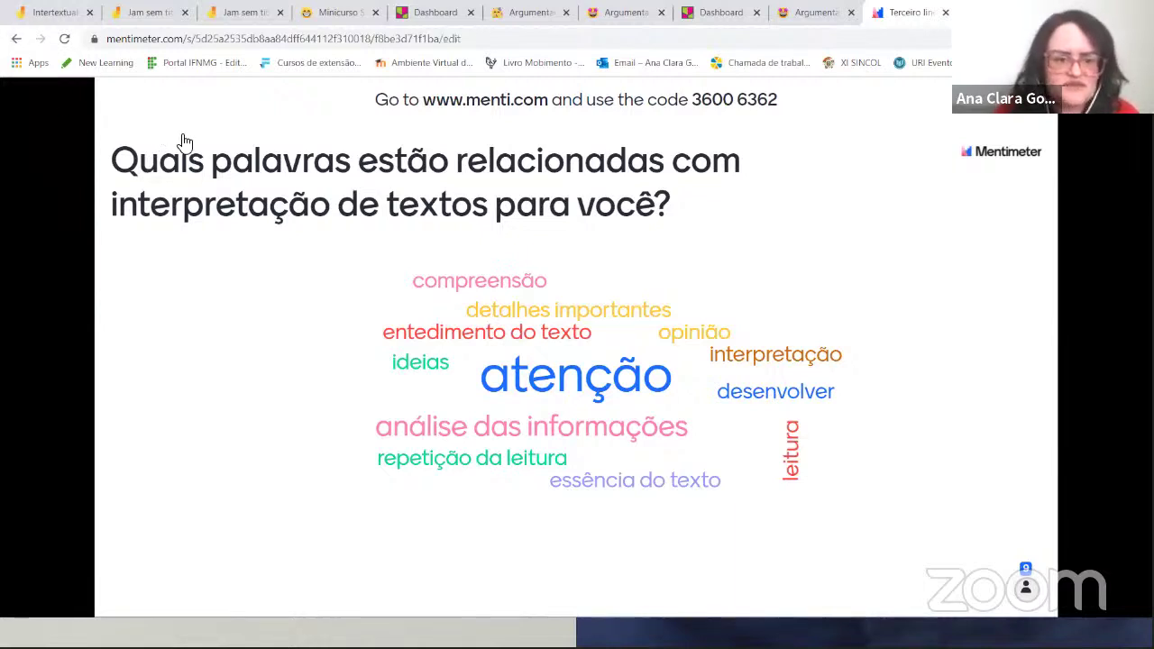
{"action": "key", "text": "Escape"}
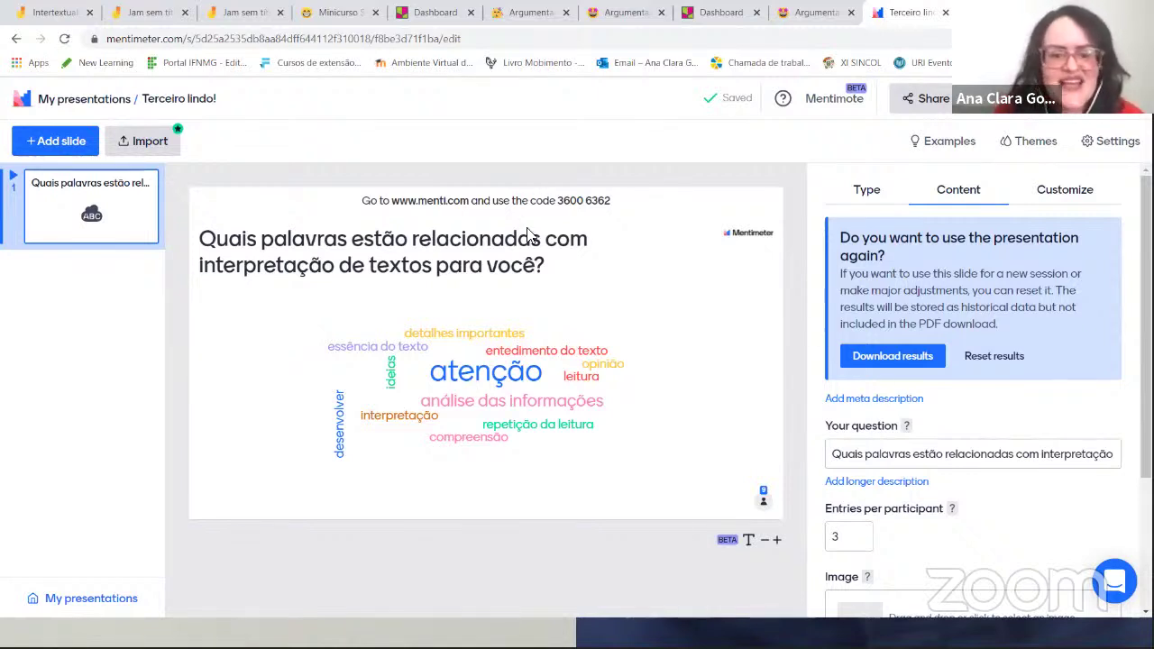
{"action": "left_click", "coordinate": [118, 613]}
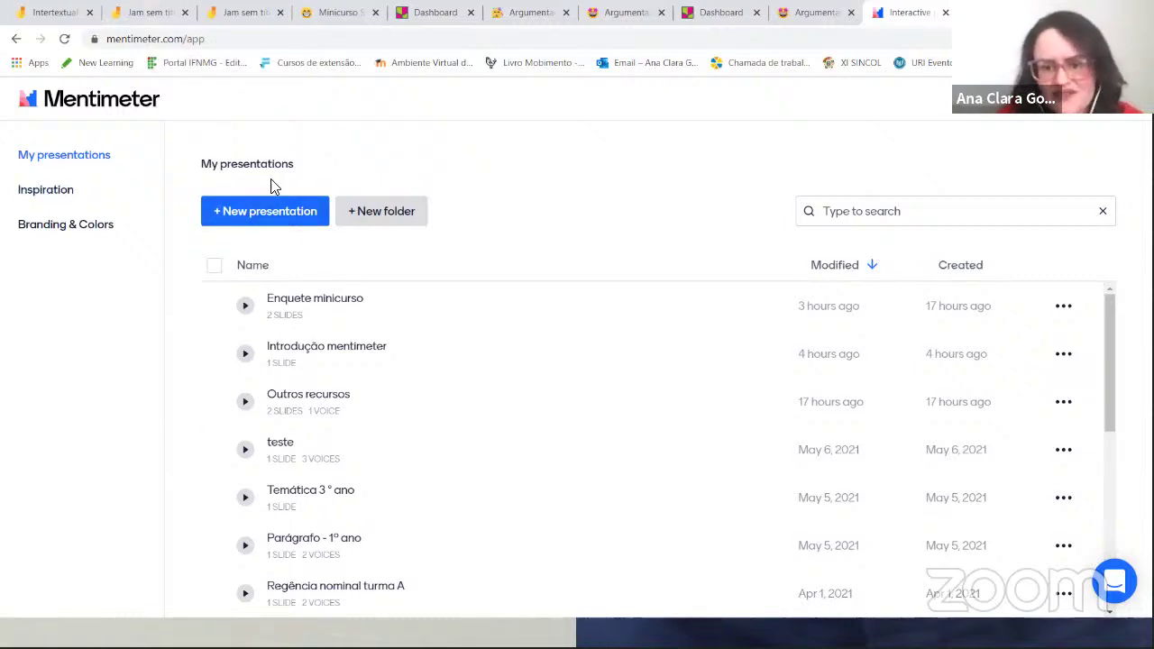
Translate the reloaded list of presentations into Portuguese and dismiss the Google Translate pop-up
{"action": "right_click", "coordinate": [535, 197]}
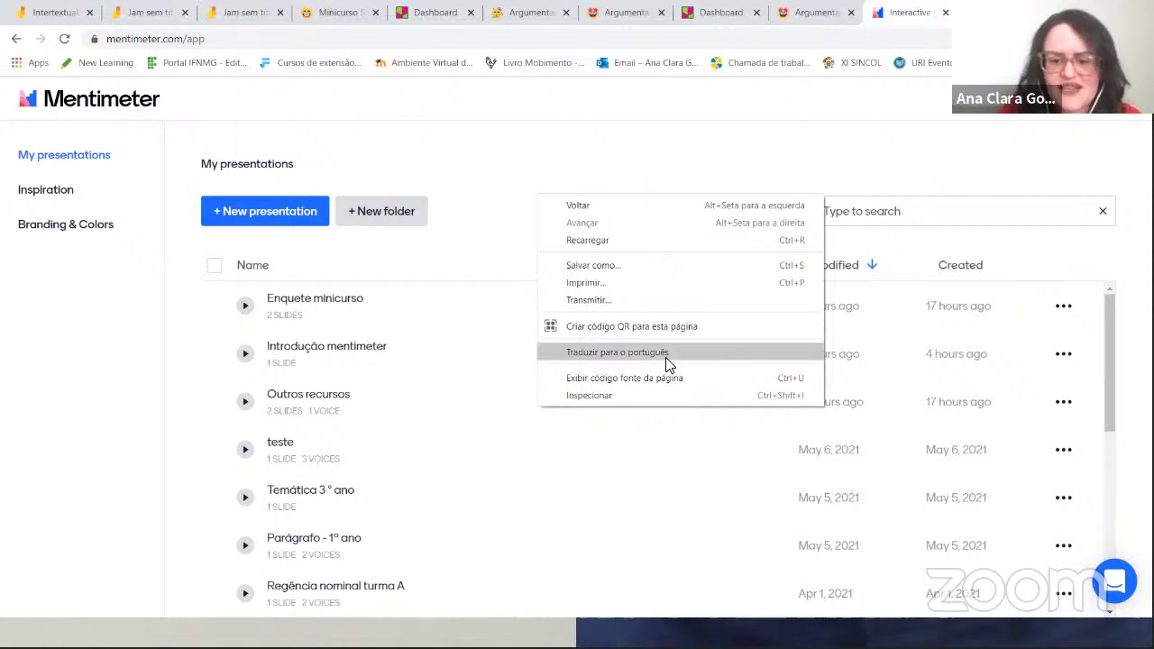
{"action": "left_click", "coordinate": [492, 270]}
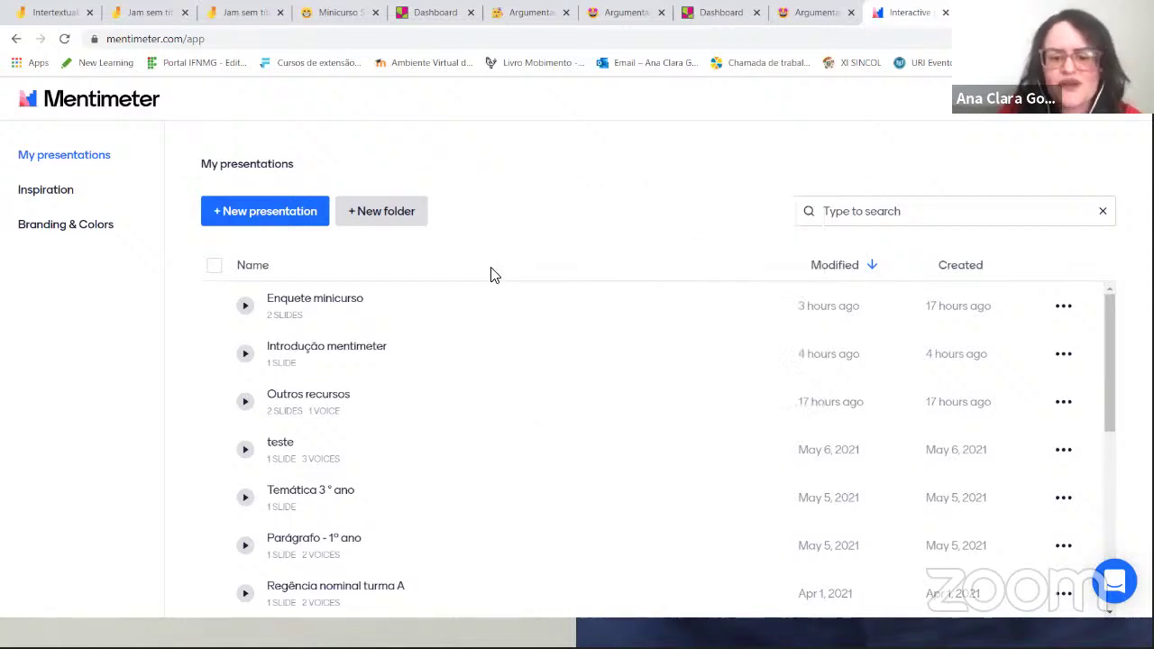
{"action": "right_click", "coordinate": [577, 252]}
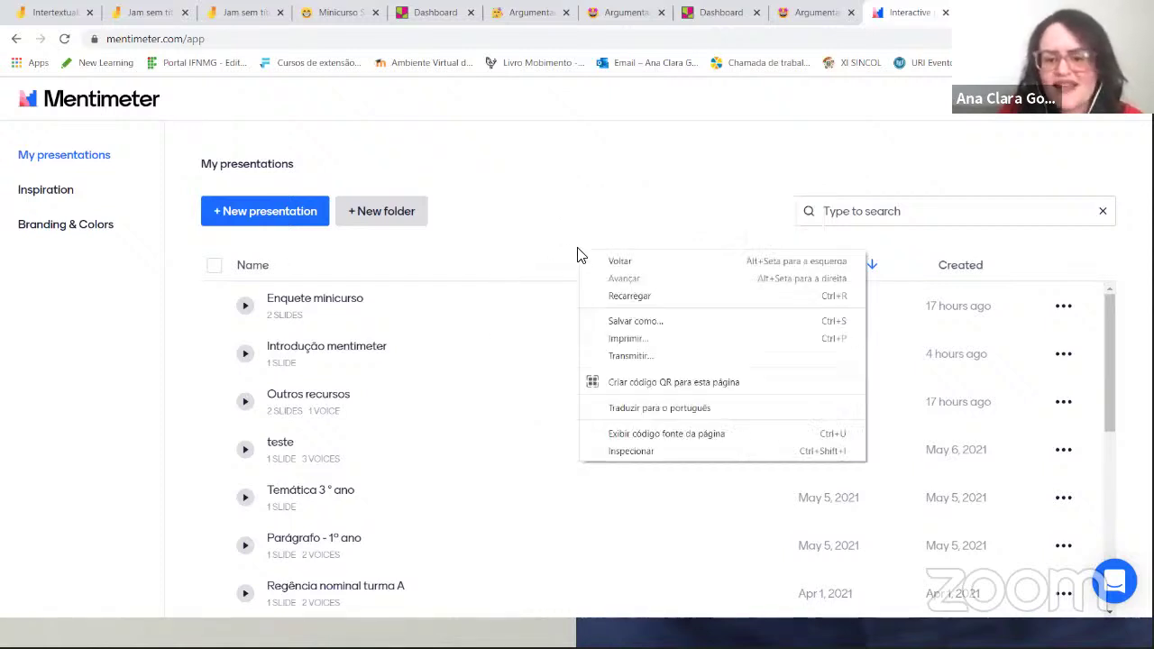
{"action": "left_click", "coordinate": [691, 413]}
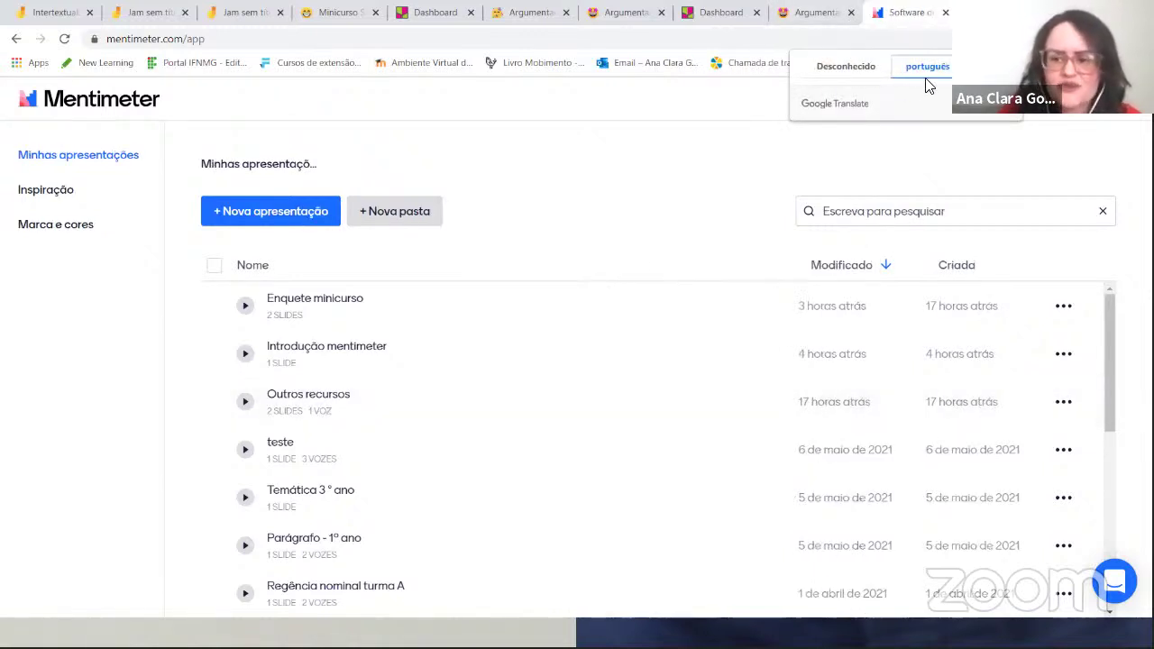
{"action": "left_click", "coordinate": [538, 239]}
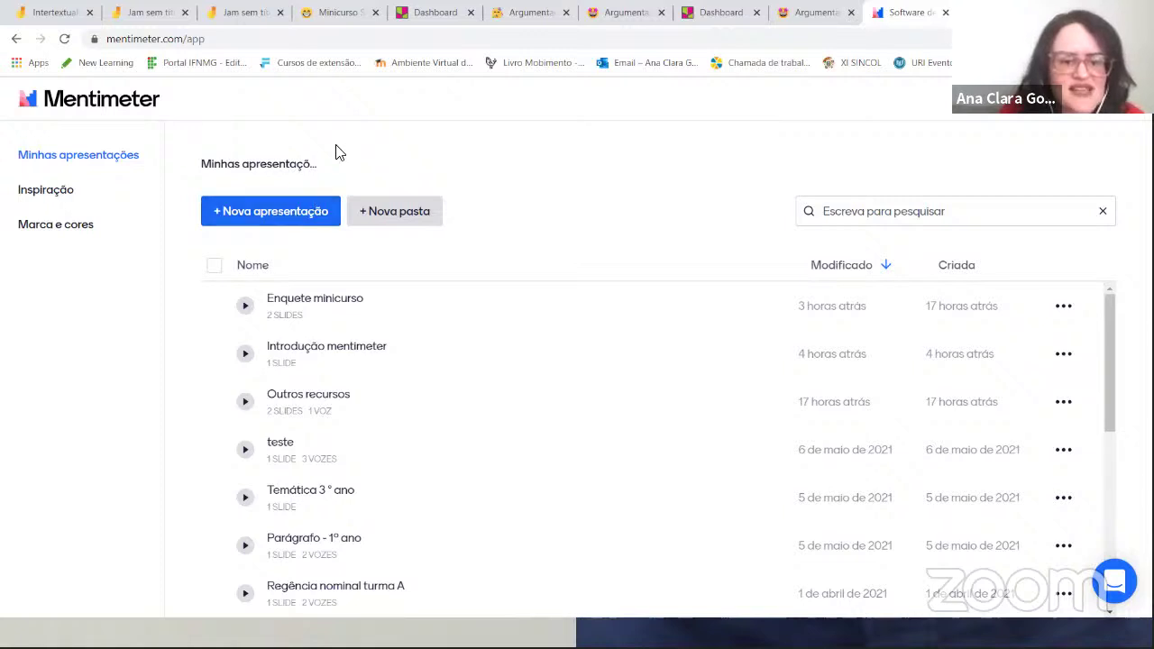
Create a new presentation named "Mentimeter"
{"action": "left_click", "coordinate": [290, 213]}
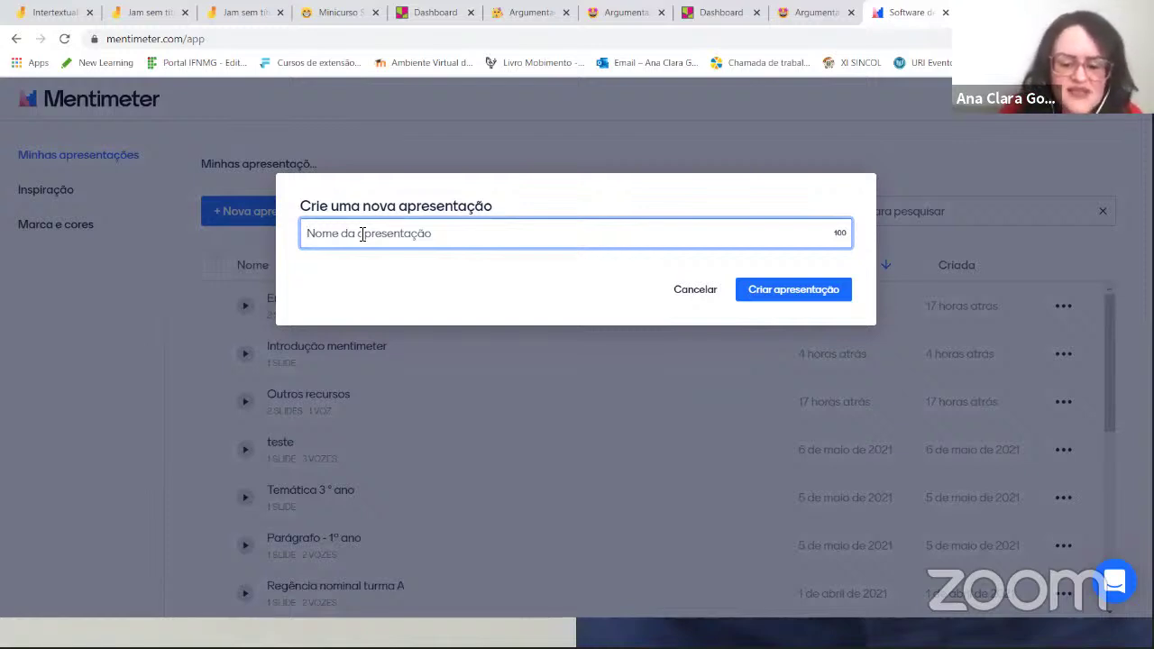
{"action": "type", "text": "Men"}
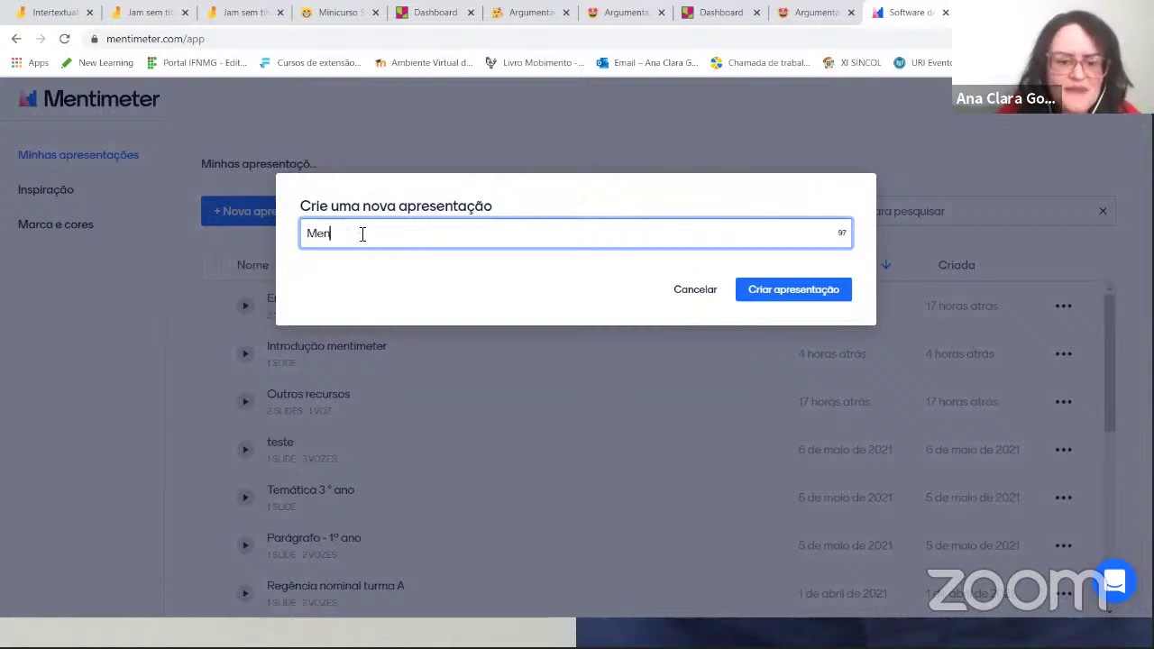
{"action": "type", "text": "timeter"}
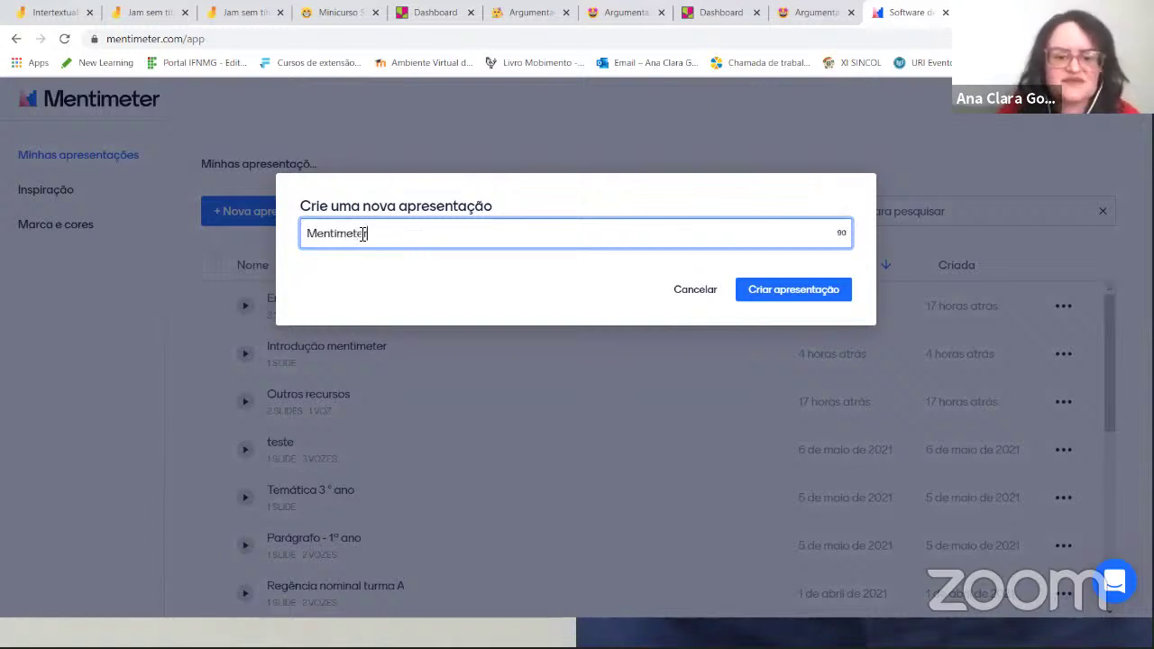
{"action": "left_click", "coordinate": [789, 291]}
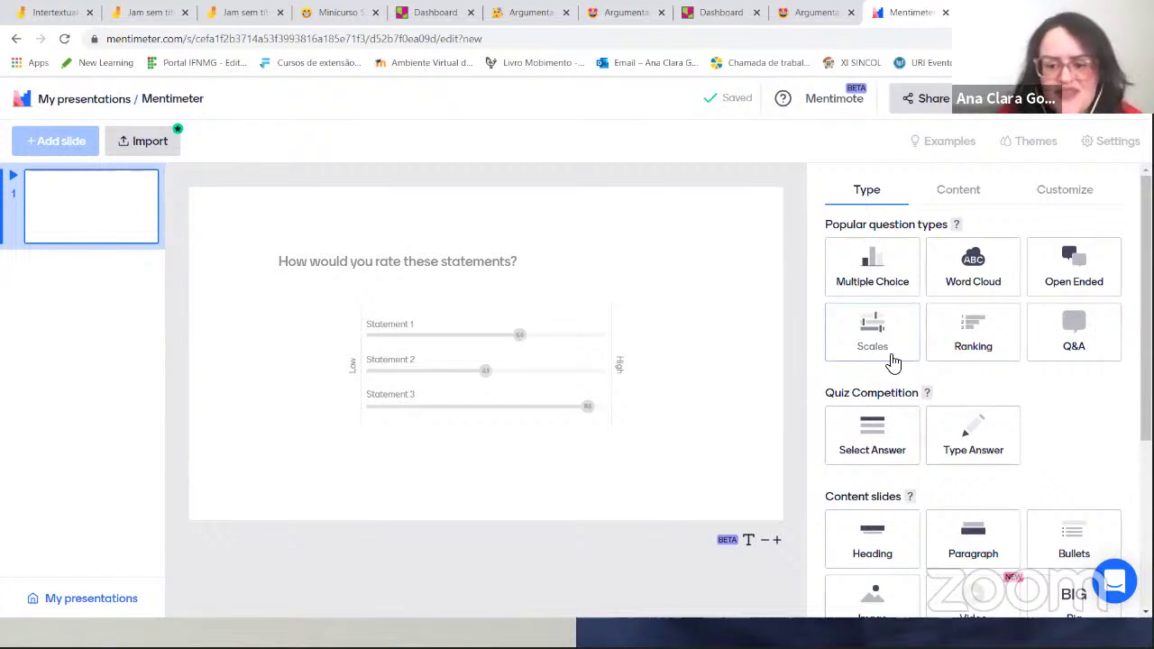
Make the first slide a Word Cloud with the suggested question "Quais palavras/frases estão relacionadas com a temática desigualdade social?"
{"action": "left_click", "coordinate": [963, 276]}
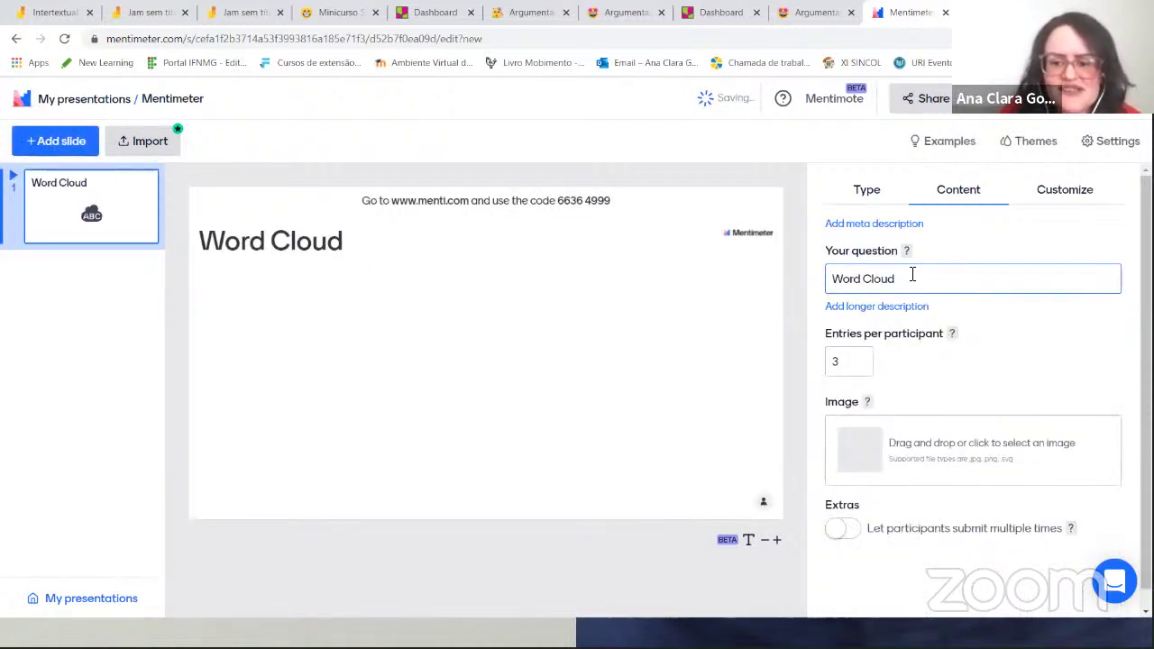
{"action": "left_click", "coordinate": [910, 277]}
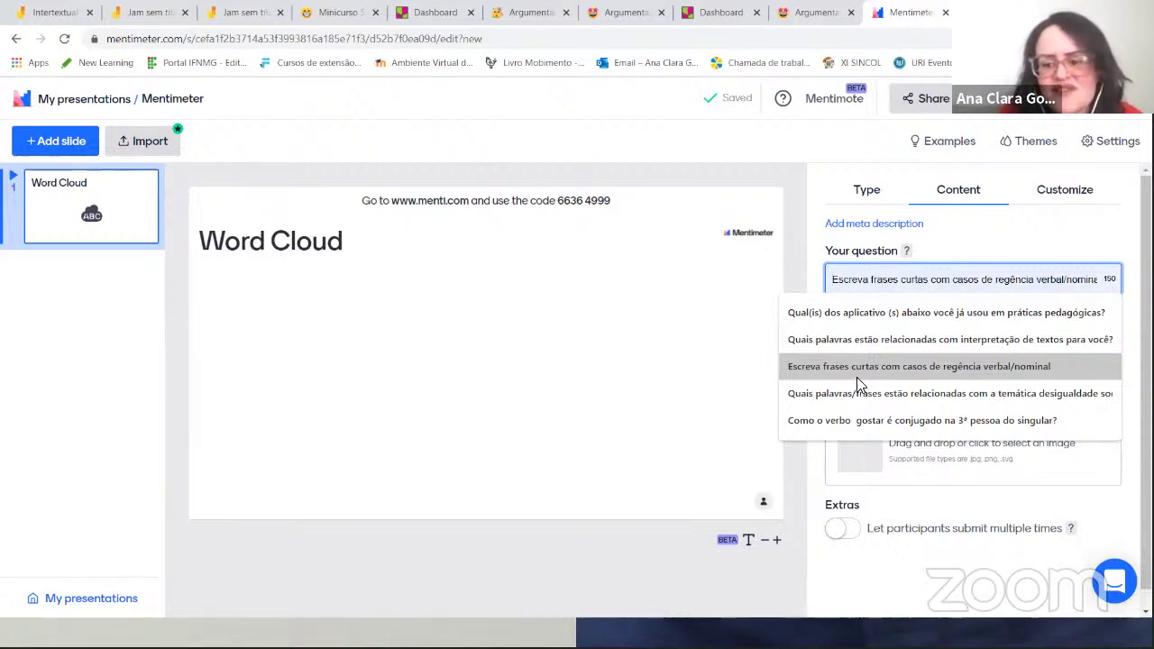
{"action": "left_click", "coordinate": [1072, 393]}
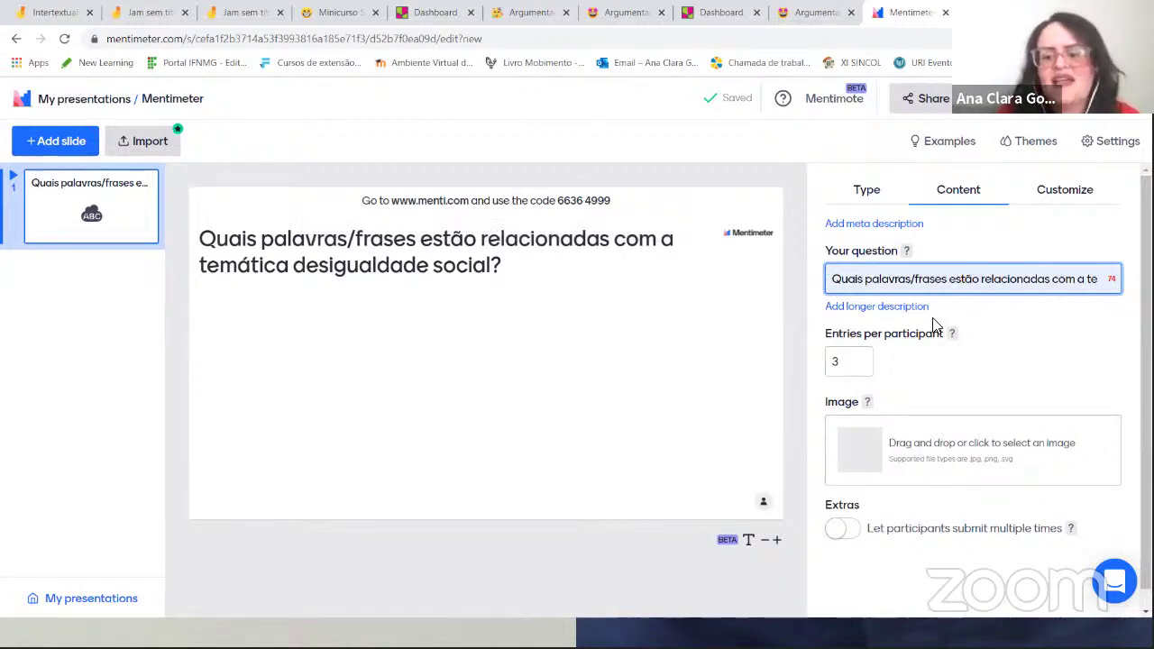
Review the entries-per-participant setting and allow participants to submit multiple times on the word-cloud slide
{"action": "left_click", "coordinate": [852, 361]}
{"action": "left_click", "coordinate": [835, 391]}
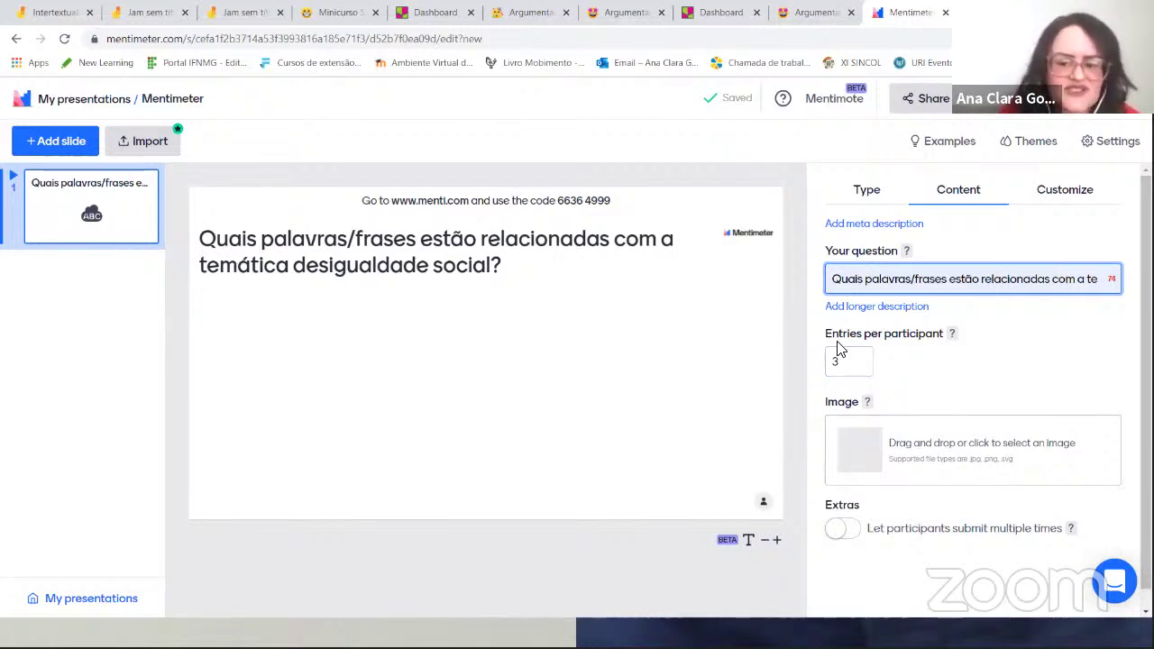
{"action": "scroll", "coordinate": [974, 387], "scroll_direction": "down", "scroll_amount": 1}
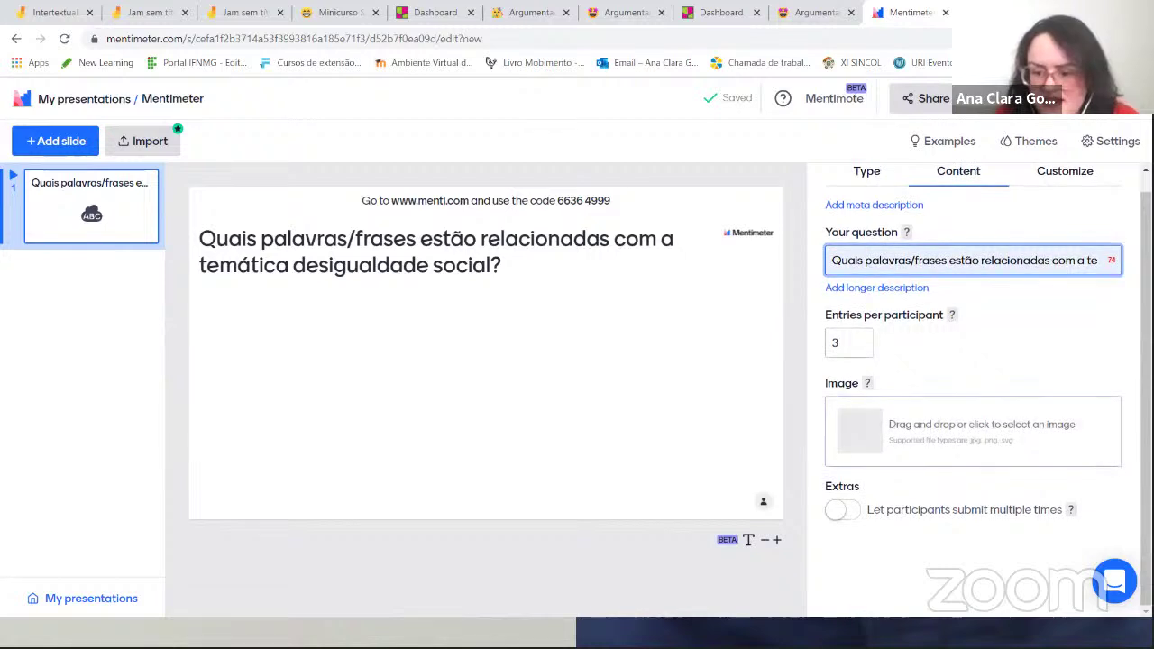
{"action": "left_click", "coordinate": [840, 514]}
{"action": "left_click", "coordinate": [841, 513]}
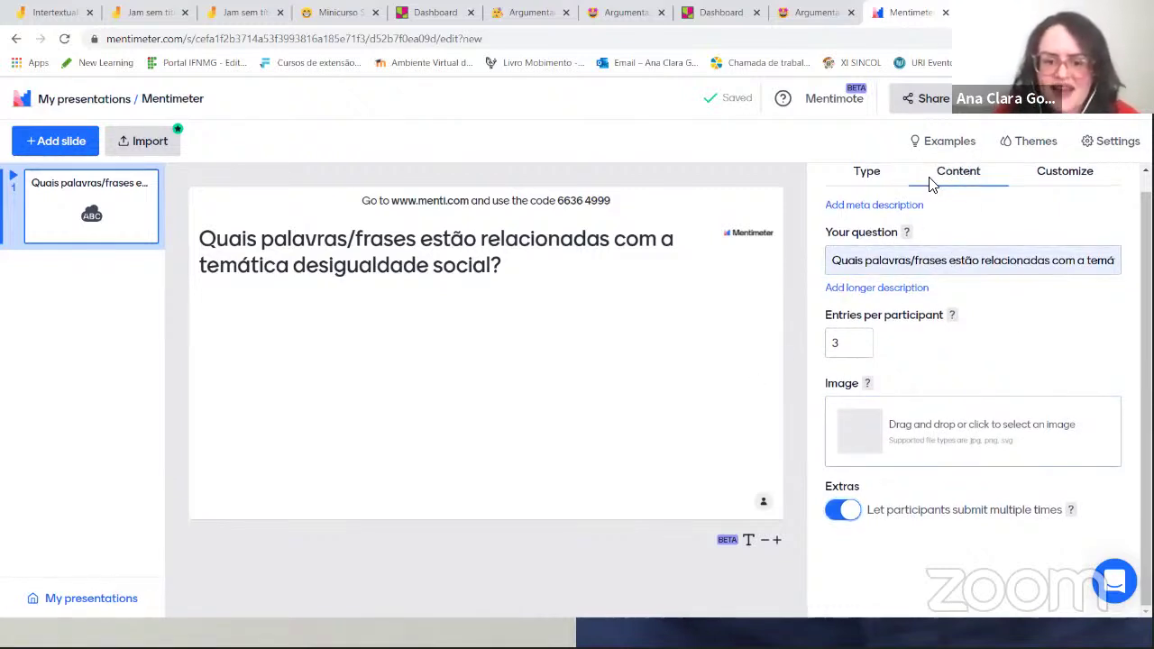
Clear the question text of the word-cloud slide
{"action": "left_click", "coordinate": [885, 260]}
{"action": "left_click_drag", "start_coordinate": [833, 259], "coordinate": [1098, 260]}
{"action": "key", "text": "BackSpace"}
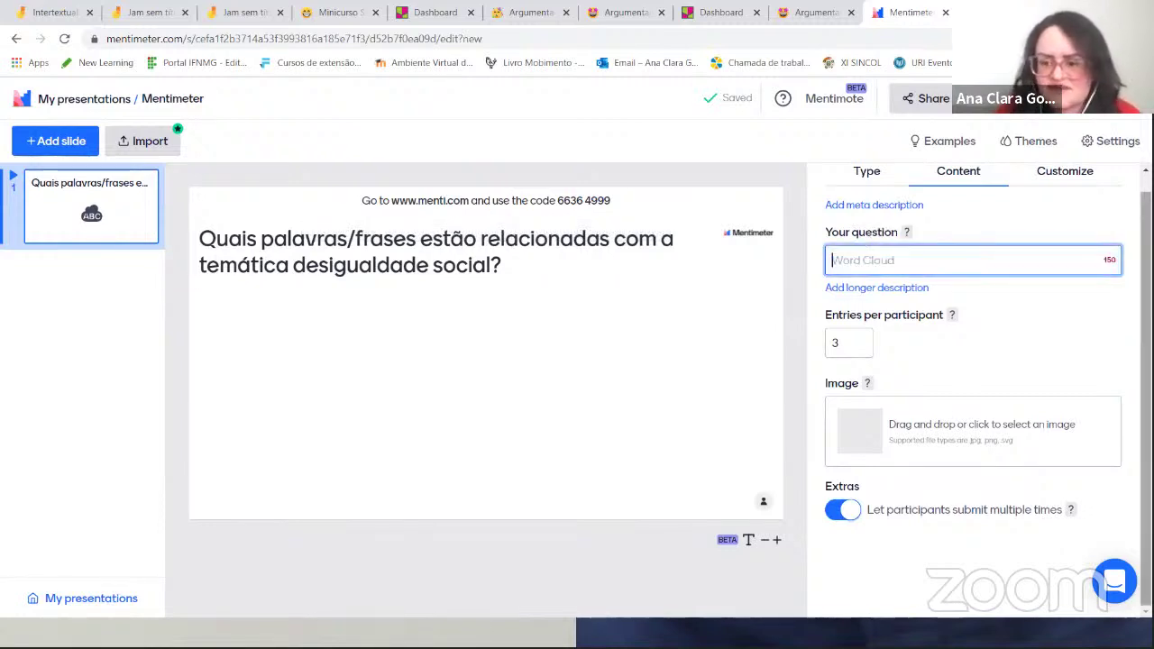
{"action": "scroll", "coordinate": [823, 186], "scroll_direction": "up", "scroll_amount": 1}
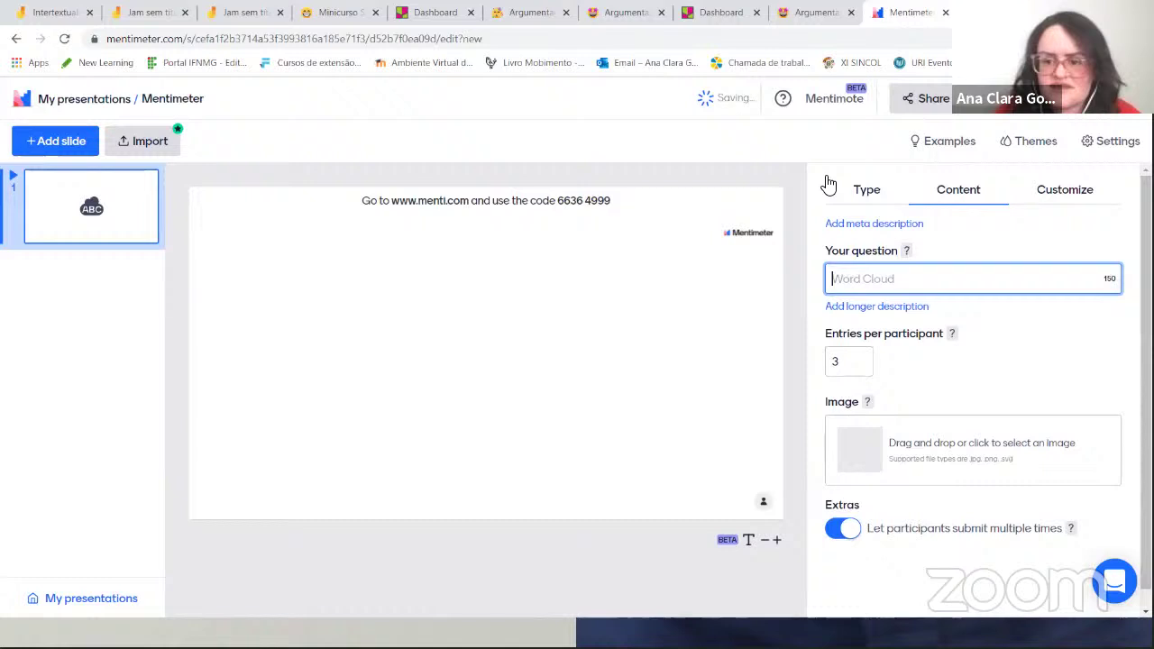
Reapply the Word Cloud question type and set its question to "Quais palavras/frases estão relacionadas com a temática desigualdade social?"
{"action": "left_click", "coordinate": [876, 192]}
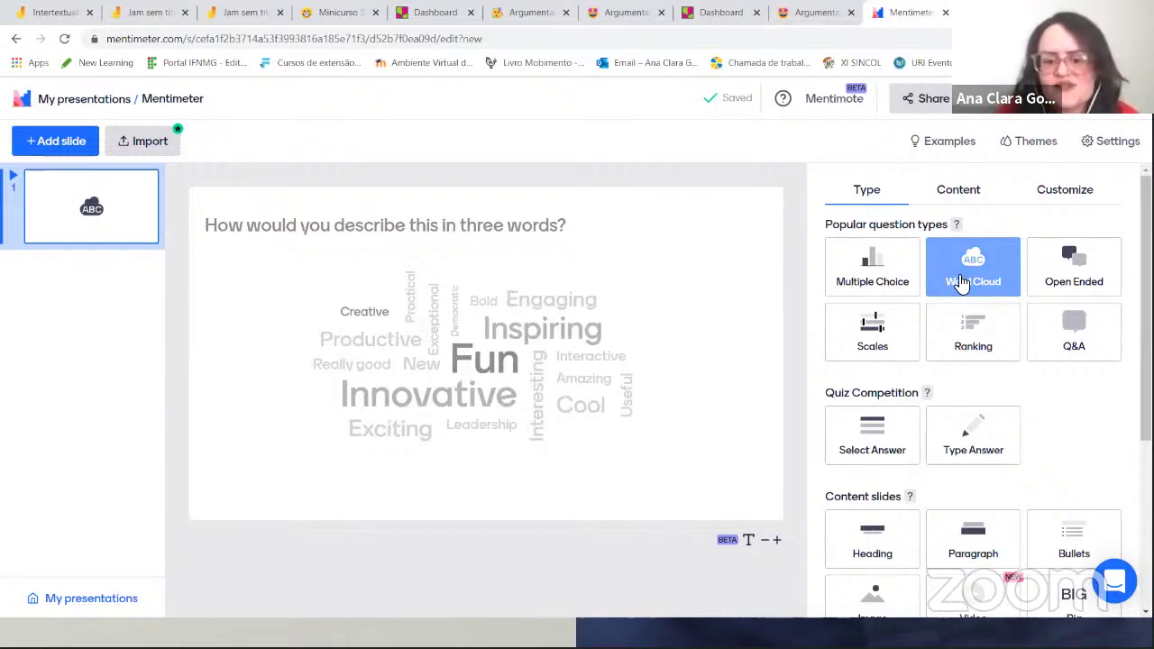
{"action": "left_click", "coordinate": [961, 277]}
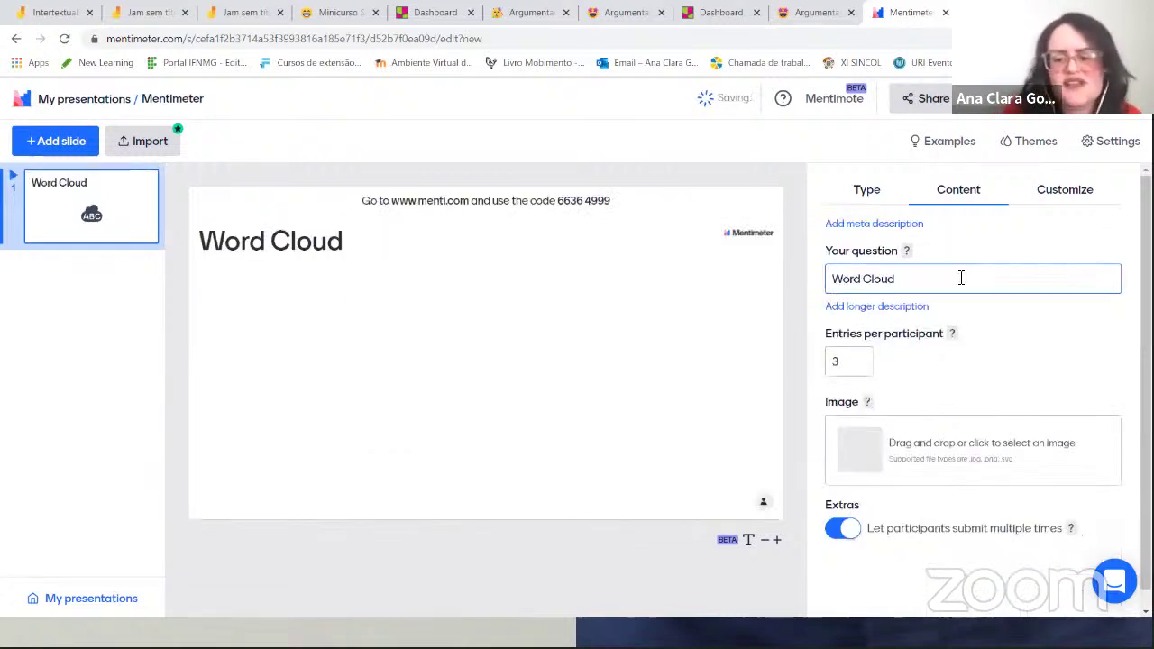
{"action": "left_click", "coordinate": [897, 277]}
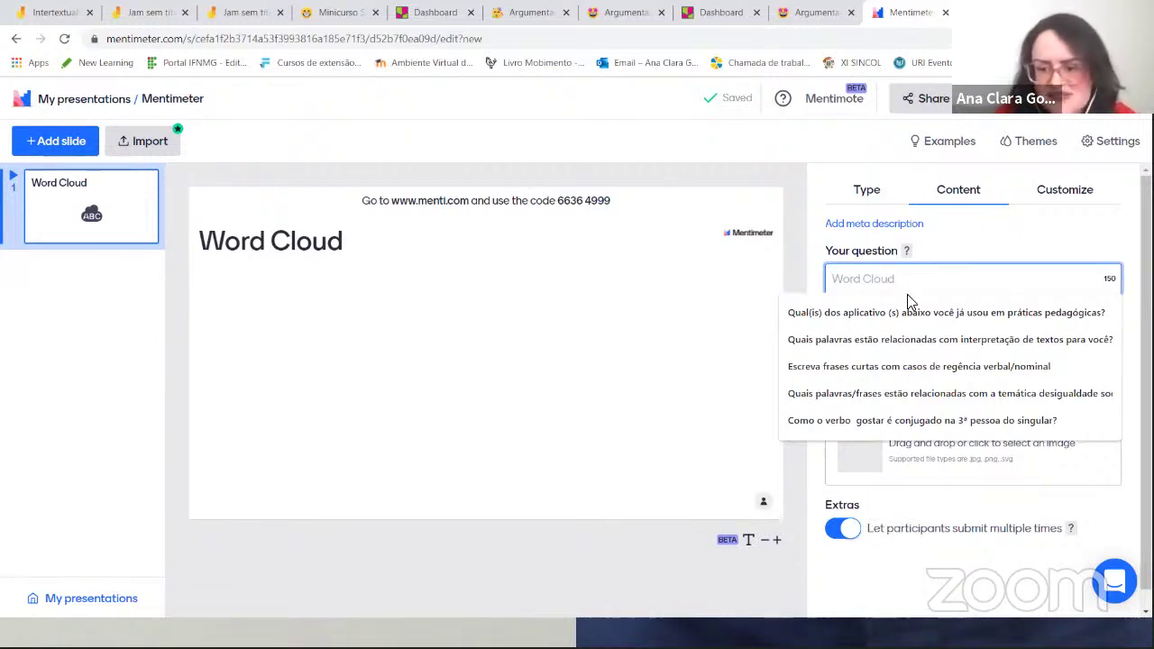
{"action": "left_click", "coordinate": [818, 399]}
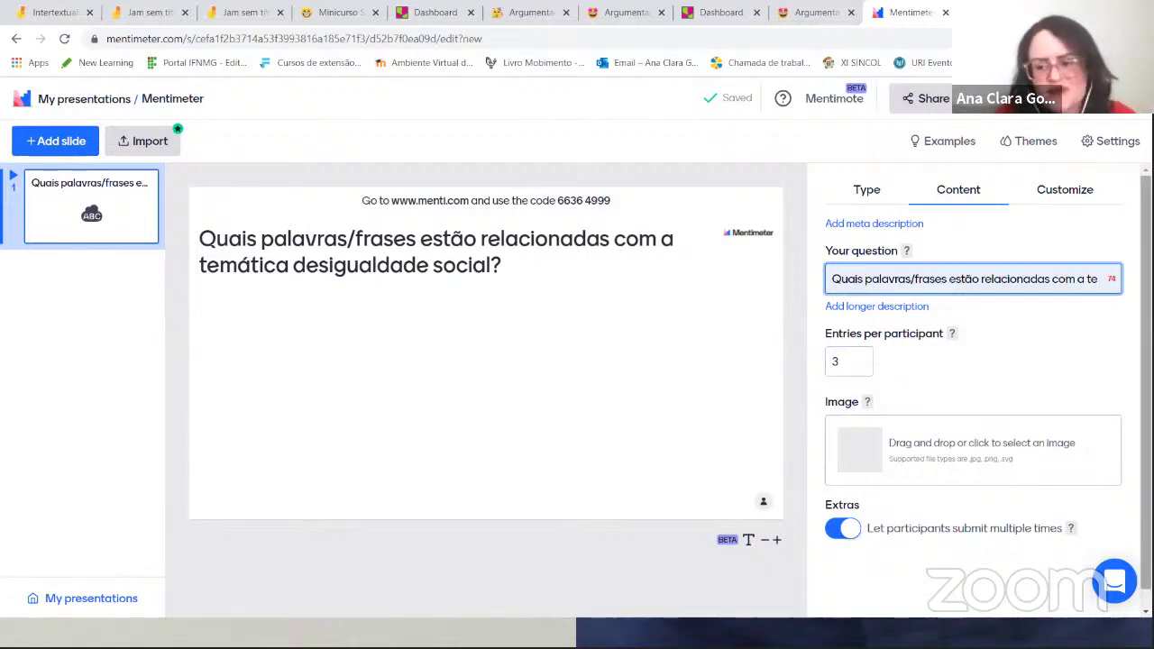
{"action": "scroll", "coordinate": [987, 386], "scroll_direction": "down", "scroll_amount": 1}
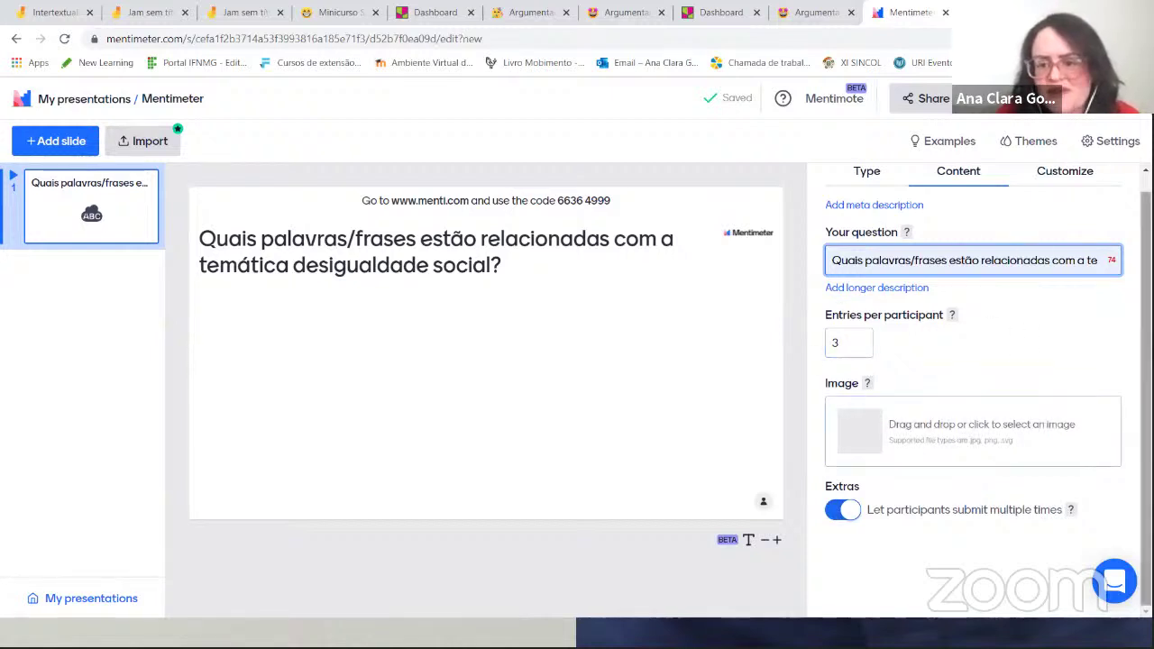
Copy the presentation's voting link from the sharing options and close the dialog
{"action": "left_click", "coordinate": [928, 101]}
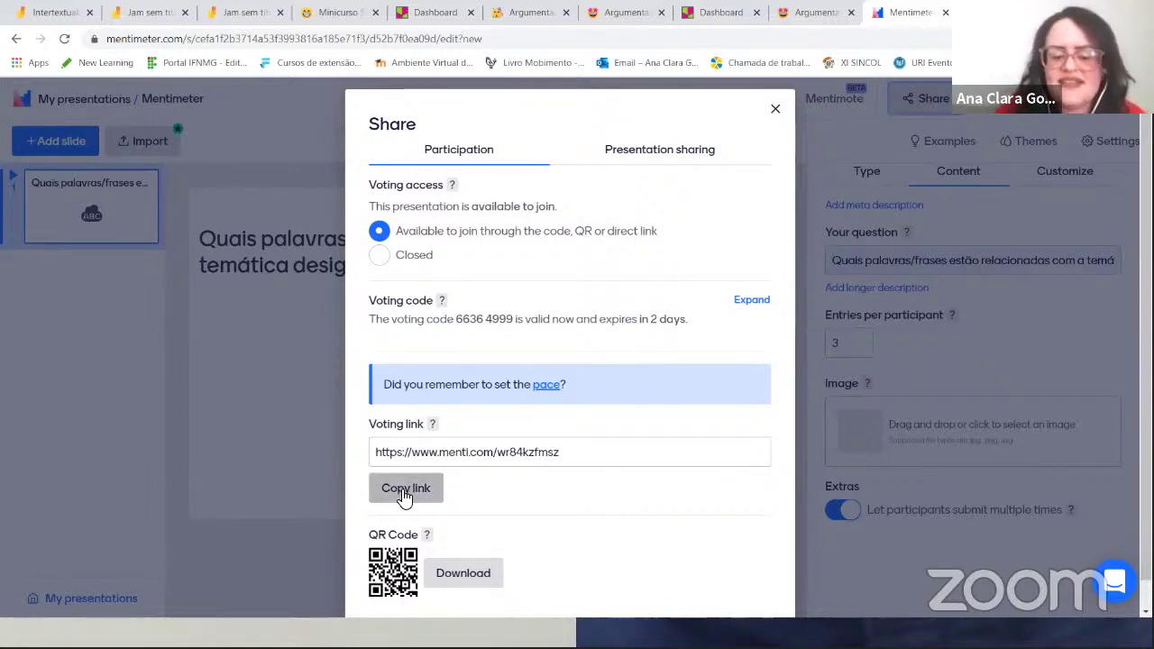
{"action": "left_click", "coordinate": [404, 497]}
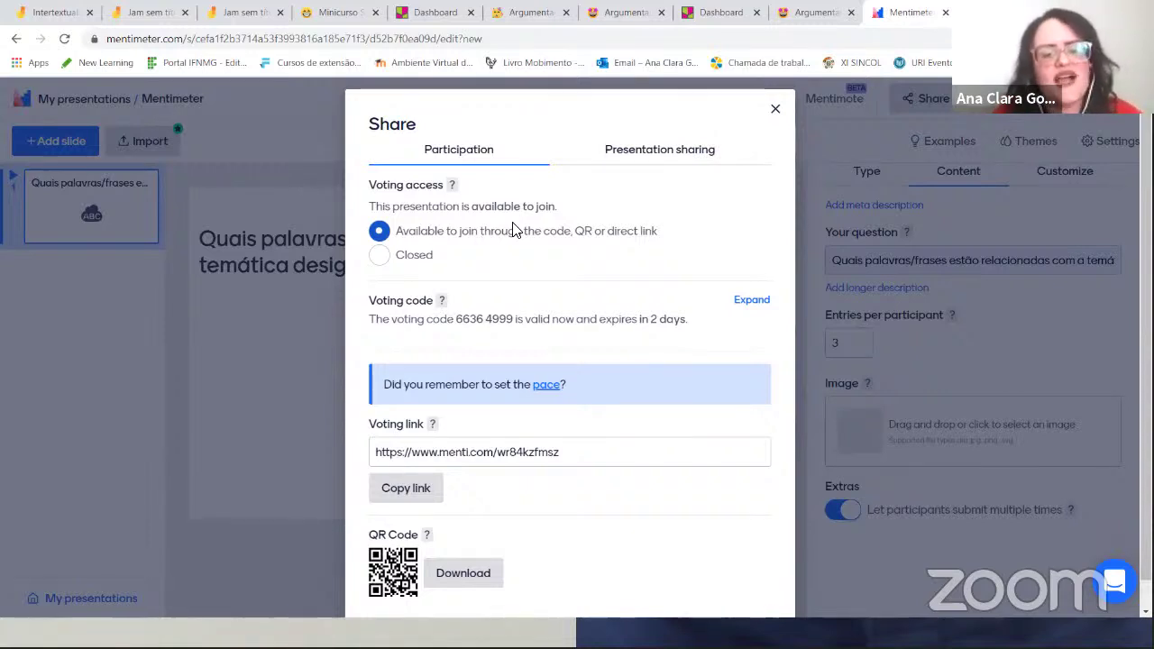
{"action": "left_click", "coordinate": [774, 112]}
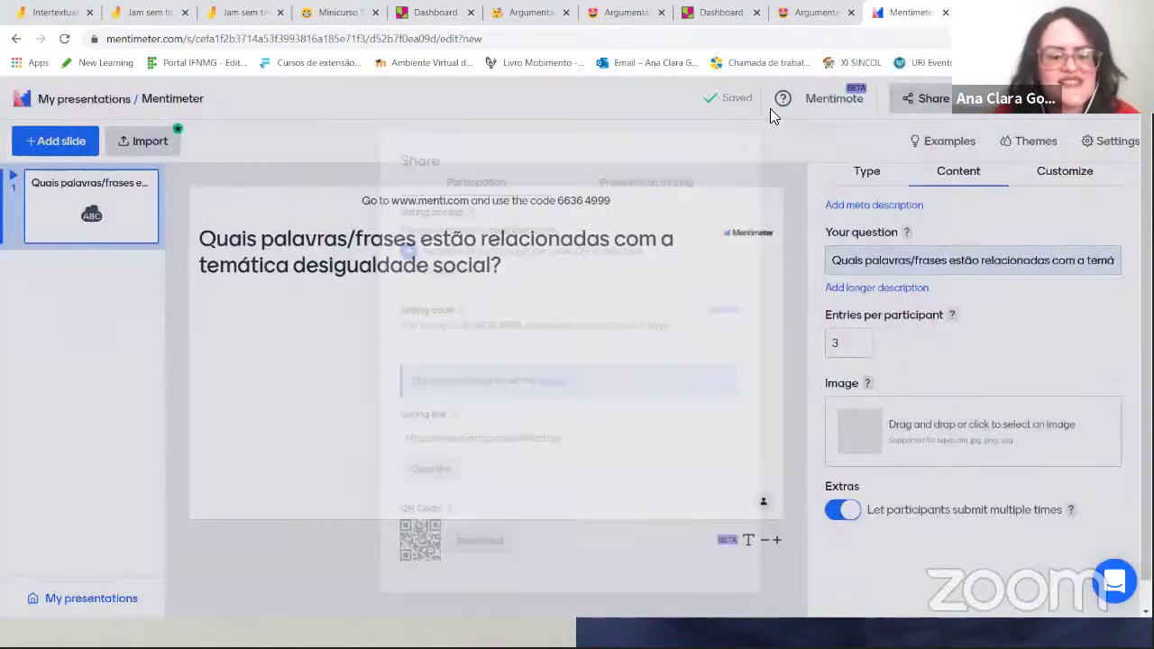
Open the copied voting link in a new browser tab to show the participant view
{"action": "mouse_move", "coordinate": [599, 198]}
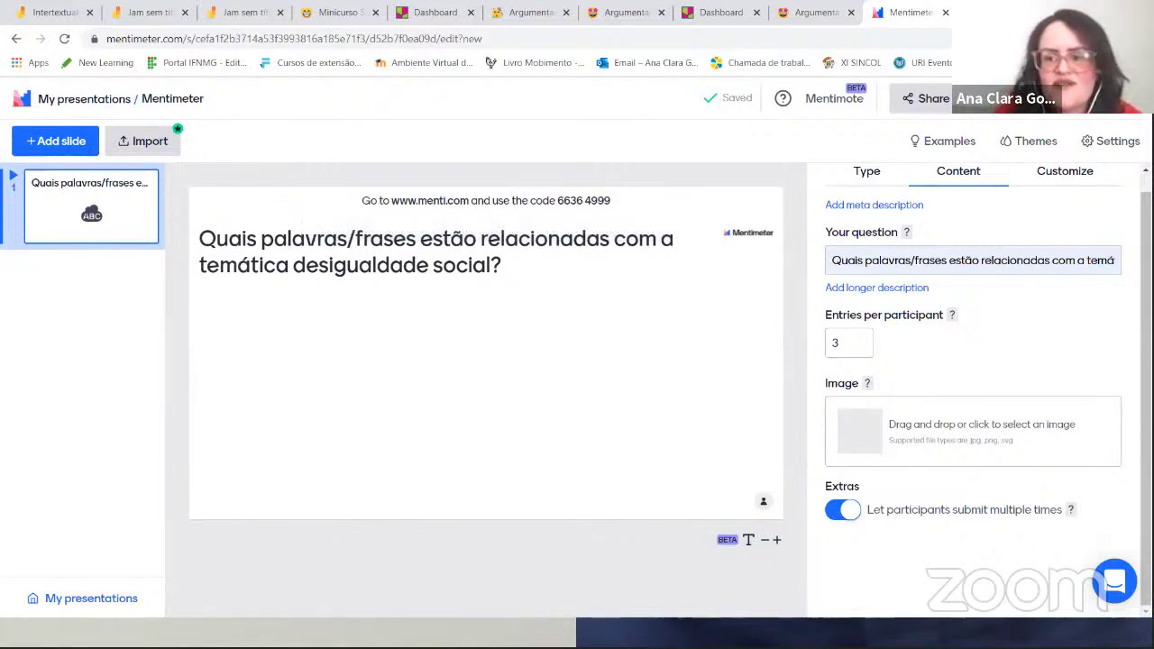
{"action": "key", "text": "ctrl+t"}
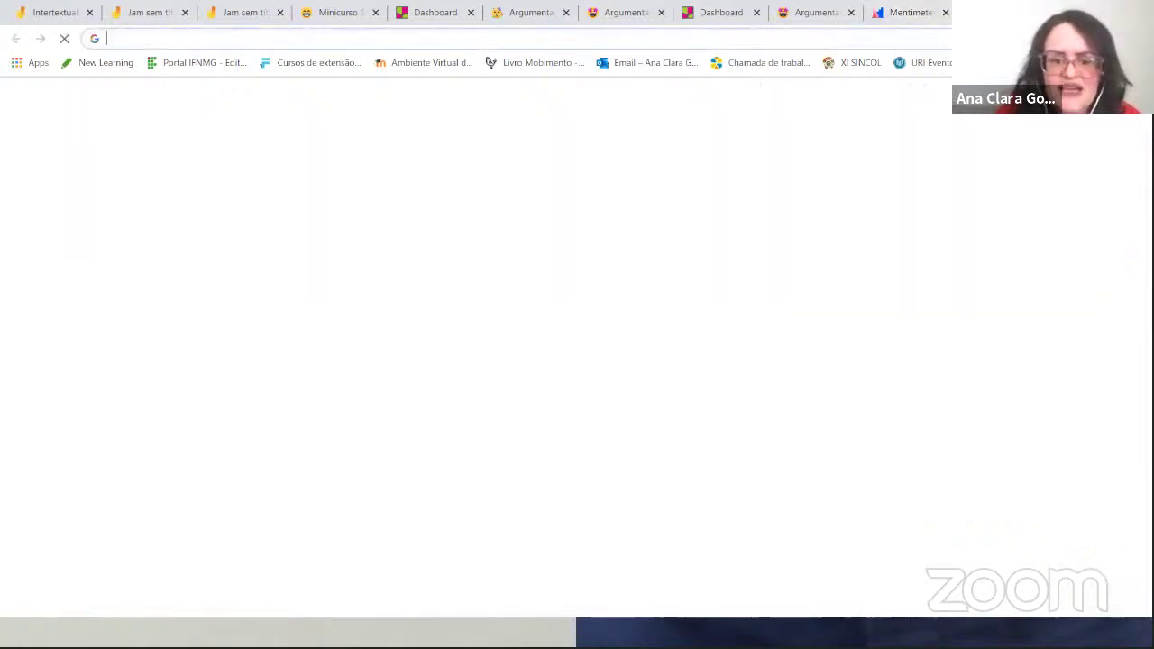
{"action": "left_click", "coordinate": [136, 37]}
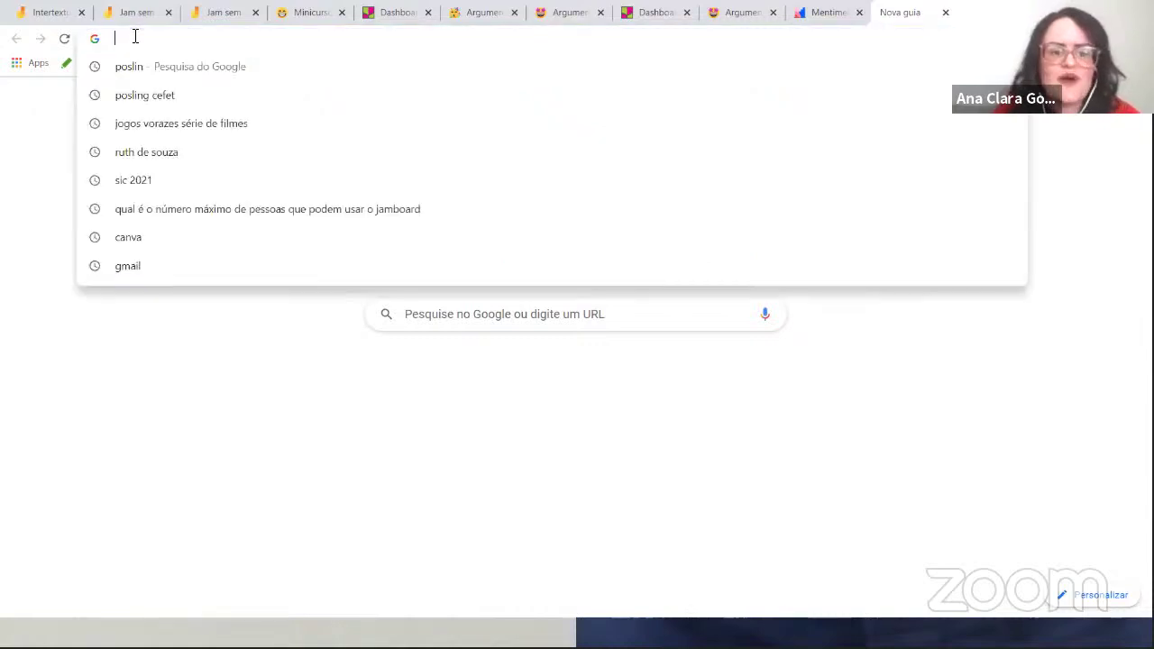
{"action": "key", "text": "ctrl+v"}
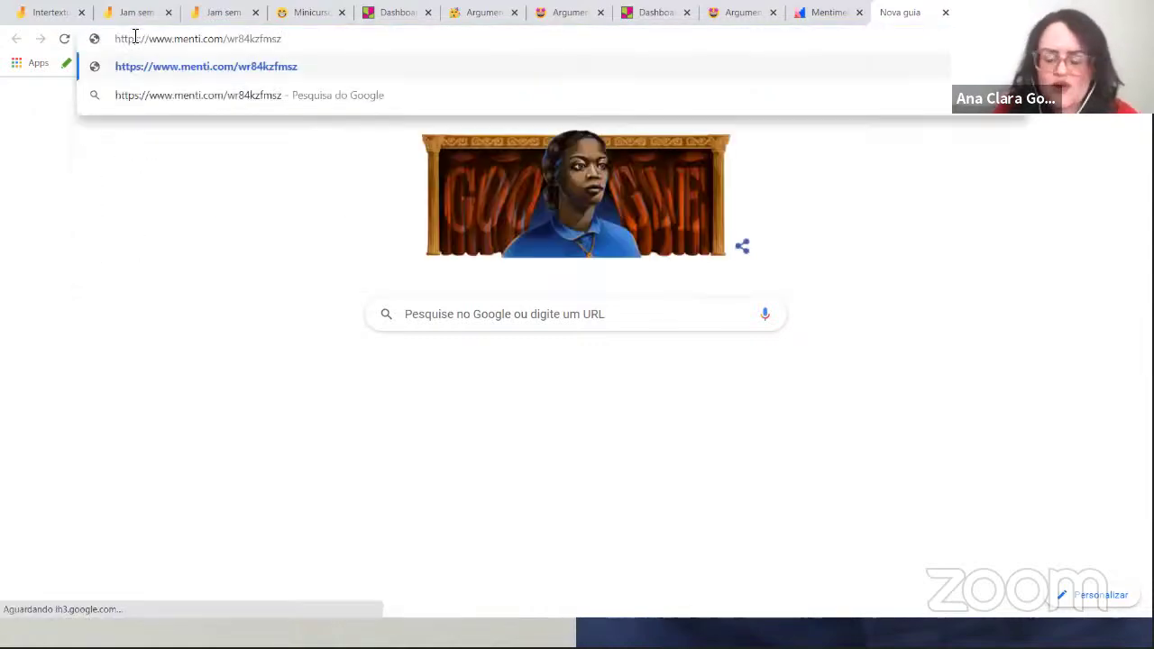
{"action": "key", "text": "Return"}
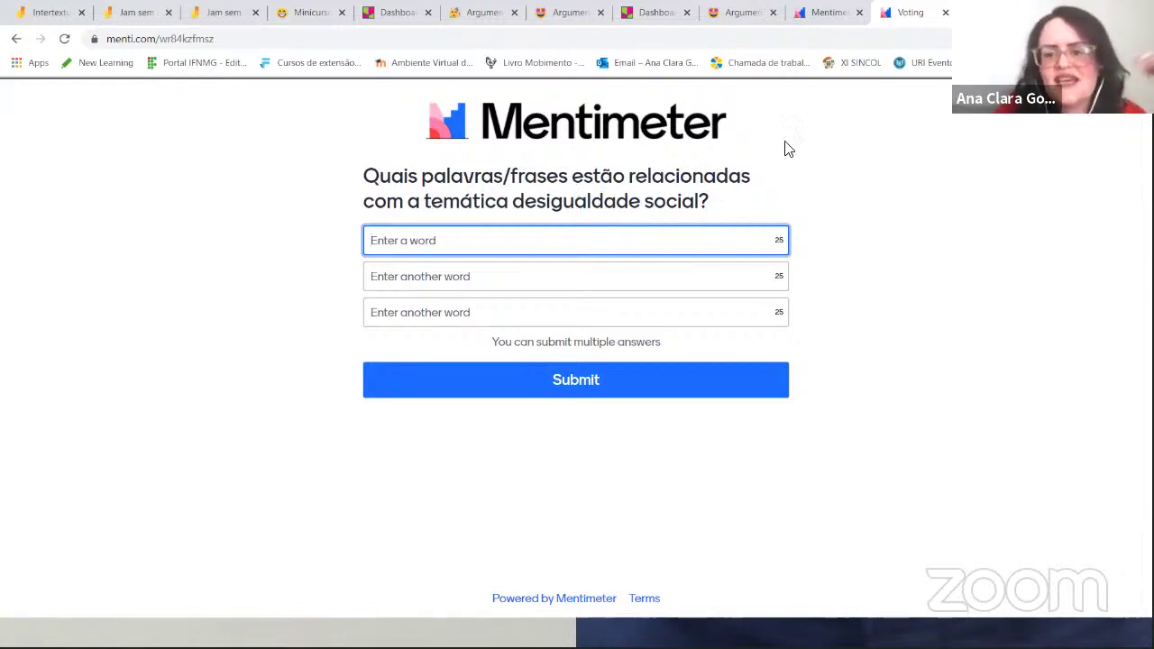
Return to the presentation editor and check the word cloud's entries-per-participant setting
{"action": "left_click", "coordinate": [827, 13]}
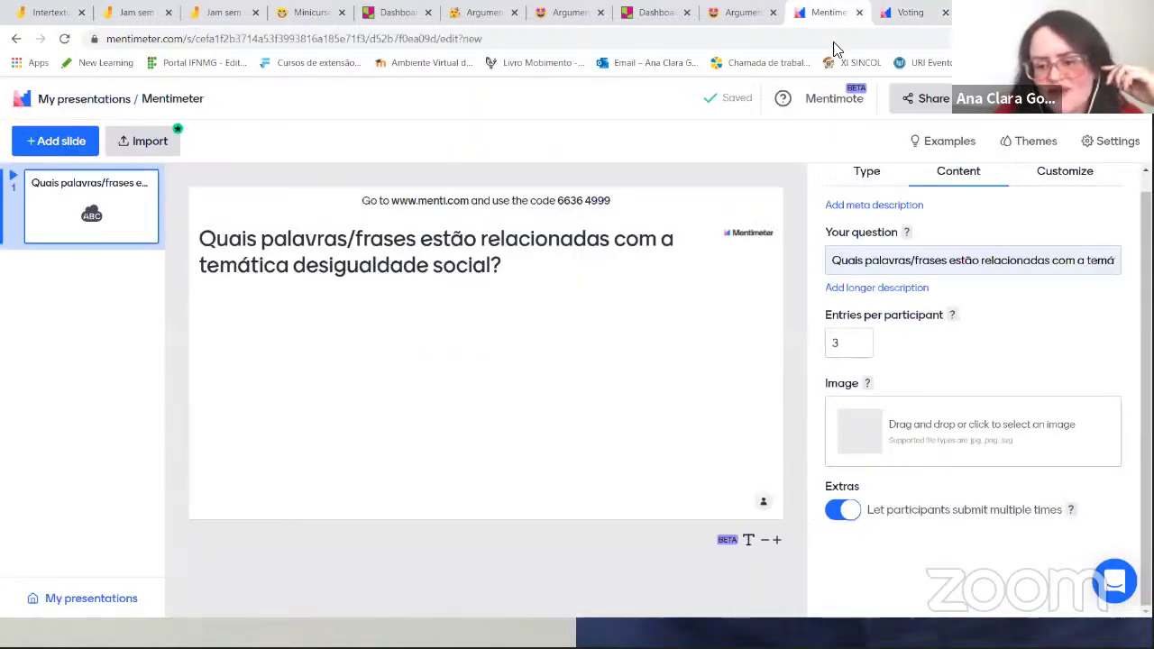
{"action": "left_click", "coordinate": [848, 345]}
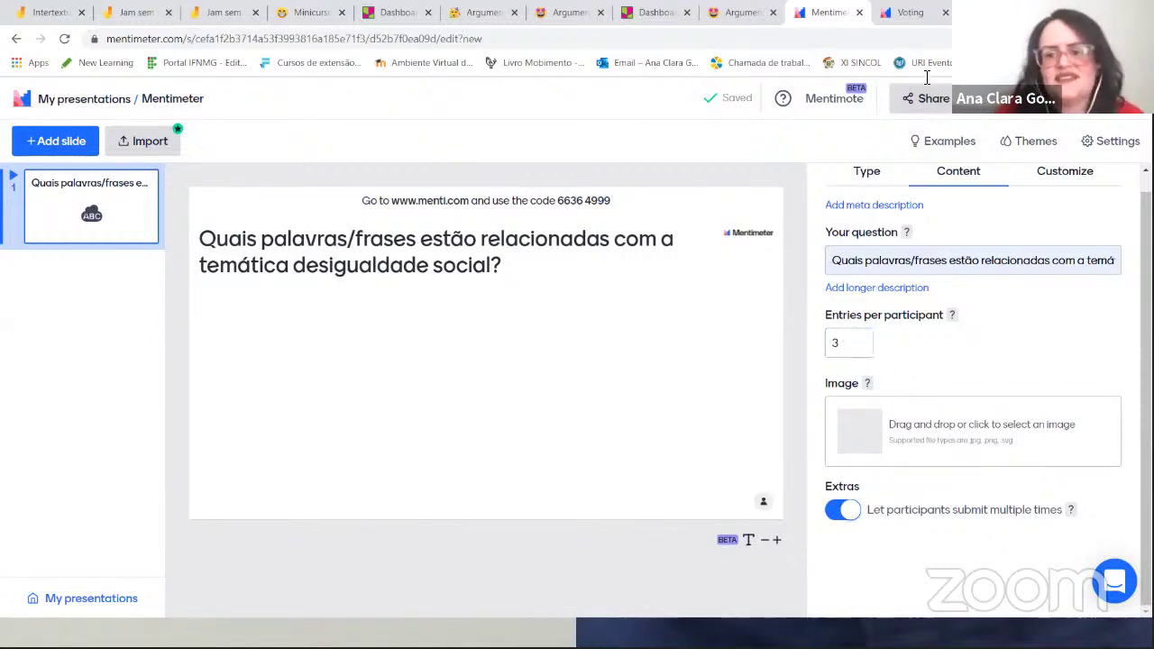
Submit "pobreza" and "classes sociais" as answers to the word-cloud question in the participant view
{"action": "left_click", "coordinate": [910, 12]}
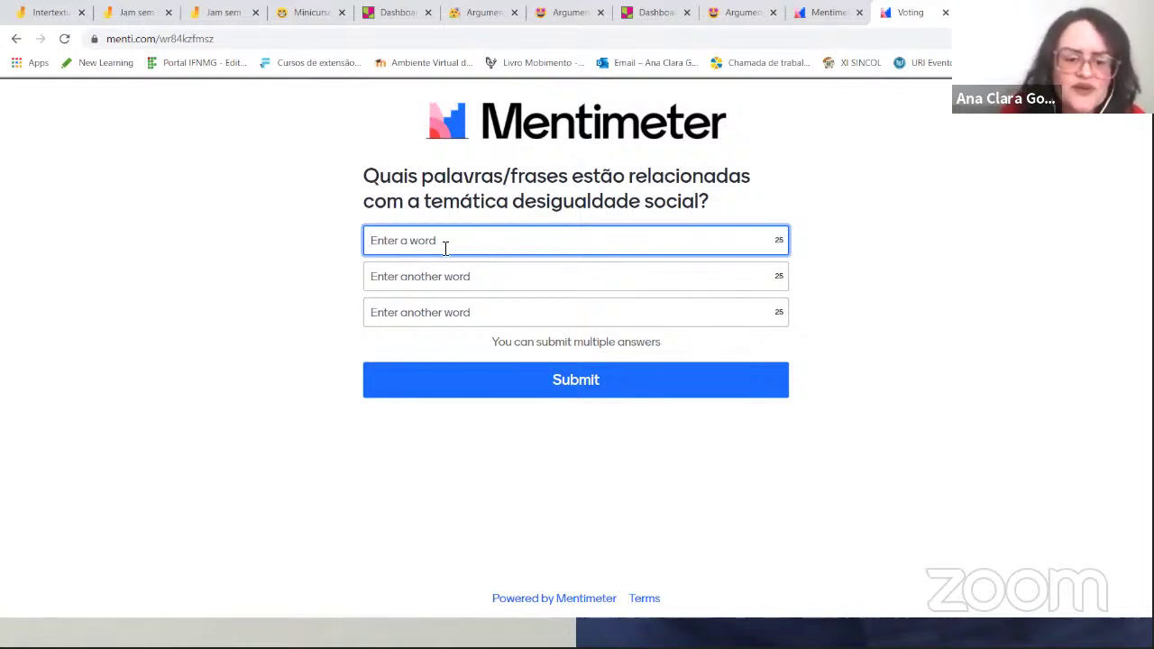
{"action": "type", "text": "pobreza"}
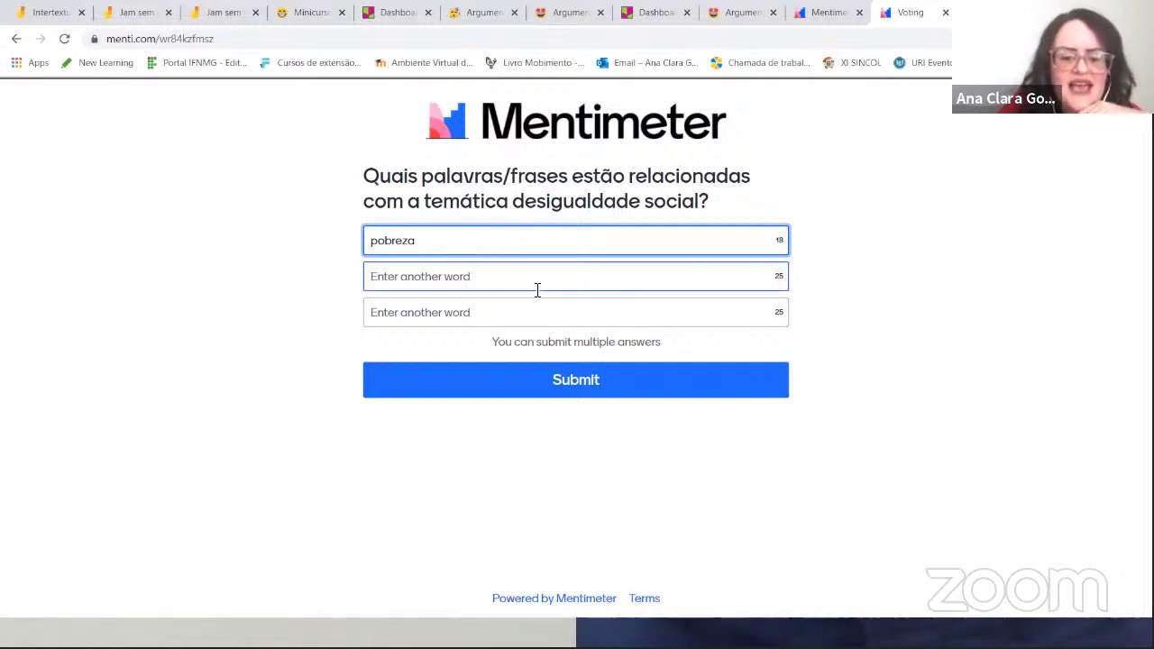
{"action": "left_click", "coordinate": [403, 283]}
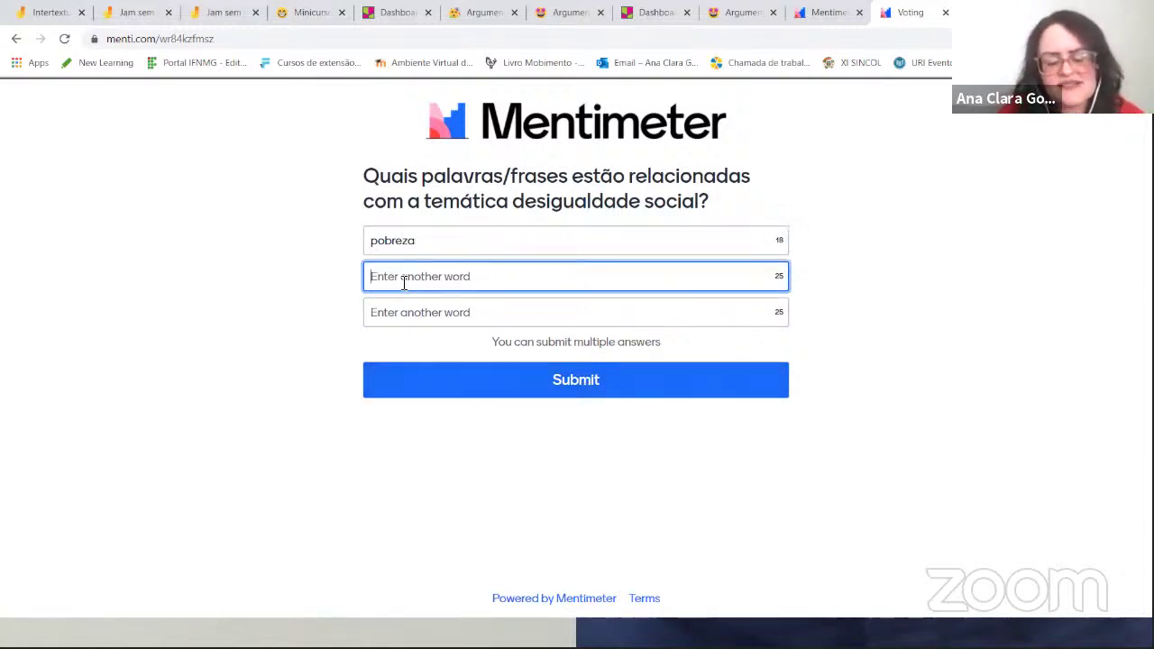
{"action": "type", "text": "classes sociais"}
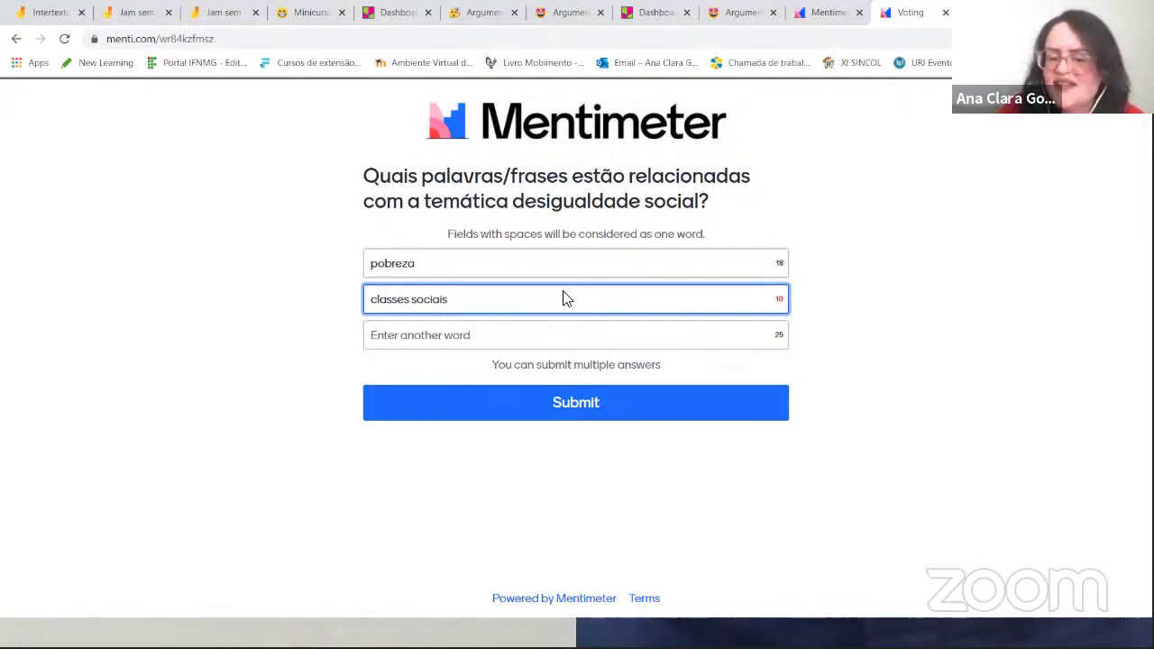
{"action": "left_click", "coordinate": [570, 408]}
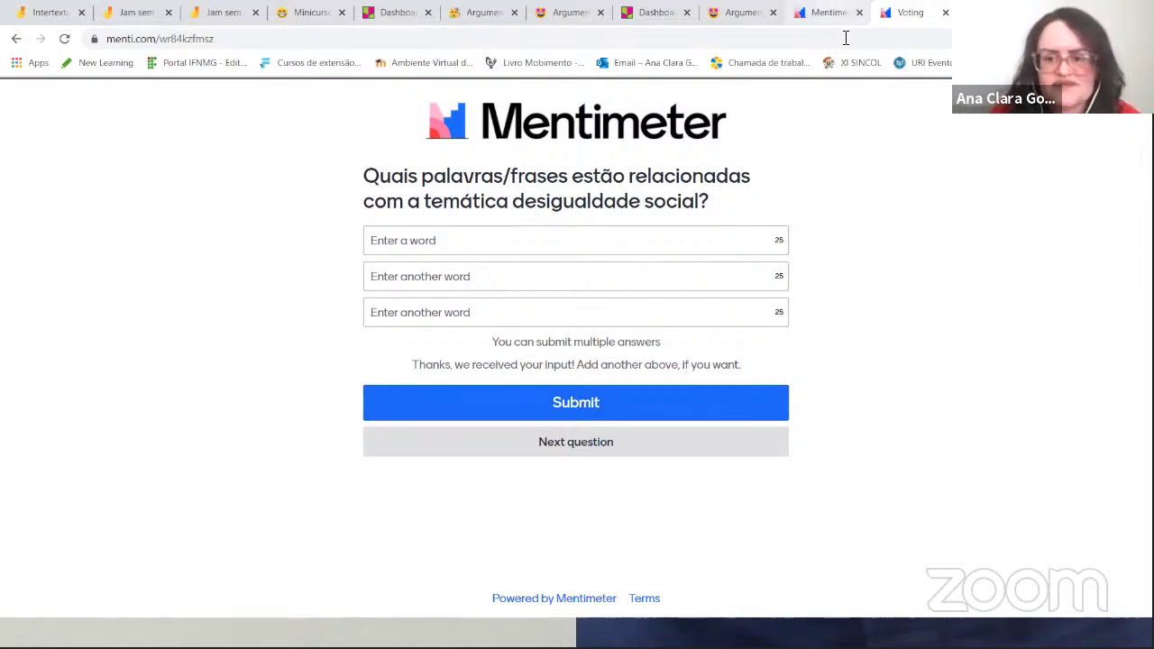
Return to the presentation editor, view the word cloud's answers and reset the results for this slide only
{"action": "left_click", "coordinate": [827, 12]}
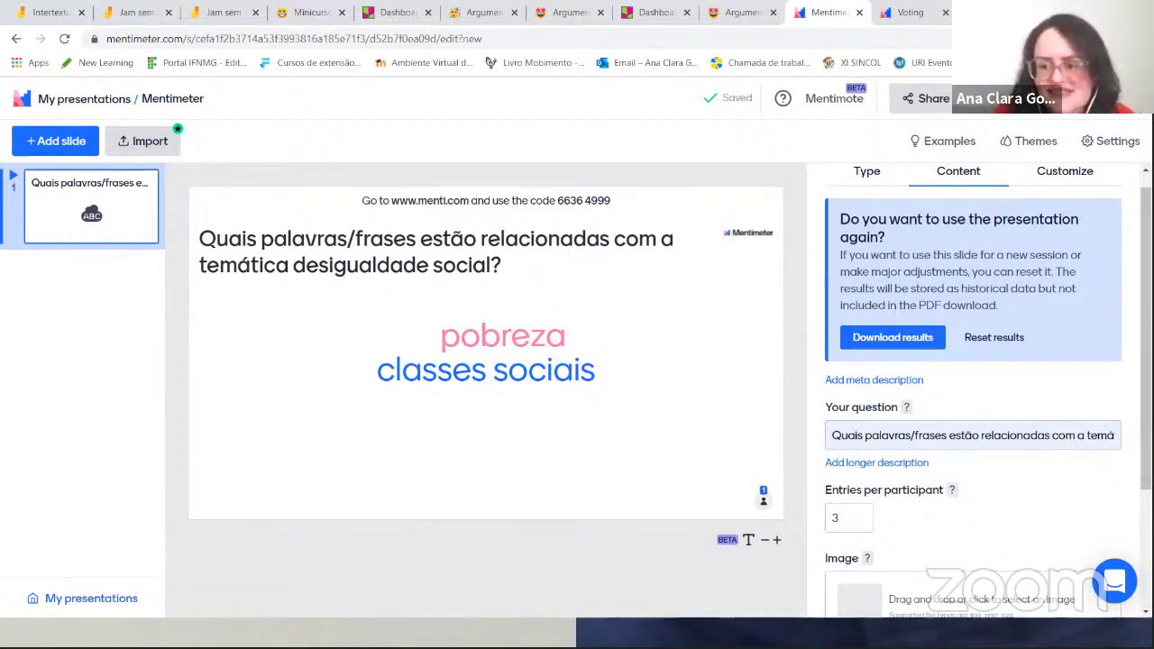
{"action": "scroll", "coordinate": [973, 388], "scroll_direction": "up", "scroll_amount": 1}
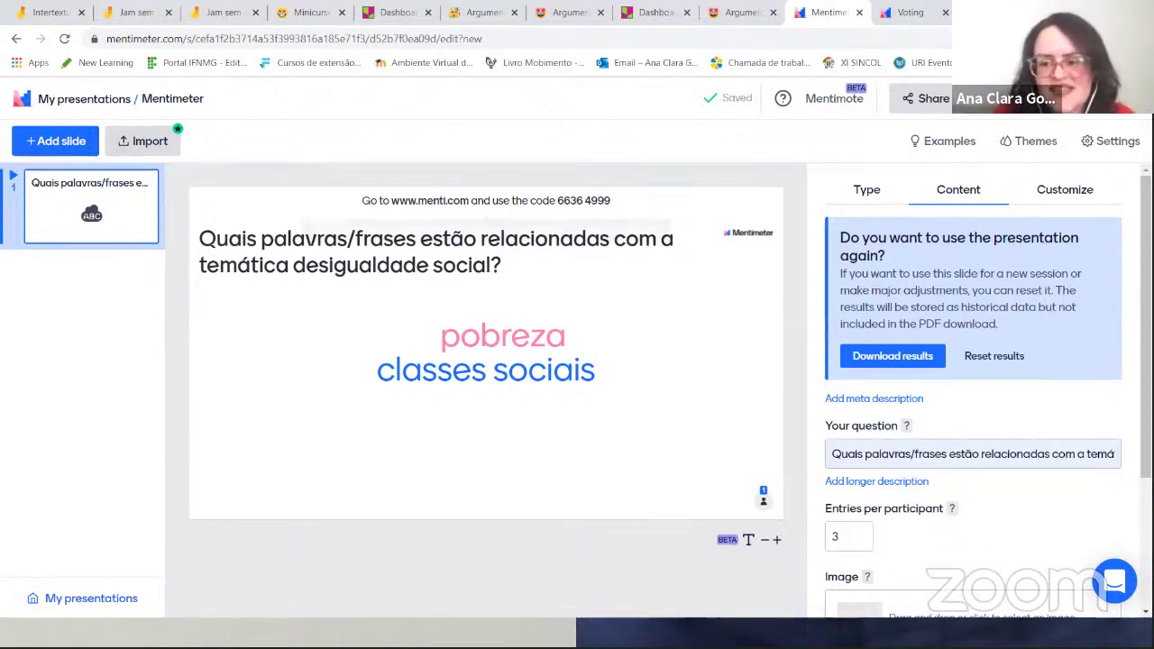
{"action": "left_click", "coordinate": [901, 193]}
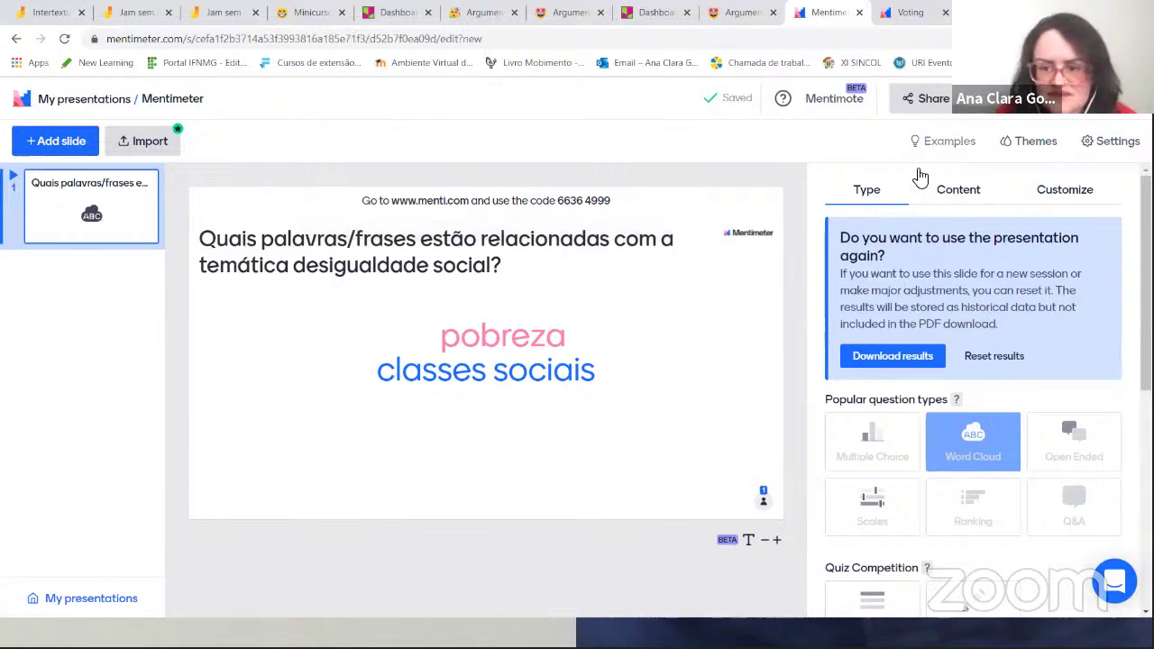
{"action": "left_click", "coordinate": [988, 362]}
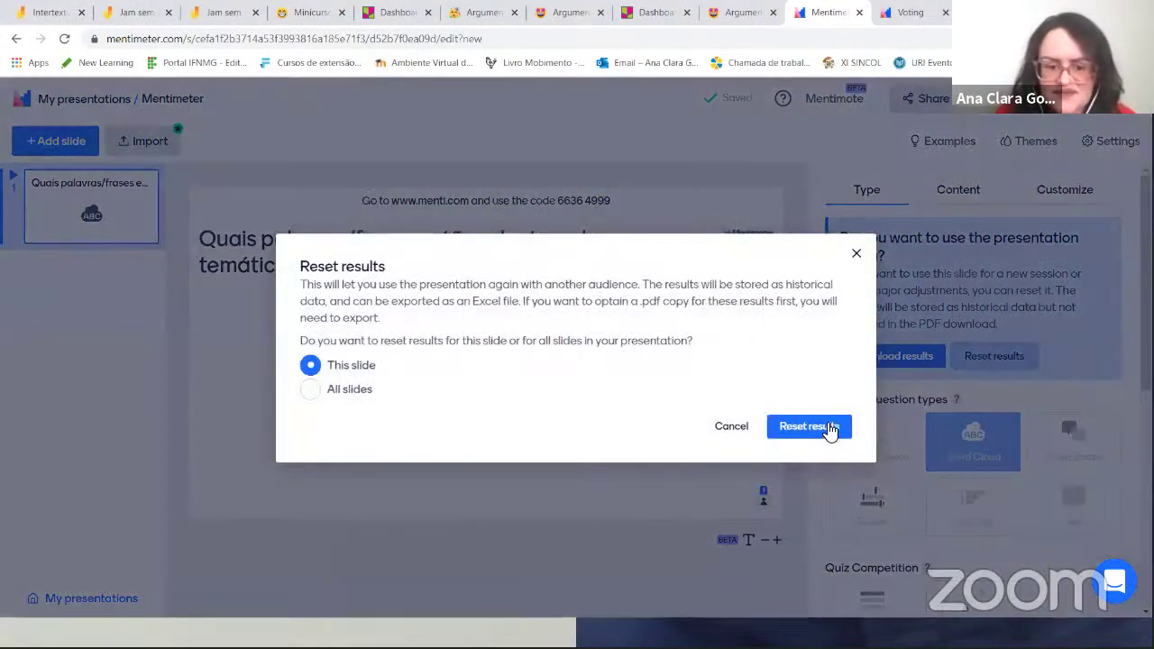
{"action": "left_click", "coordinate": [829, 427]}
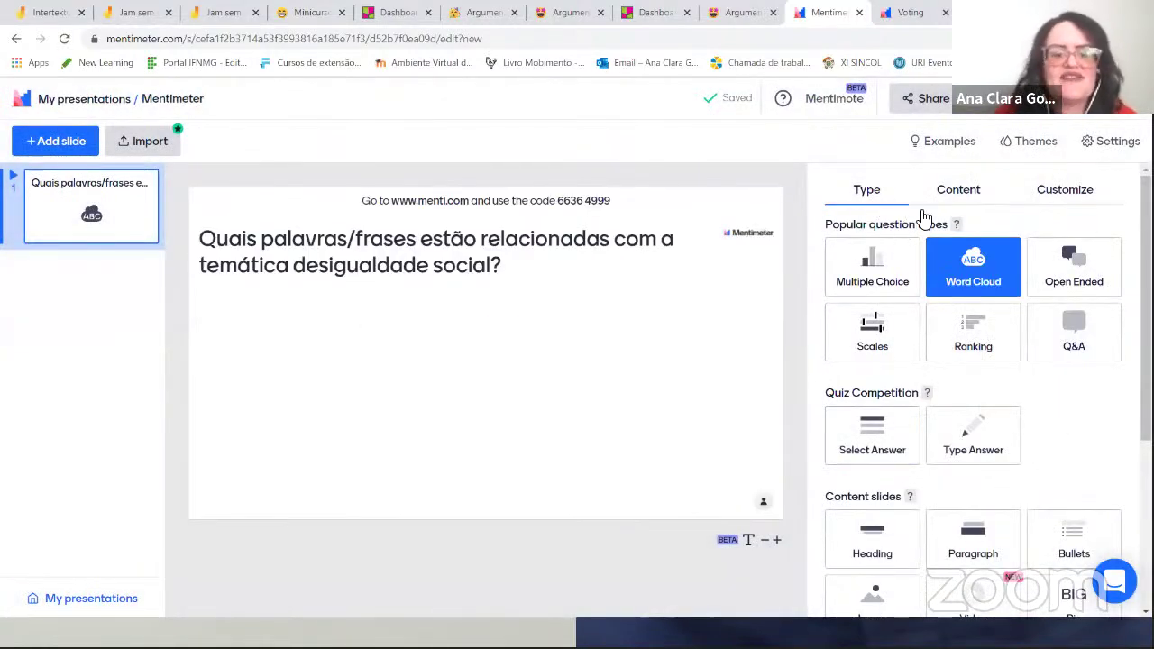
Reselect the Word Cloud type to review its content settings, and copy the voting link from the sharing options again
{"action": "left_click", "coordinate": [992, 283]}
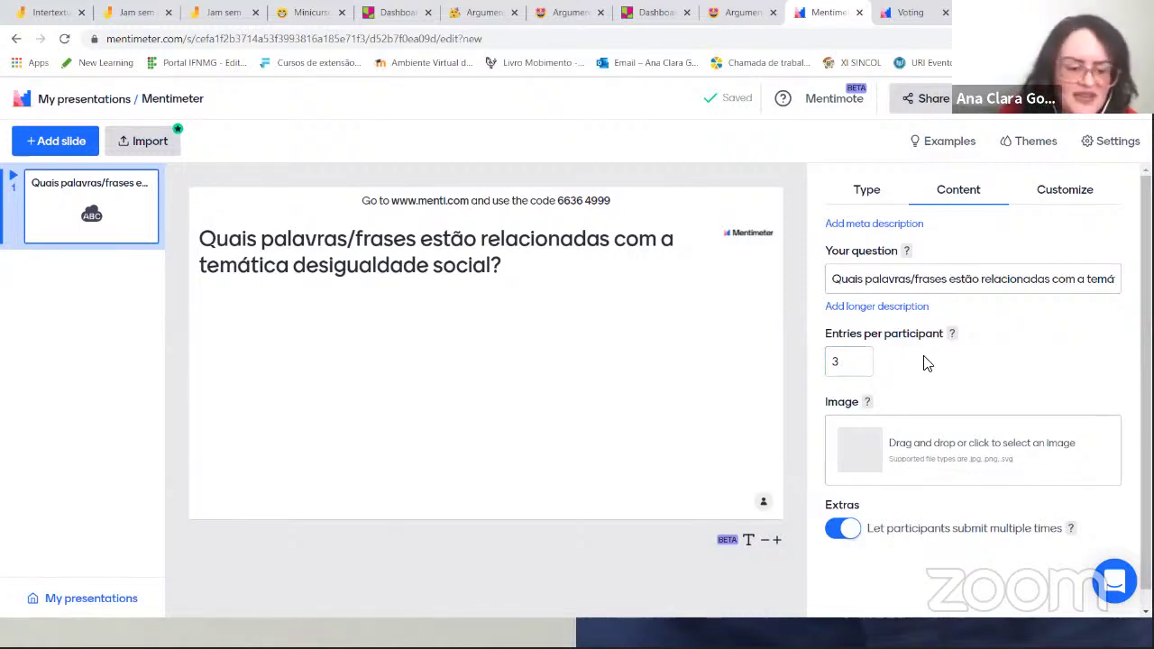
{"action": "scroll", "coordinate": [982, 388], "scroll_direction": "down", "scroll_amount": 1}
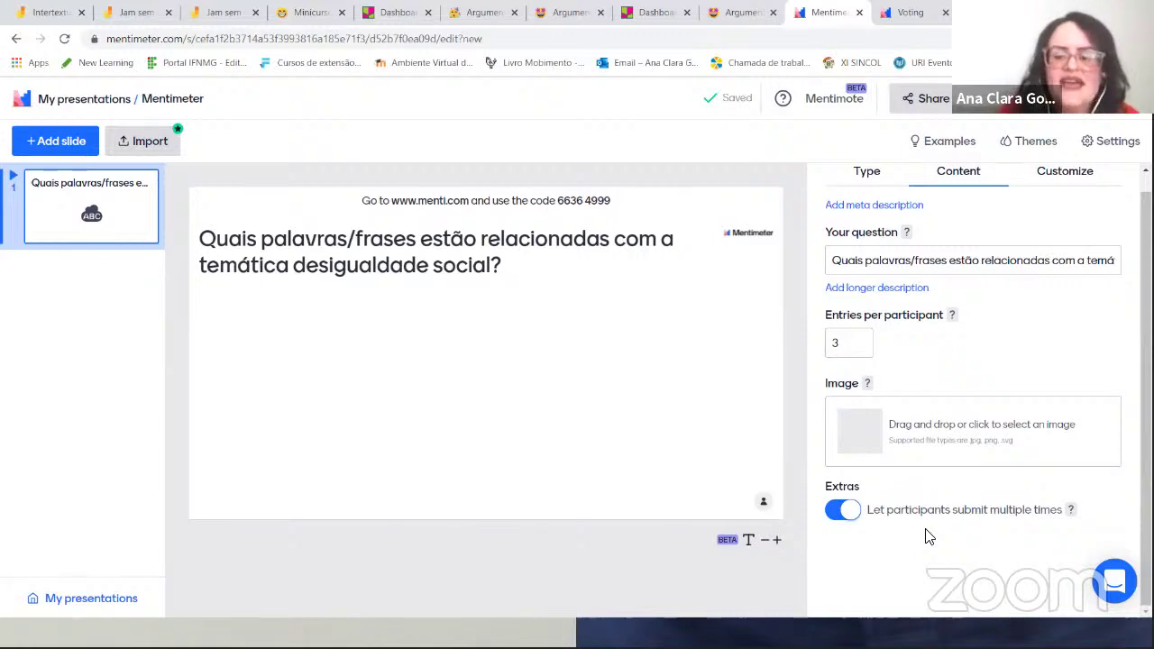
{"action": "left_click", "coordinate": [940, 97]}
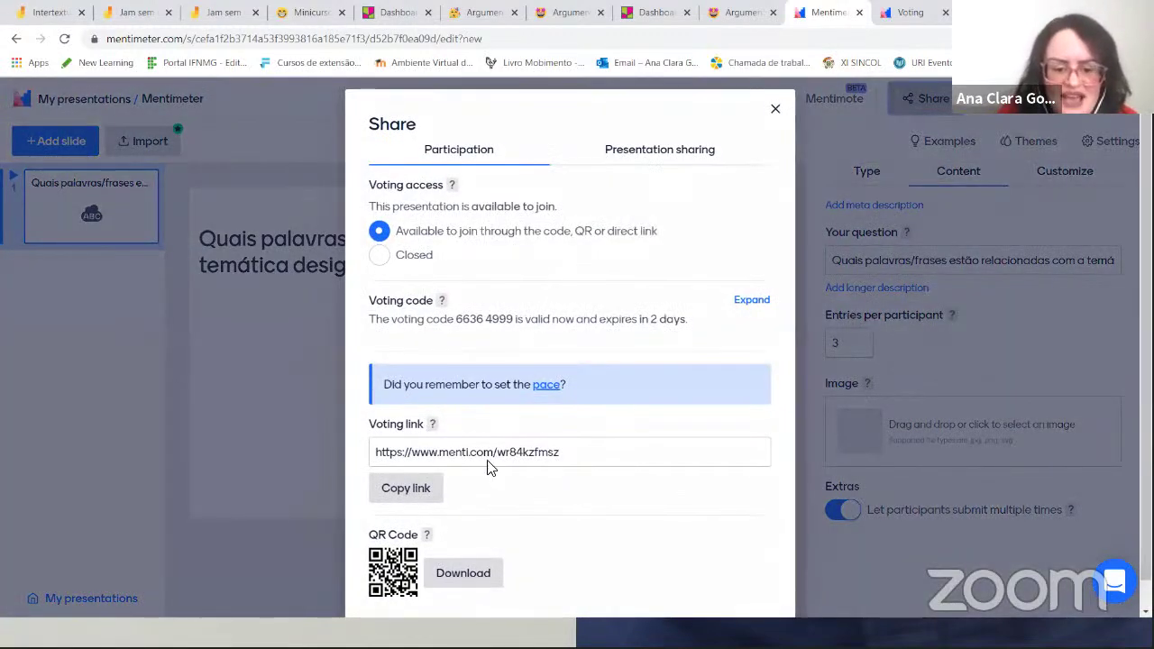
{"action": "left_click", "coordinate": [410, 487]}
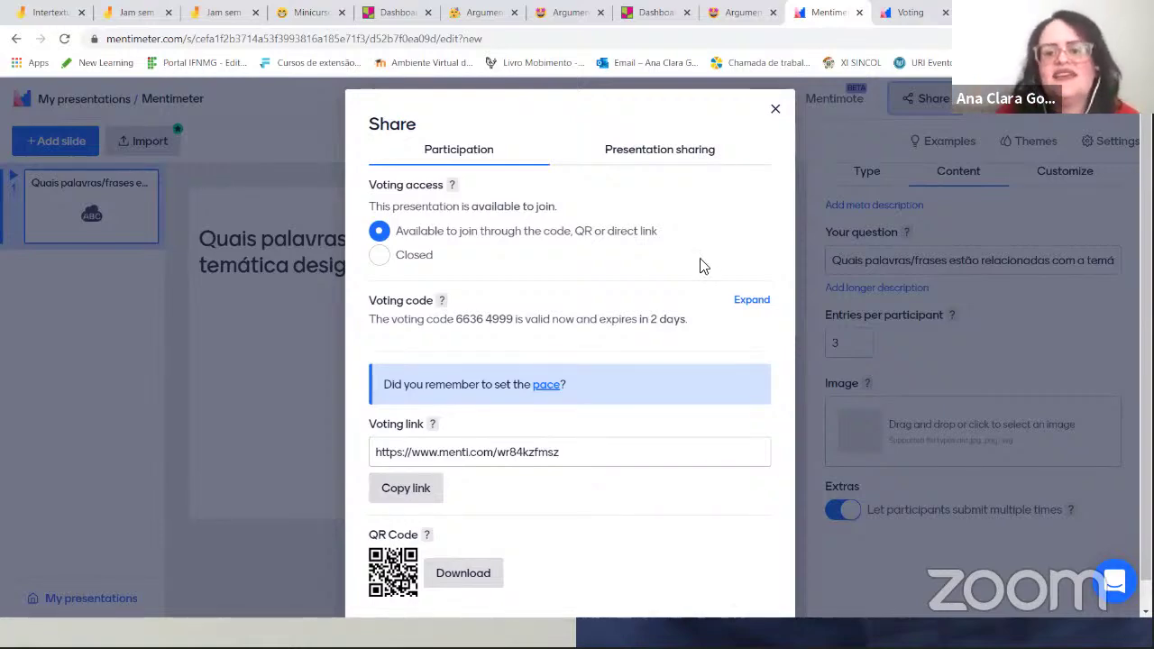
{"action": "left_click", "coordinate": [777, 111]}
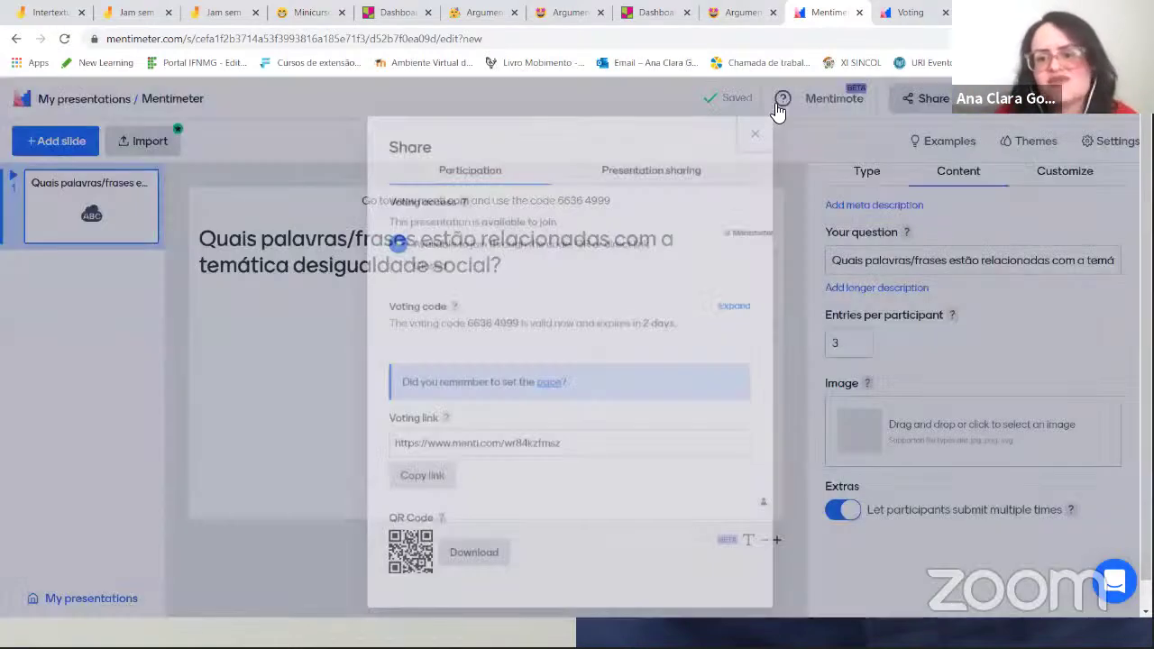
Revisit the participant view, and show the word-cloud slide as a full-screen presentation from the editor before leaving that mode
{"action": "key", "text": "ctrl+Tab"}
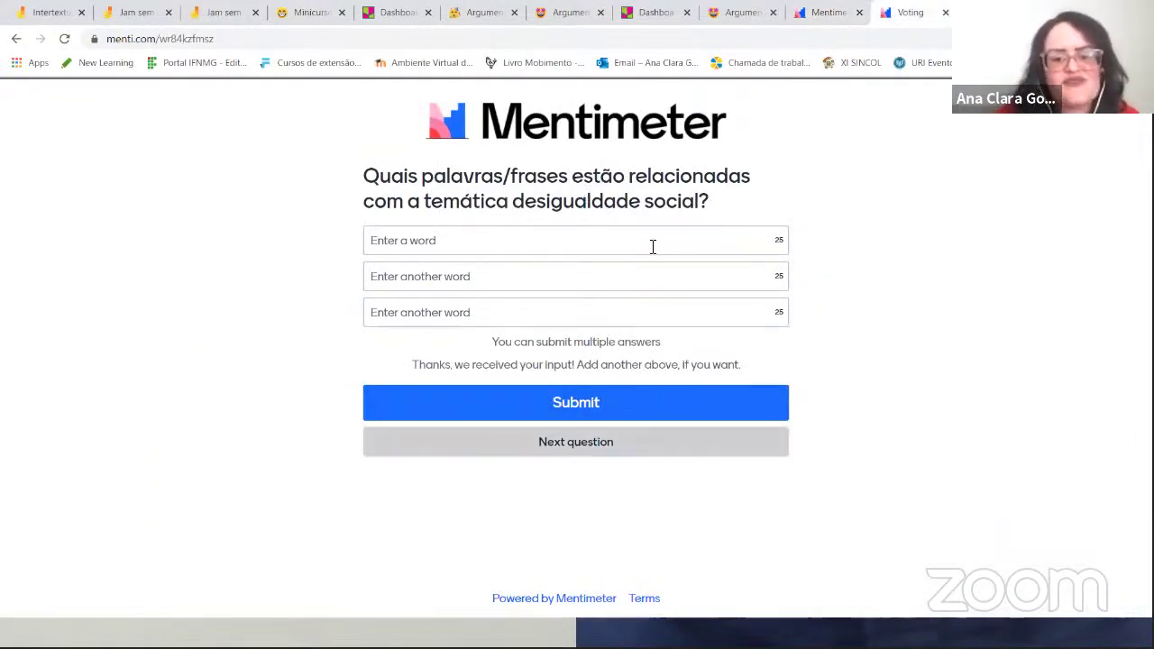
{"action": "left_click", "coordinate": [806, 13]}
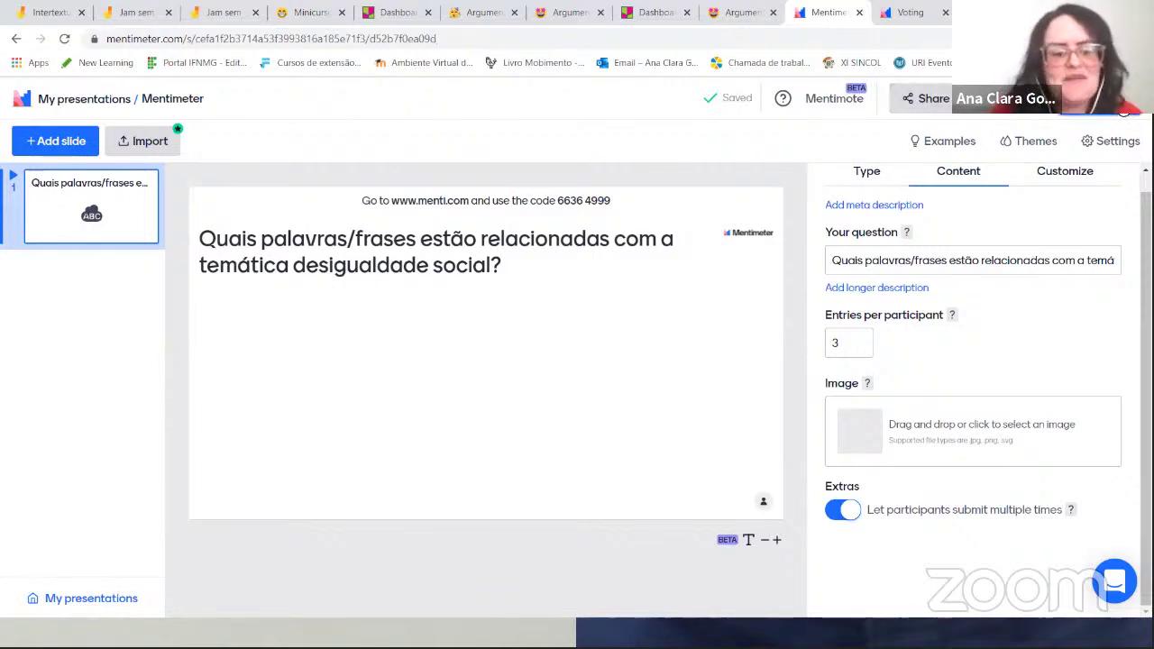
{"action": "left_click", "coordinate": [1027, 98]}
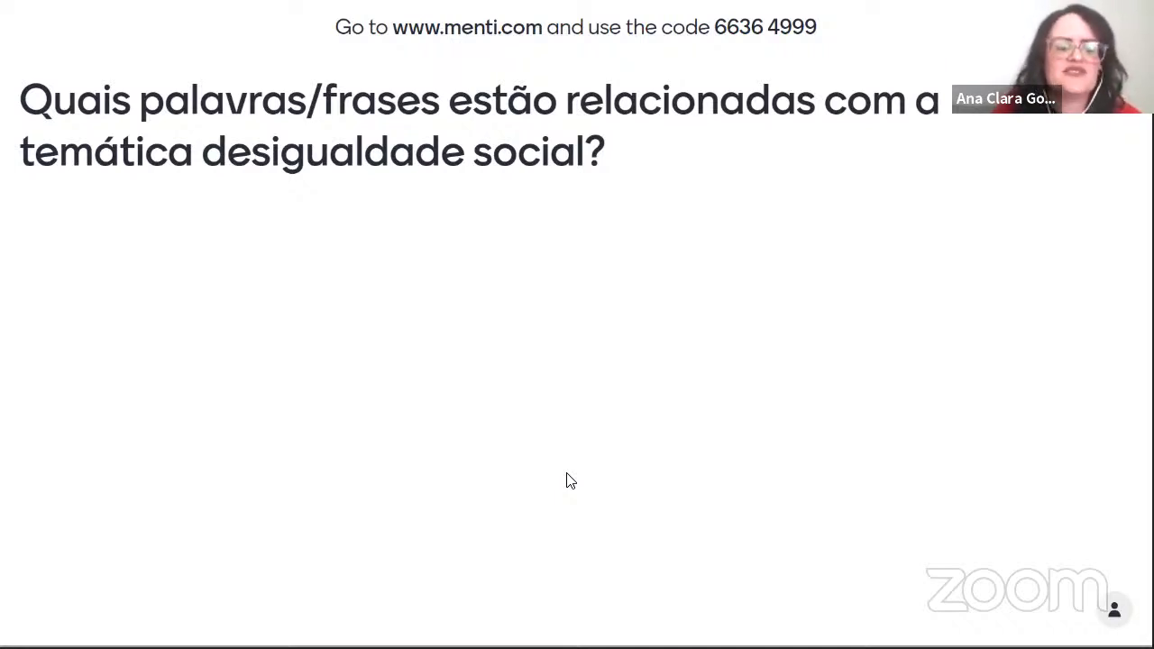
{"action": "key", "text": "Escape"}
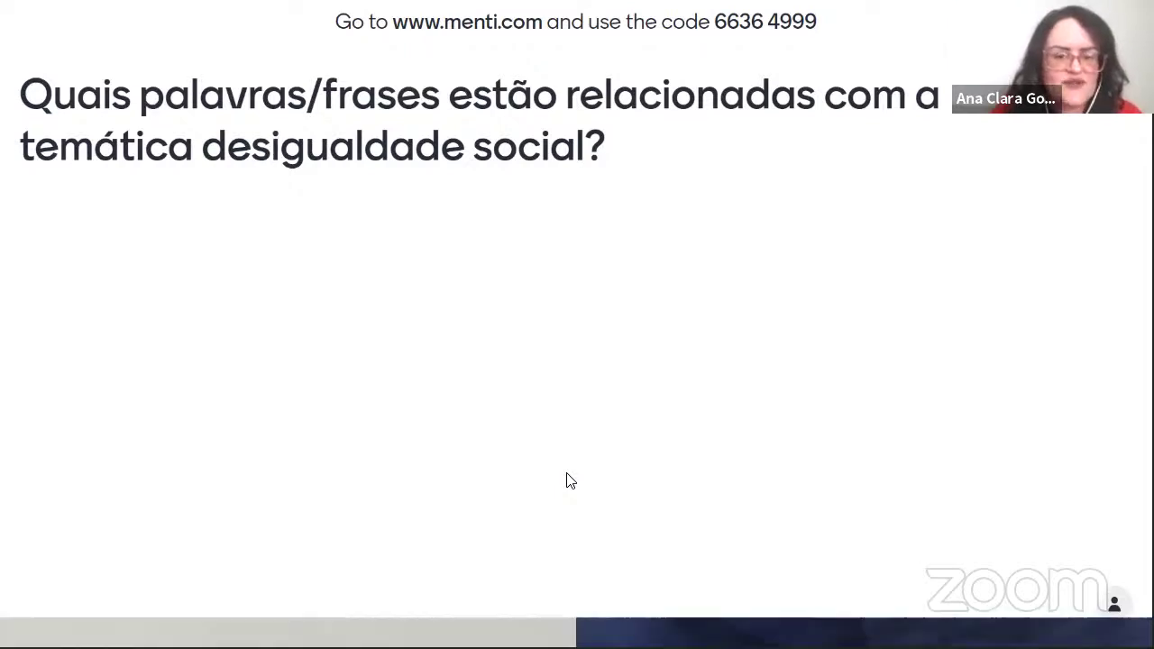
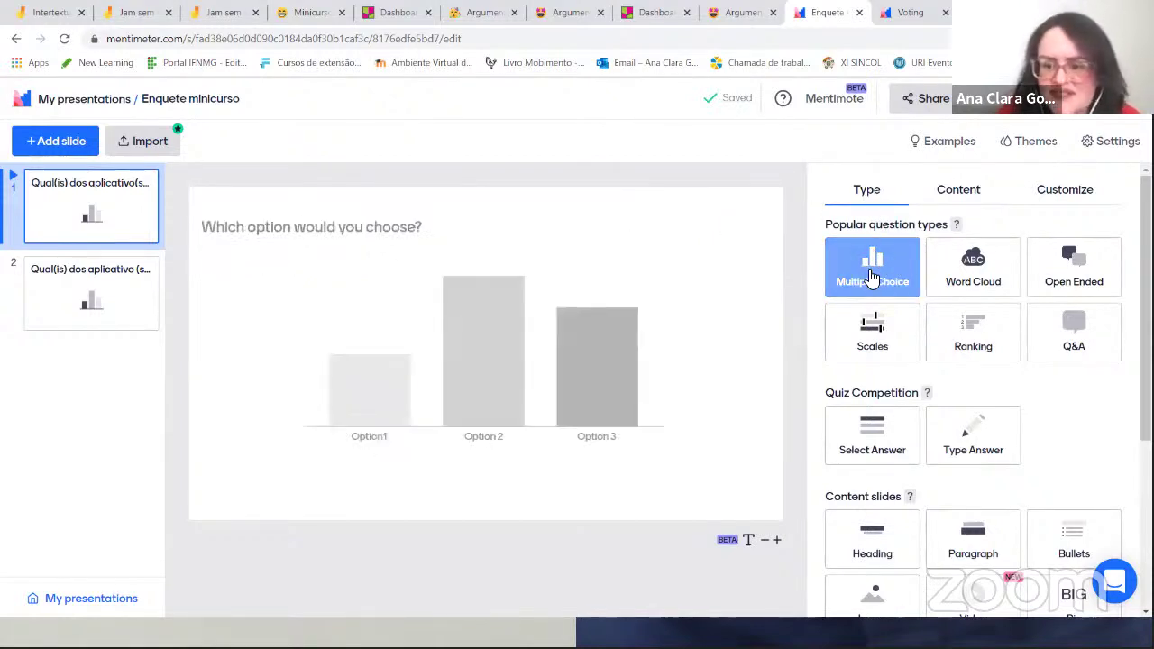
Reselect Multiple Choice for the first slide of "Enquete minicurso" and review its question and the Padlet, Jamboard, Mentimeter and Nenhum options
{"action": "left_click", "coordinate": [870, 276]}
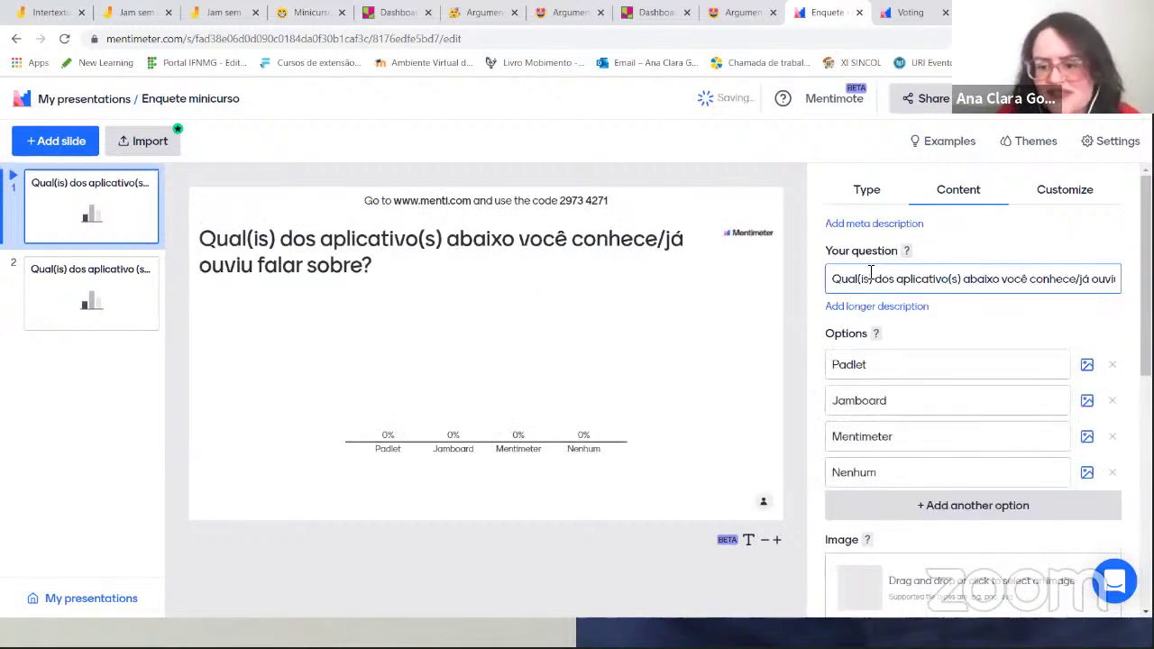
{"action": "scroll", "coordinate": [1126, 312], "scroll_direction": "down", "scroll_amount": 2}
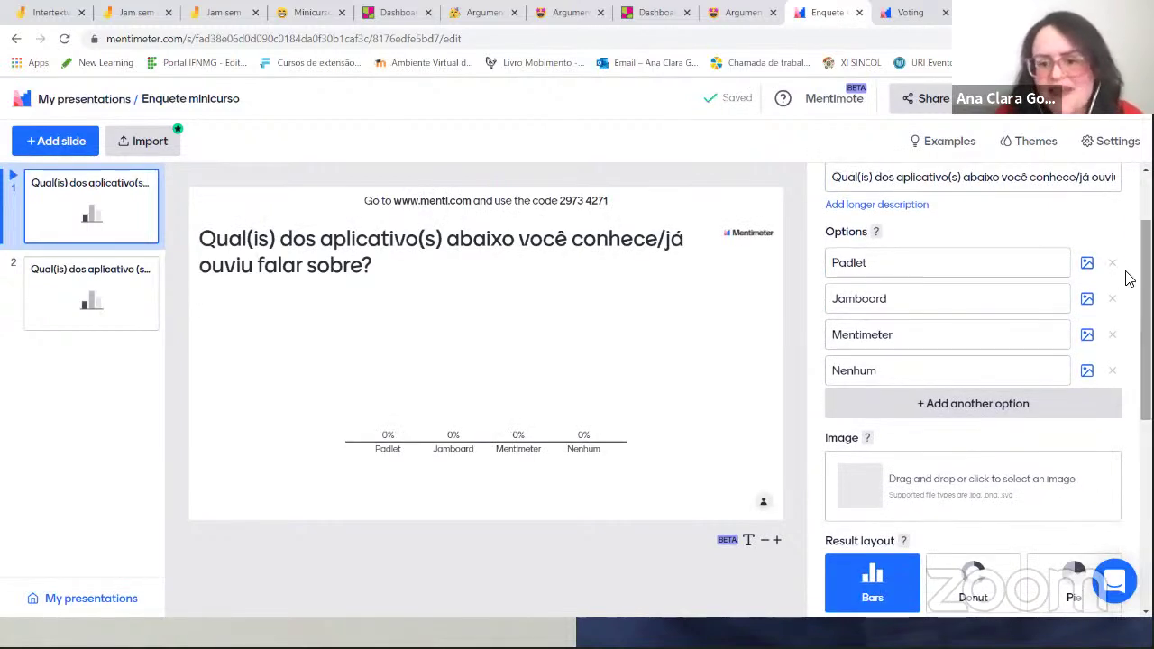
{"action": "scroll", "coordinate": [958, 257], "scroll_direction": "up", "scroll_amount": 2}
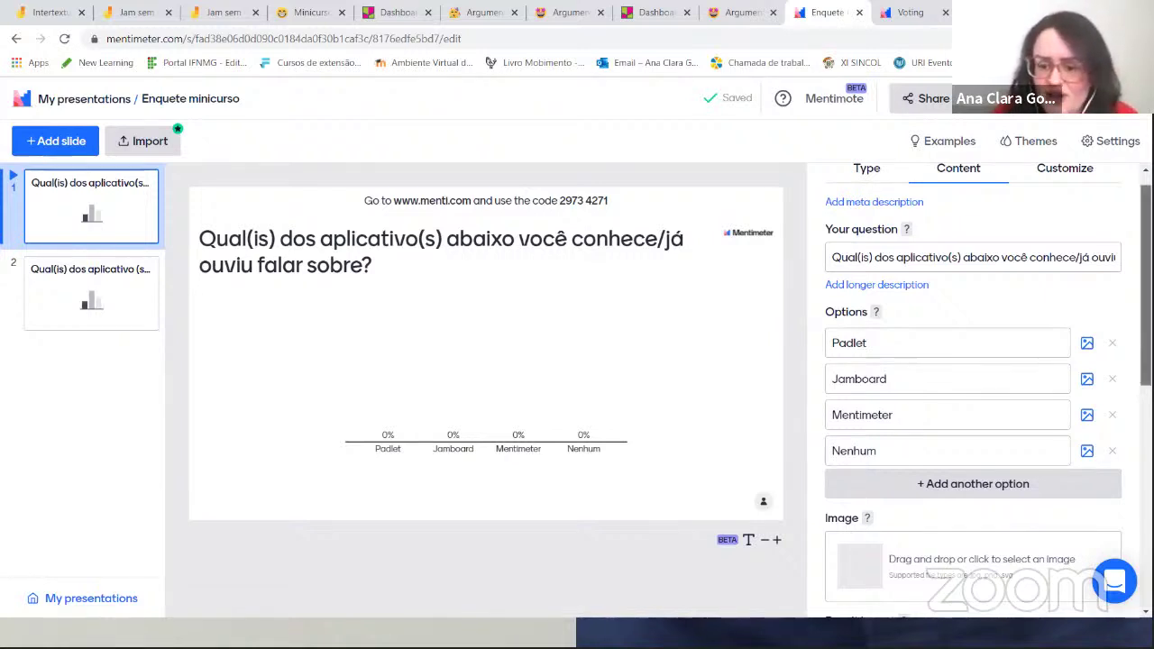
{"action": "scroll", "coordinate": [901, 342], "scroll_direction": "down", "scroll_amount": 1}
{"action": "left_click", "coordinate": [892, 293]}
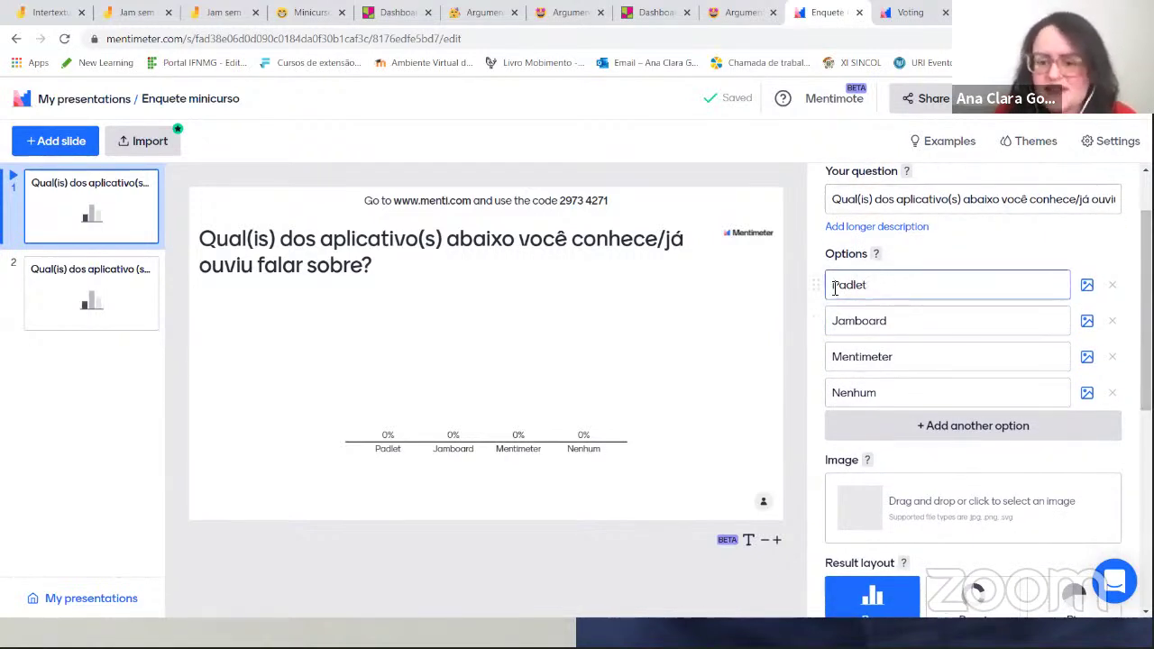
{"action": "left_click", "coordinate": [879, 319]}
{"action": "left_click", "coordinate": [885, 362]}
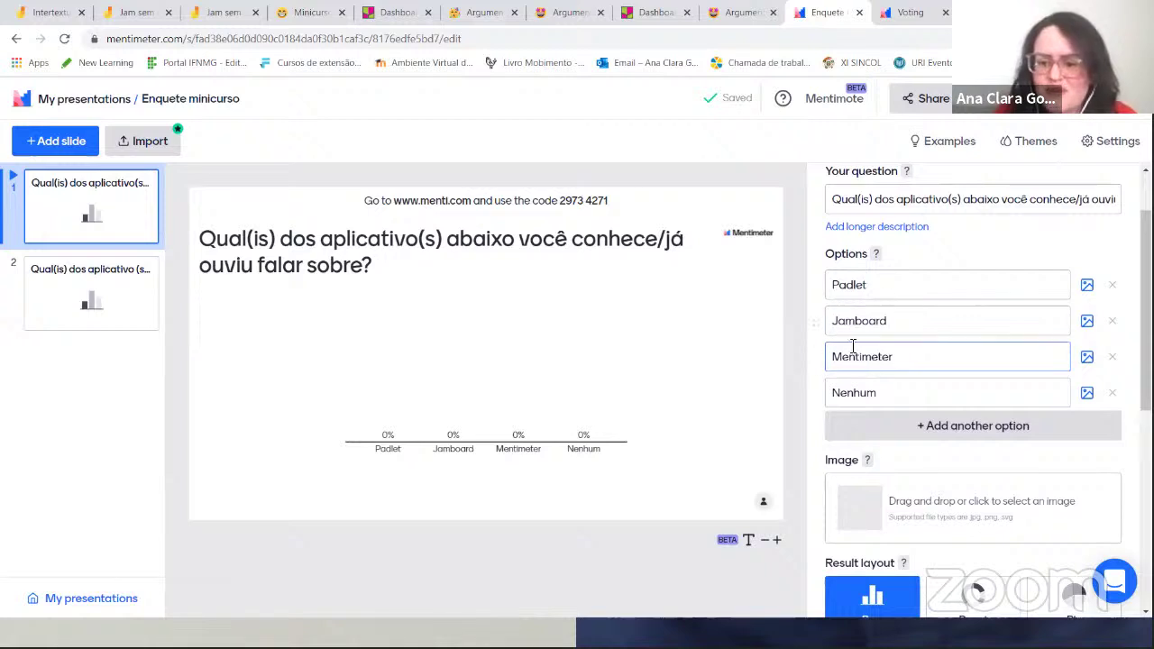
{"action": "left_click", "coordinate": [875, 396]}
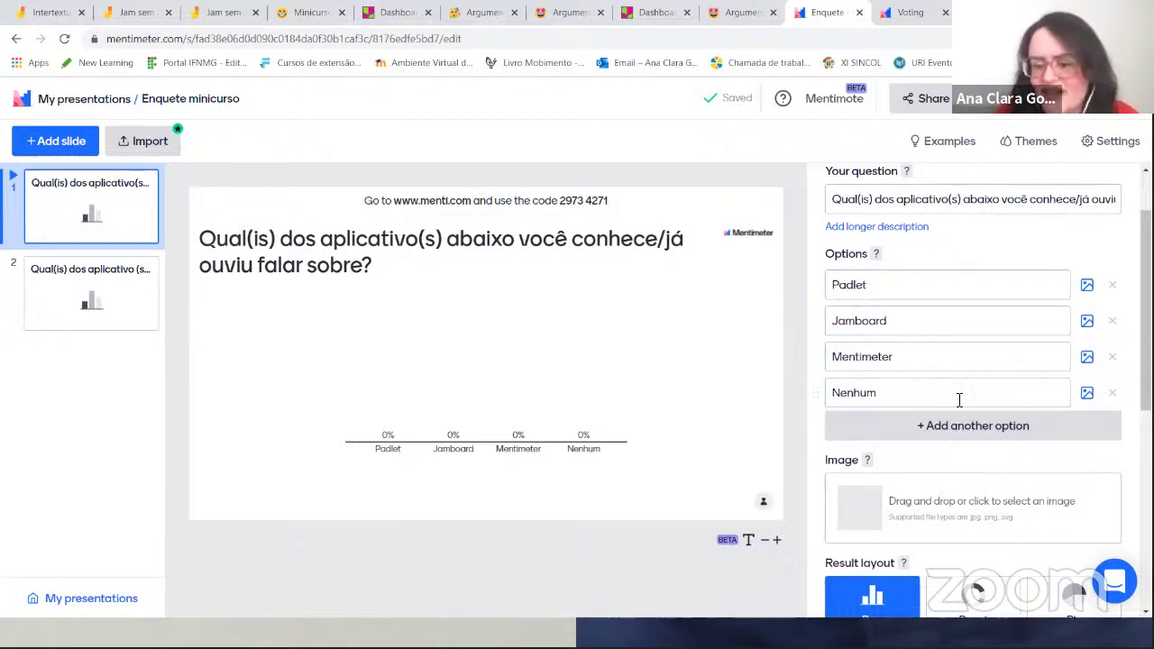
Try the Donut, Pie and Dots result layouts on the first poll slide, return to Bars and look over the extra settings
{"action": "scroll", "coordinate": [894, 405], "scroll_direction": "down", "scroll_amount": 1}
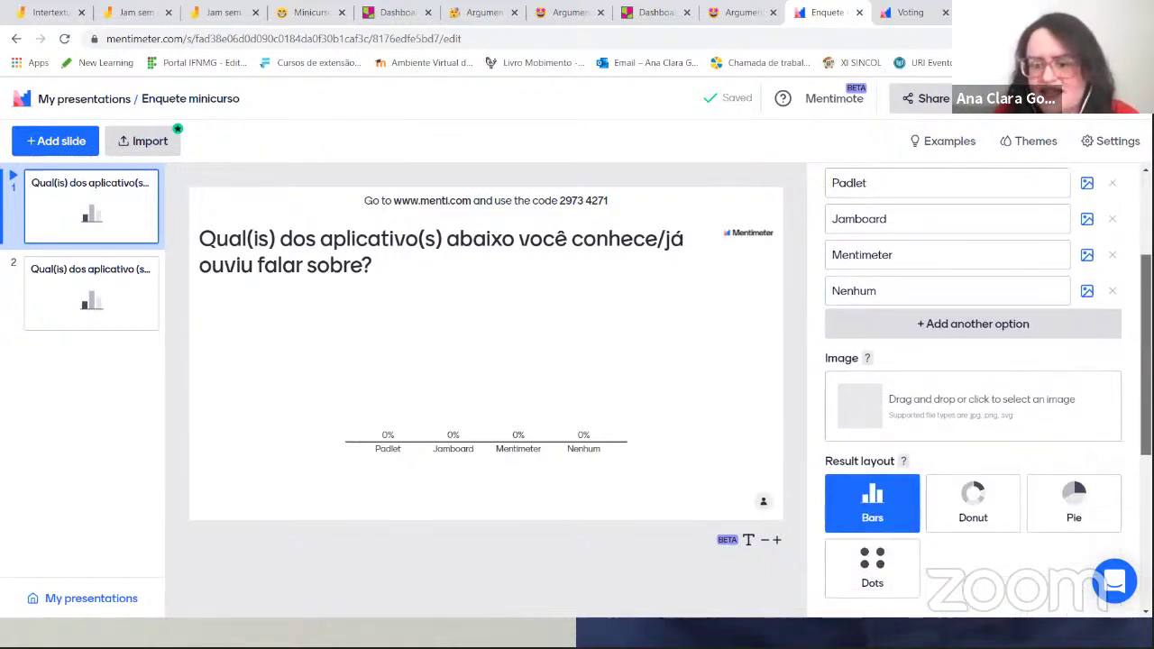
{"action": "scroll", "coordinate": [972, 325], "scroll_direction": "up", "scroll_amount": 1}
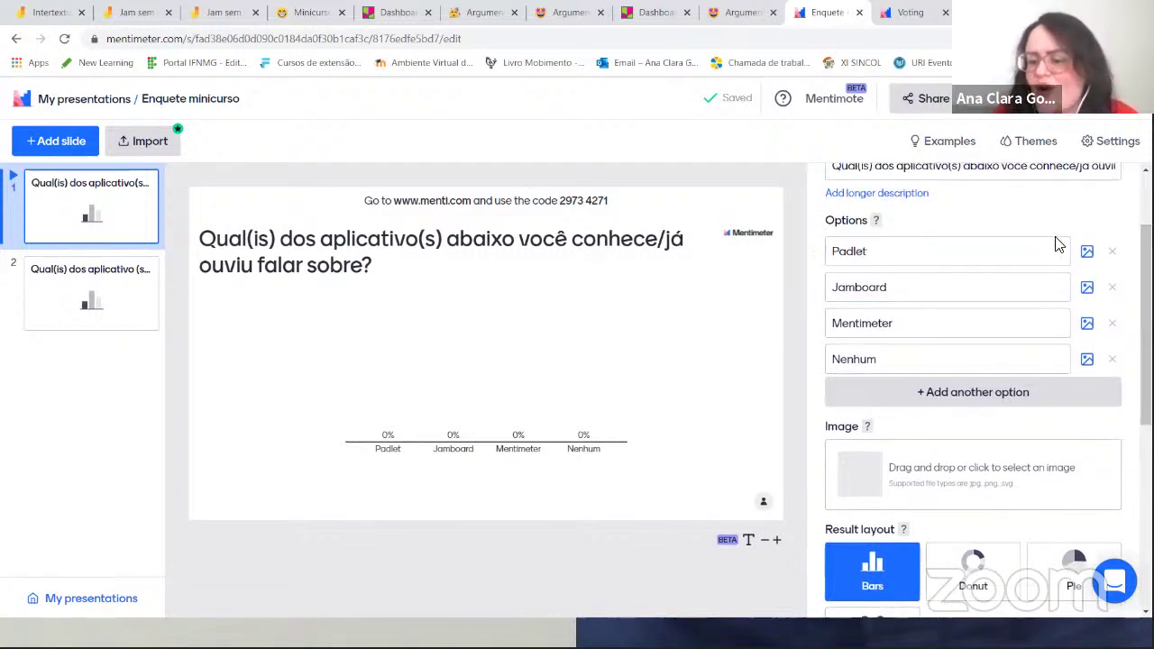
{"action": "scroll", "coordinate": [1055, 284], "scroll_direction": "down", "scroll_amount": 3}
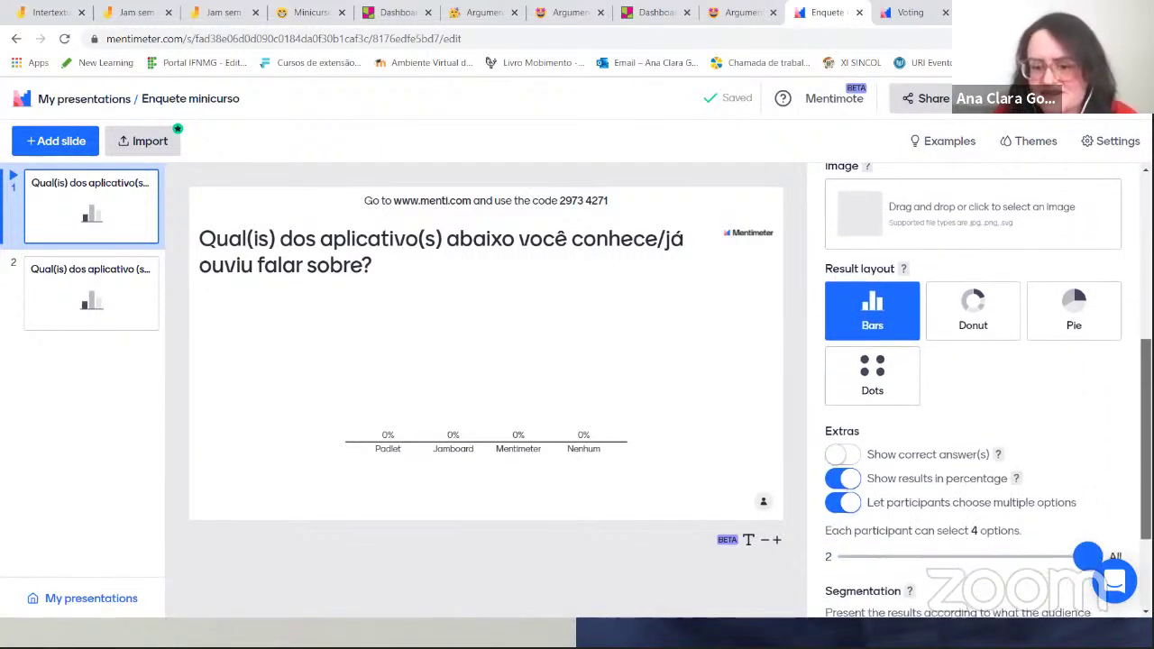
{"action": "scroll", "coordinate": [901, 360], "scroll_direction": "up", "scroll_amount": 1}
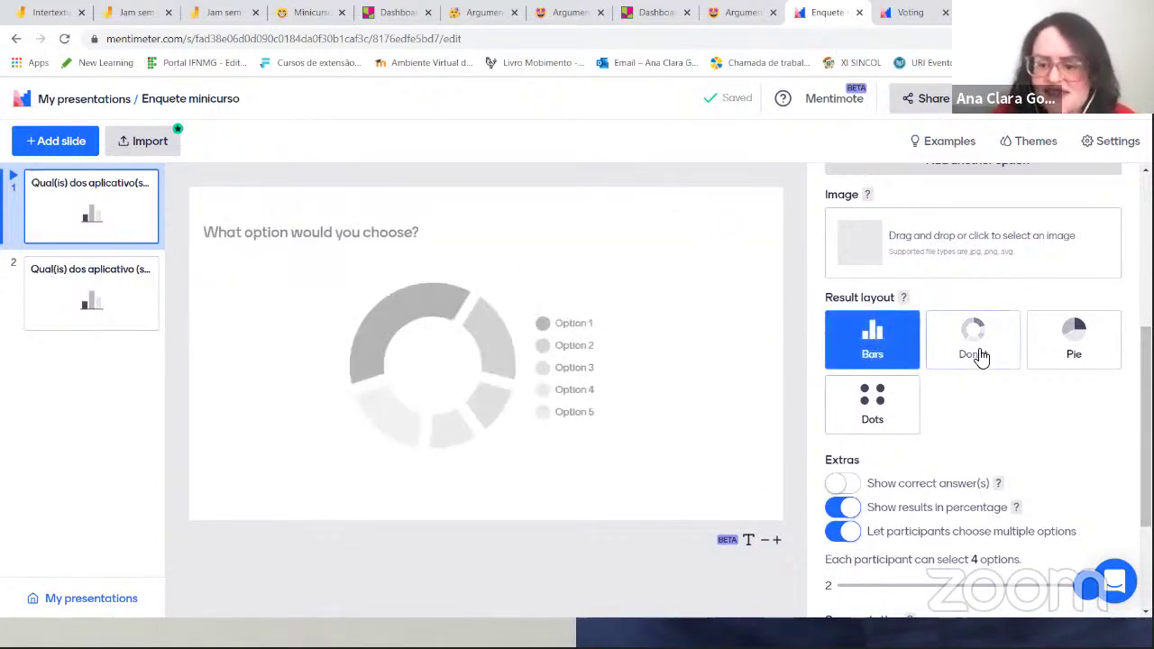
{"action": "left_click", "coordinate": [981, 357]}
{"action": "left_click", "coordinate": [1046, 362]}
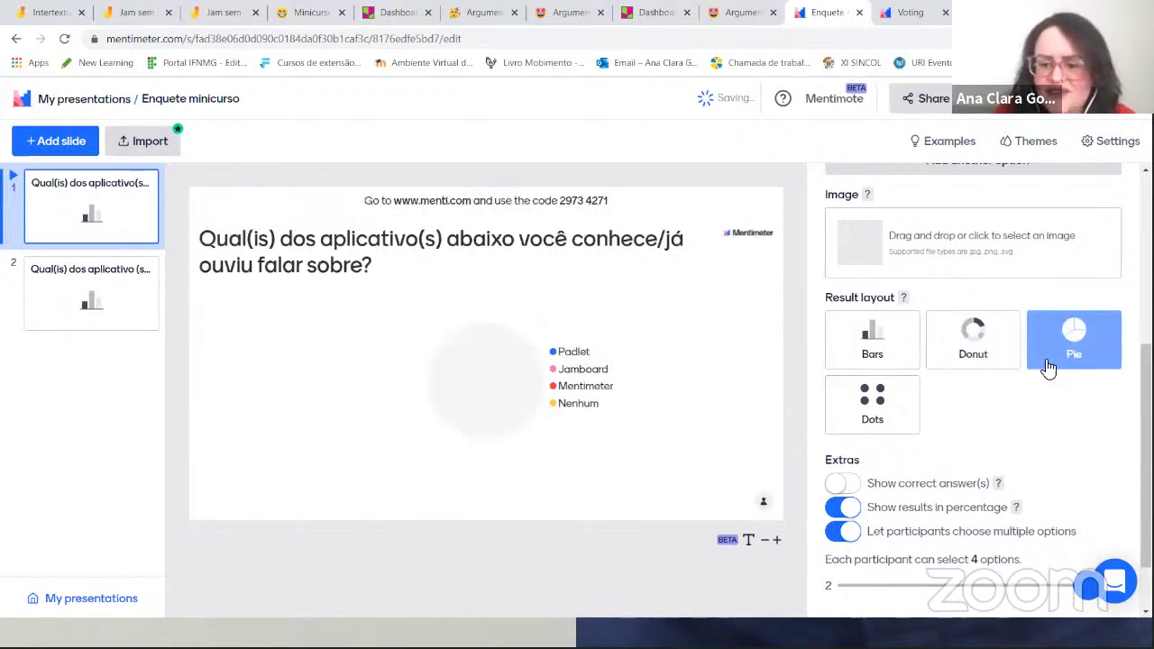
{"action": "left_click", "coordinate": [879, 408]}
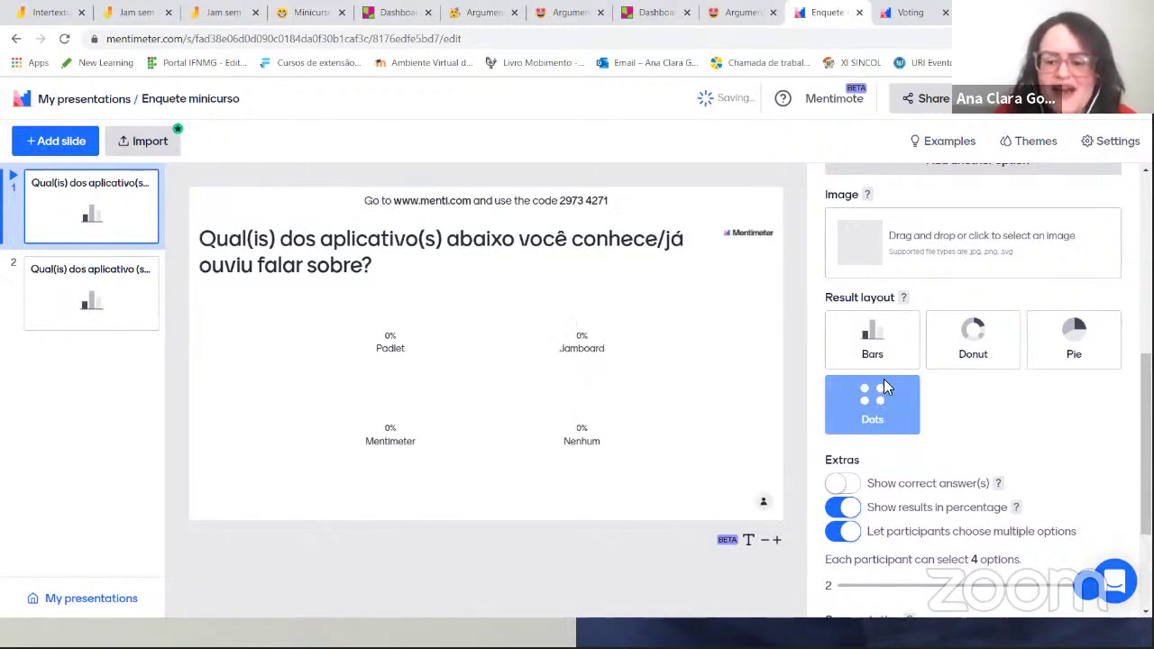
{"action": "left_click", "coordinate": [874, 352]}
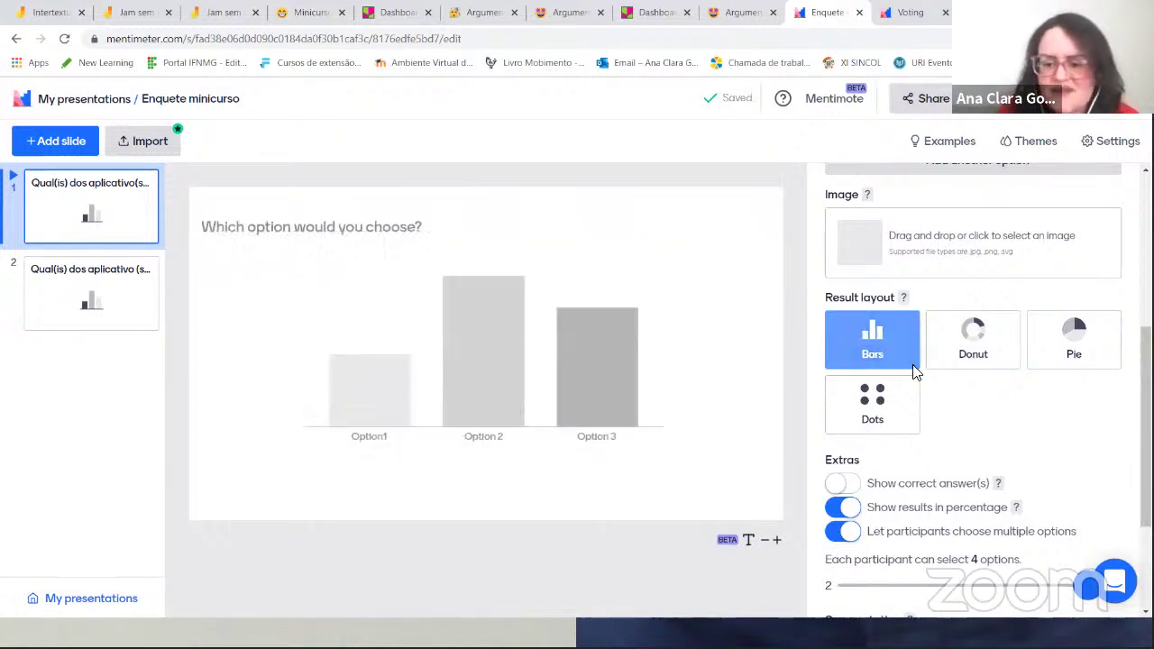
{"action": "scroll", "coordinate": [992, 406], "scroll_direction": "down", "scroll_amount": 2}
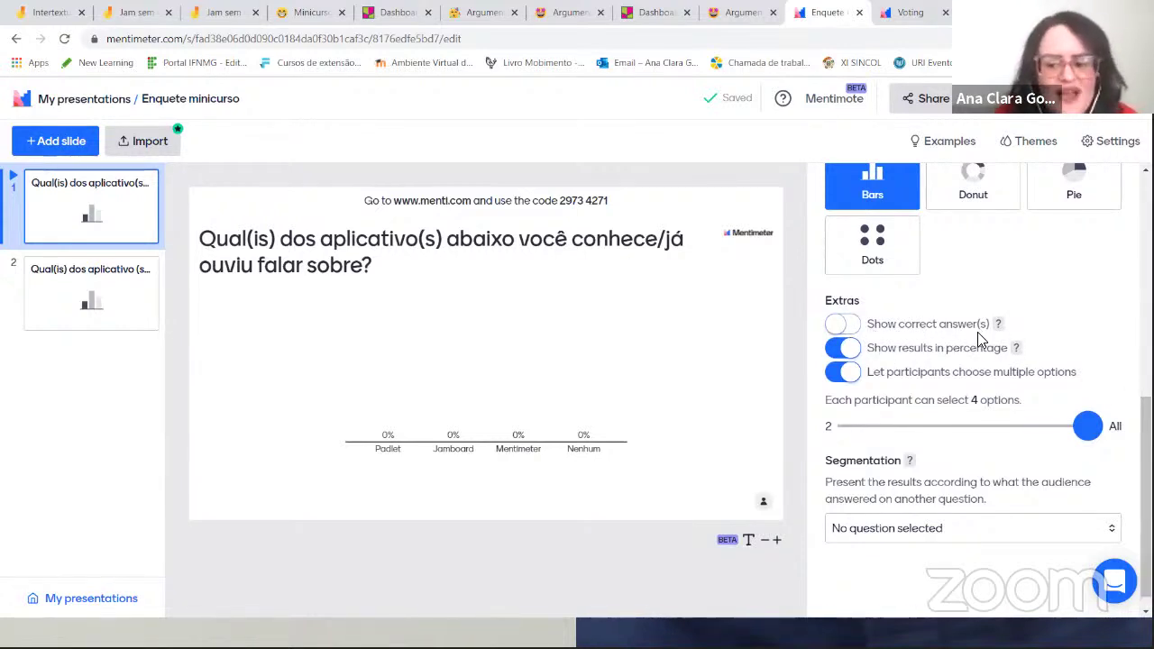
{"action": "scroll", "coordinate": [973, 387], "scroll_direction": "up", "scroll_amount": 5}
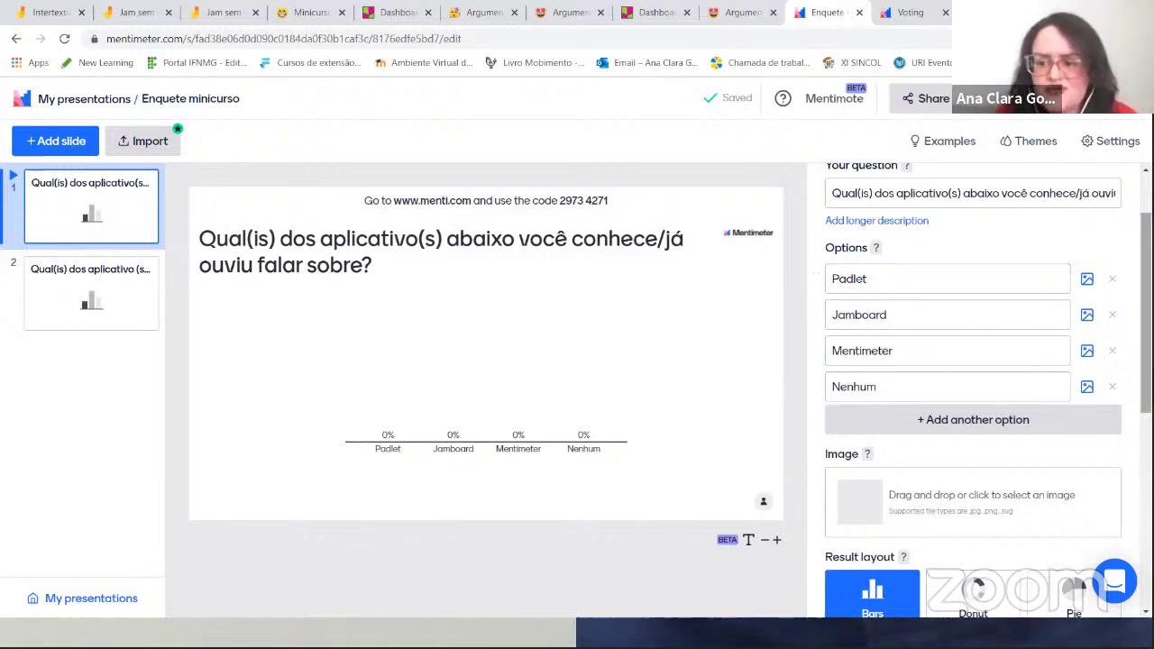
Translate the editor page into Portuguese and review the first poll's options, result layouts, extras and segmentation settings
{"action": "left_click_drag", "start_coordinate": [1146, 271], "coordinate": [1145, 459]}
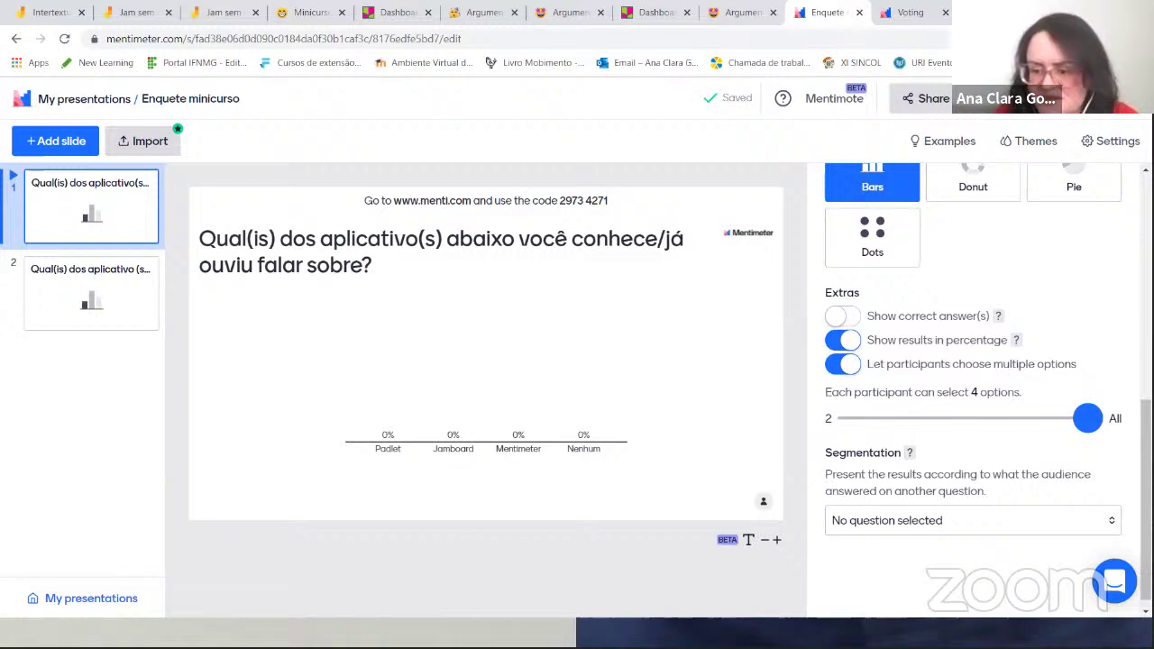
{"action": "scroll", "coordinate": [989, 384], "scroll_direction": "down", "scroll_amount": 1}
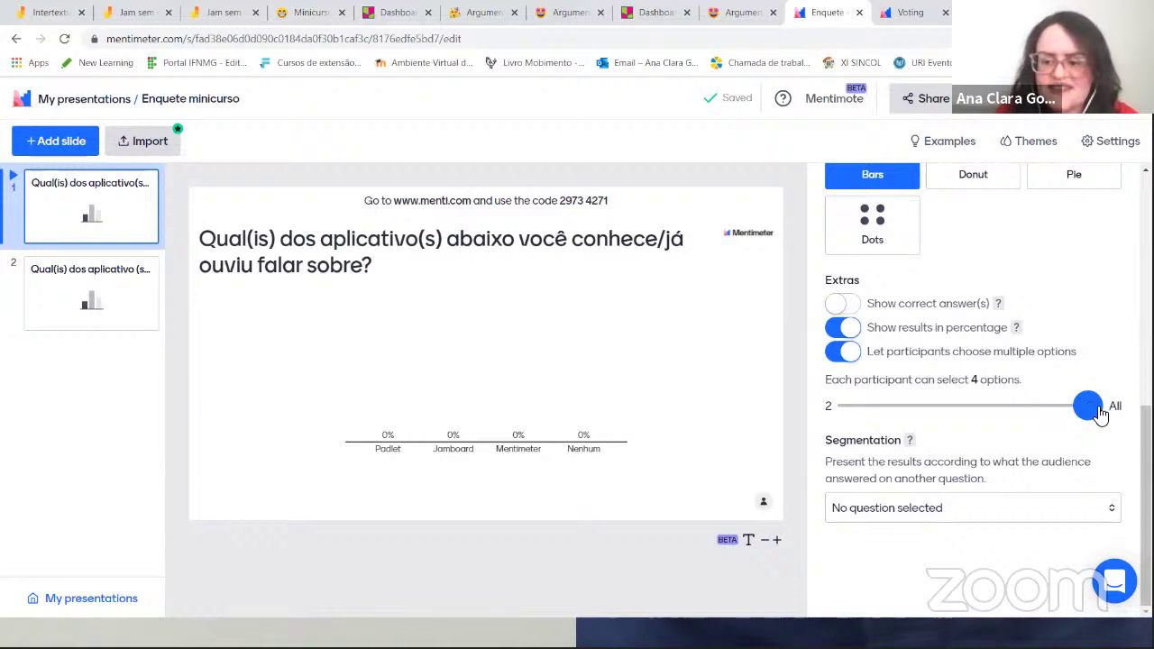
{"action": "right_click", "coordinate": [500, 136]}
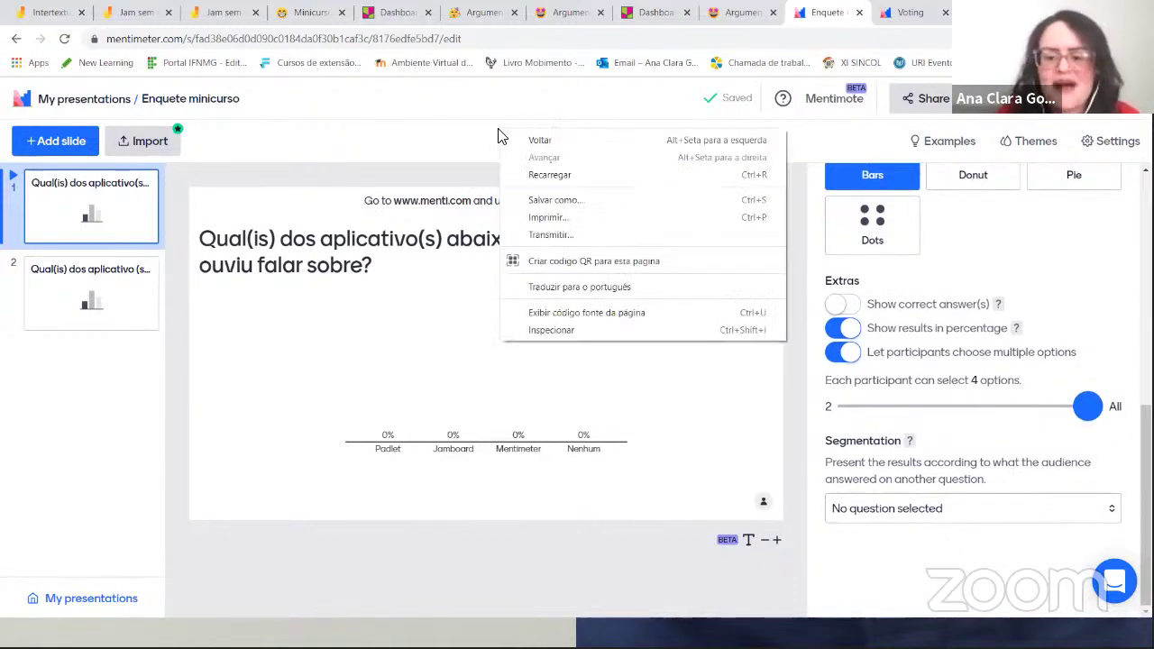
{"action": "left_click", "coordinate": [561, 287]}
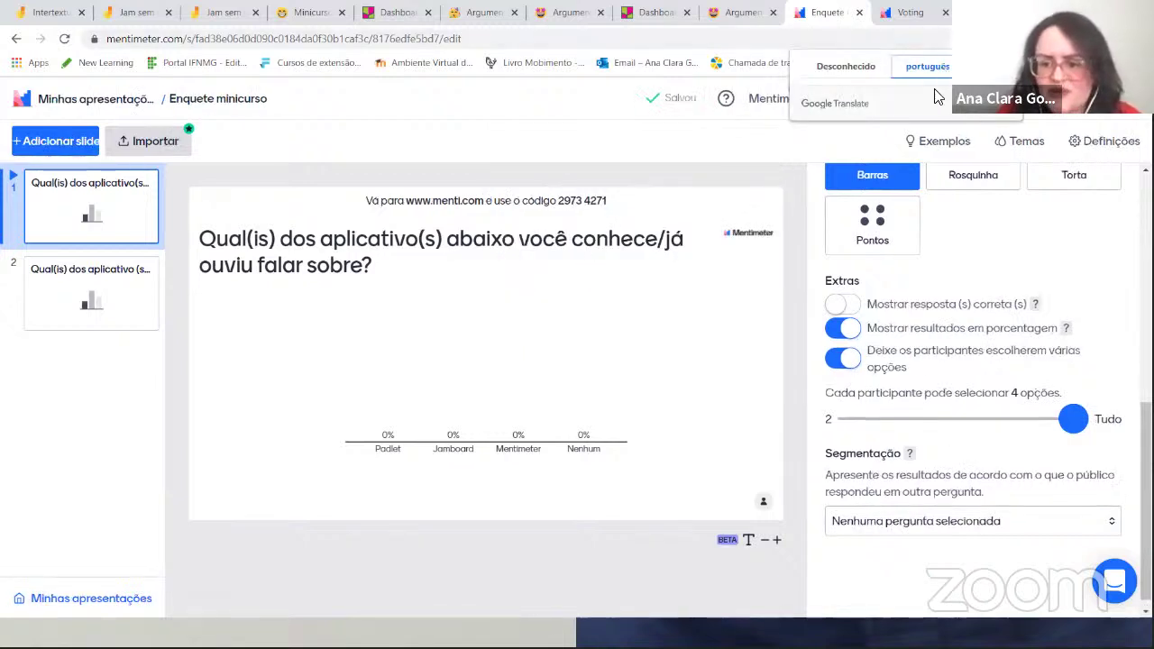
{"action": "left_click", "coordinate": [929, 70]}
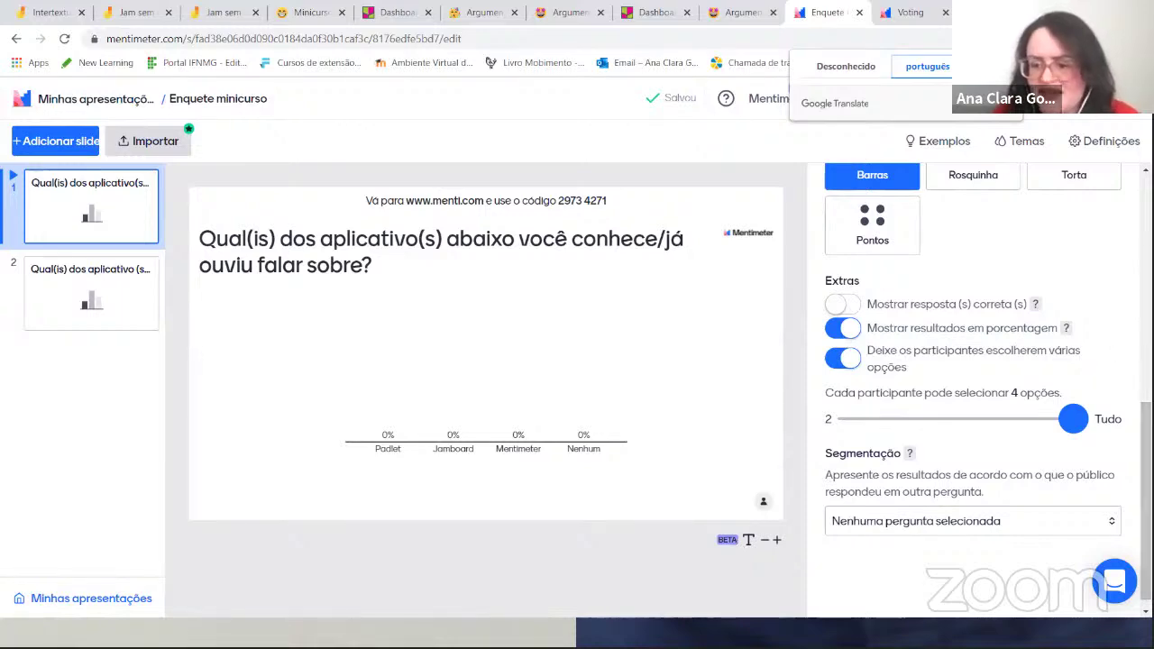
{"action": "scroll", "coordinate": [974, 388], "scroll_direction": "up", "scroll_amount": 4}
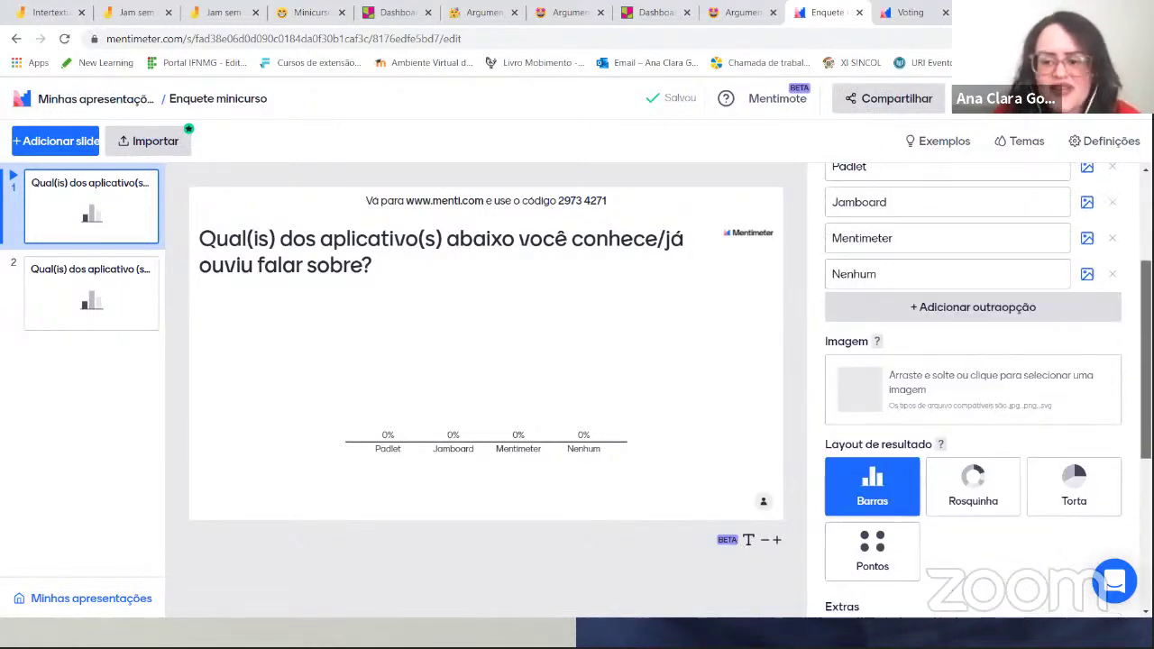
{"action": "scroll", "coordinate": [974, 388], "scroll_direction": "down", "scroll_amount": 3}
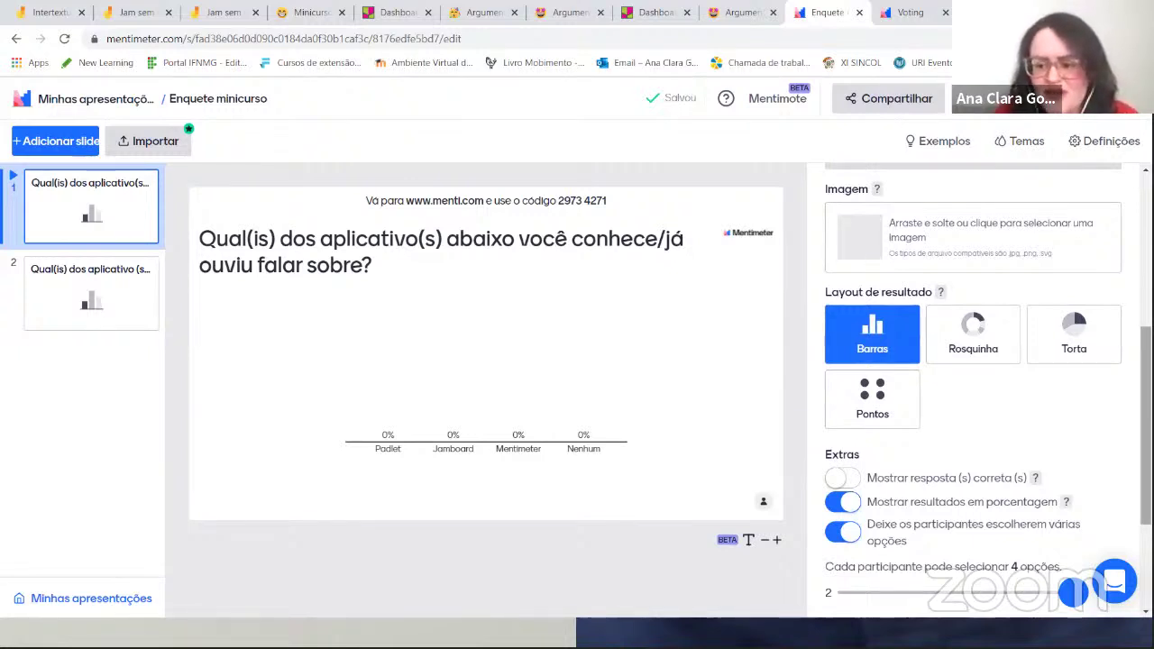
{"action": "scroll", "coordinate": [1125, 329], "scroll_direction": "up", "scroll_amount": 5}
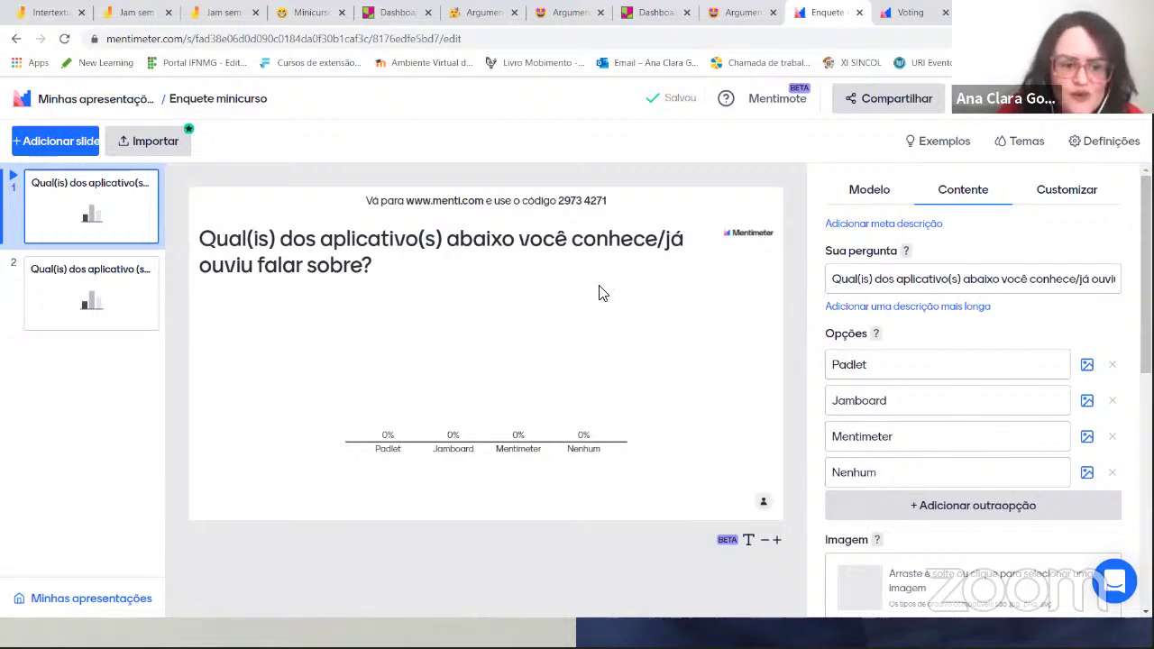
Open the second slide, about apps already used in teaching practice, and review its question, options, result layout and multiple-choice limit
{"action": "left_click", "coordinate": [115, 300]}
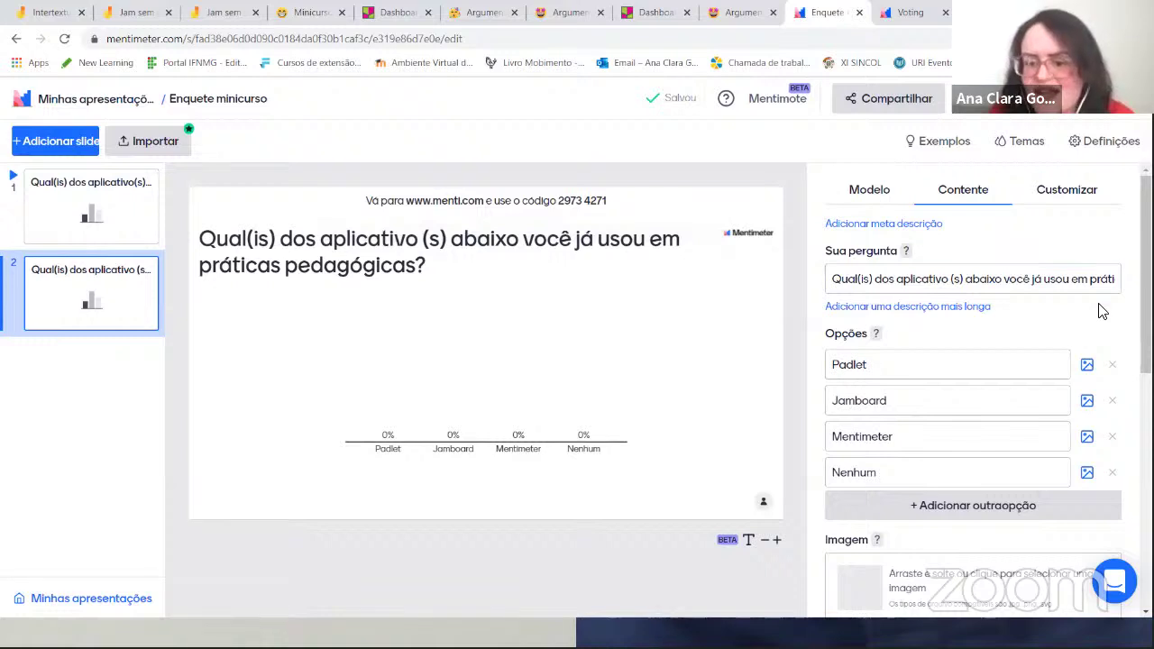
{"action": "left_click_drag", "start_coordinate": [1146, 271], "coordinate": [1146, 303]}
{"action": "scroll", "coordinate": [859, 283], "scroll_direction": "up", "scroll_amount": 2}
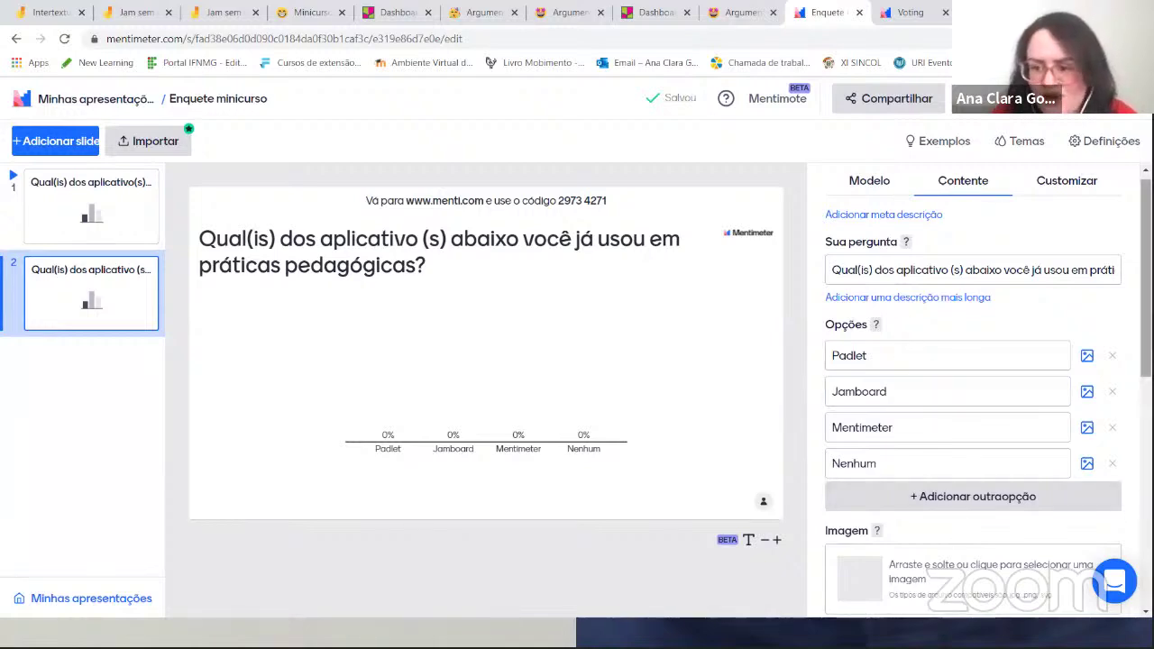
{"action": "scroll", "coordinate": [1037, 387], "scroll_direction": "down", "scroll_amount": 4}
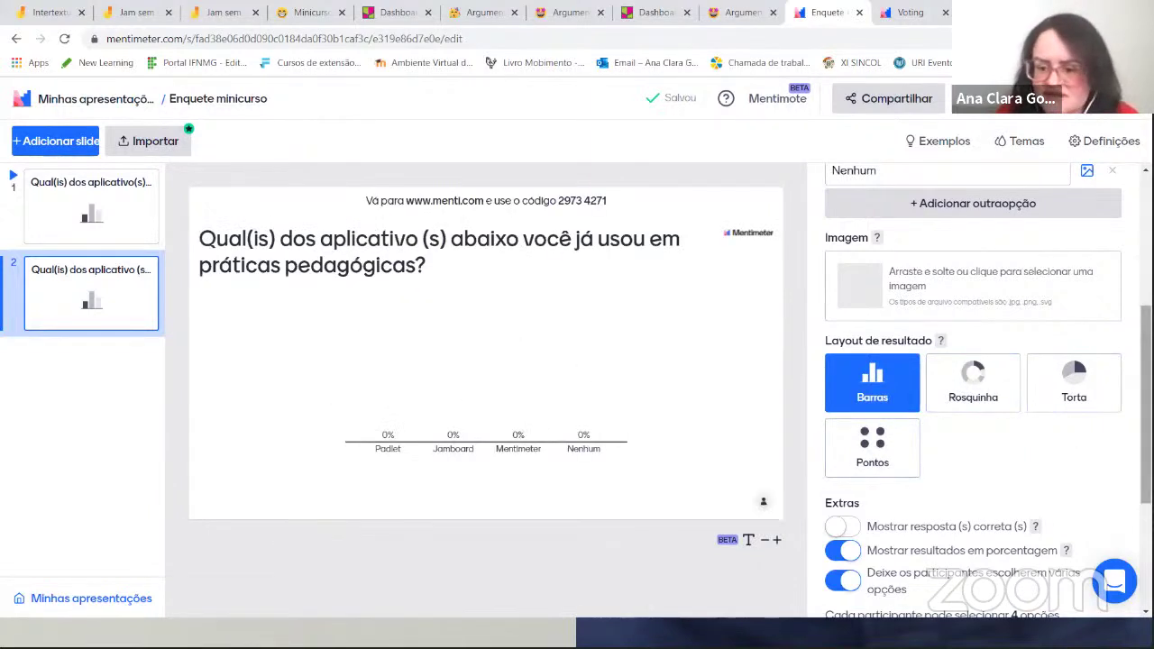
{"action": "scroll", "coordinate": [1025, 417], "scroll_direction": "down", "scroll_amount": 3}
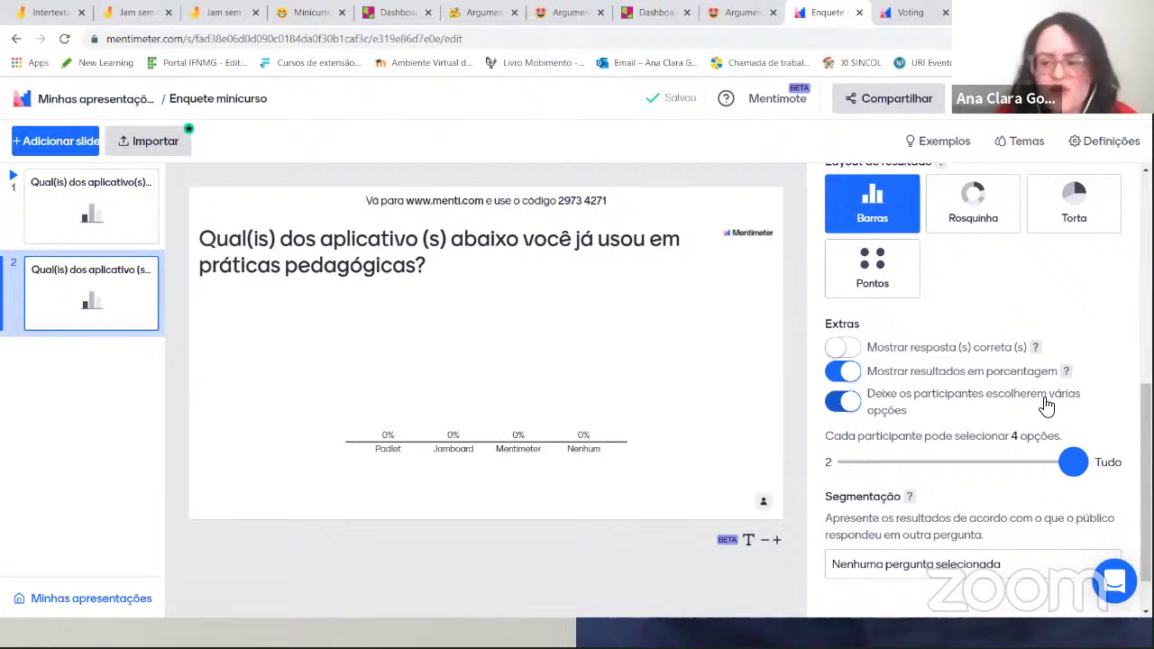
{"action": "scroll", "coordinate": [1045, 406], "scroll_direction": "up", "scroll_amount": 5}
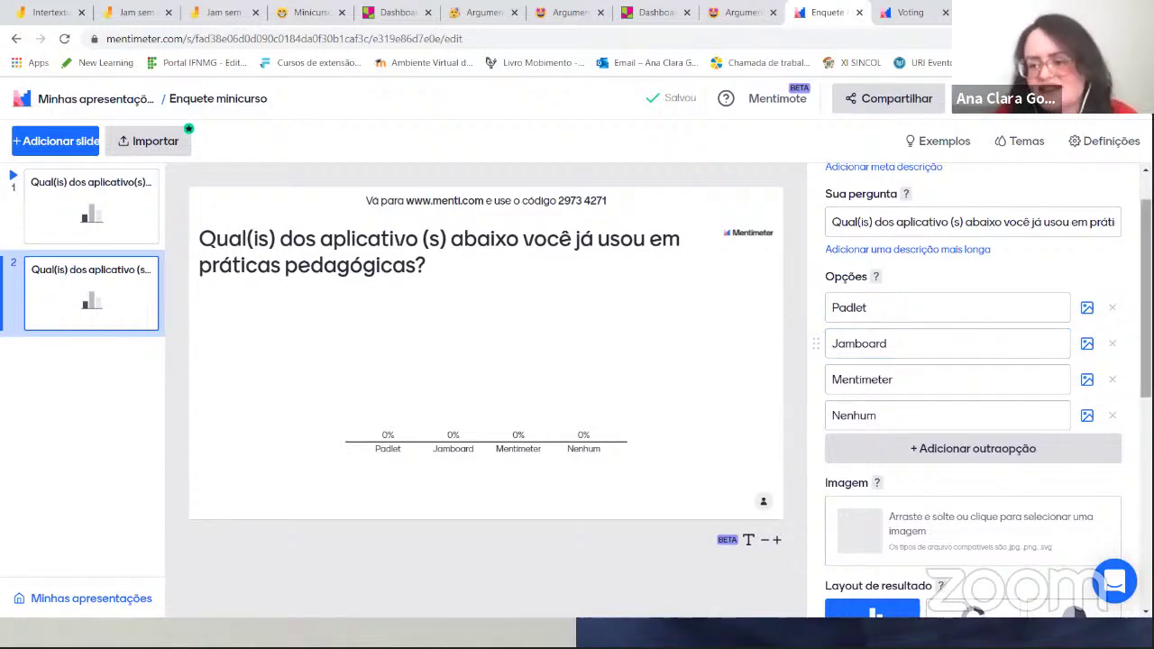
{"action": "scroll", "coordinate": [973, 388], "scroll_direction": "down", "scroll_amount": 5}
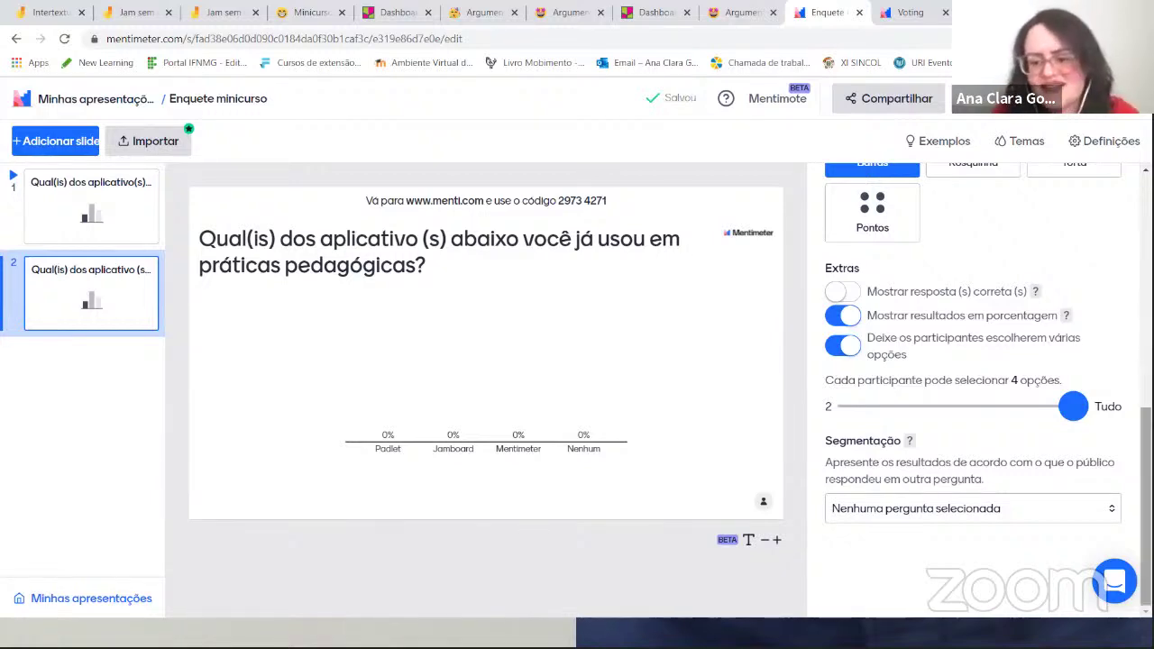
{"action": "scroll", "coordinate": [1123, 228], "scroll_direction": "up", "scroll_amount": 5}
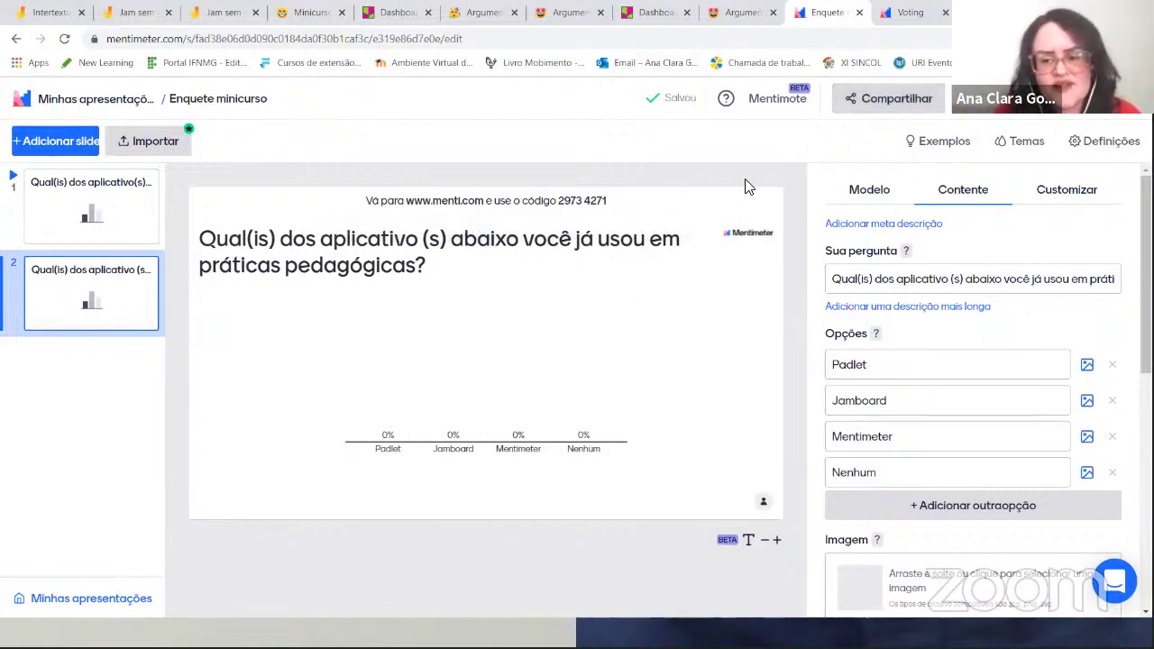
Copy the poll's voting link from the sharing options and close the dialog
{"action": "left_click", "coordinate": [888, 106]}
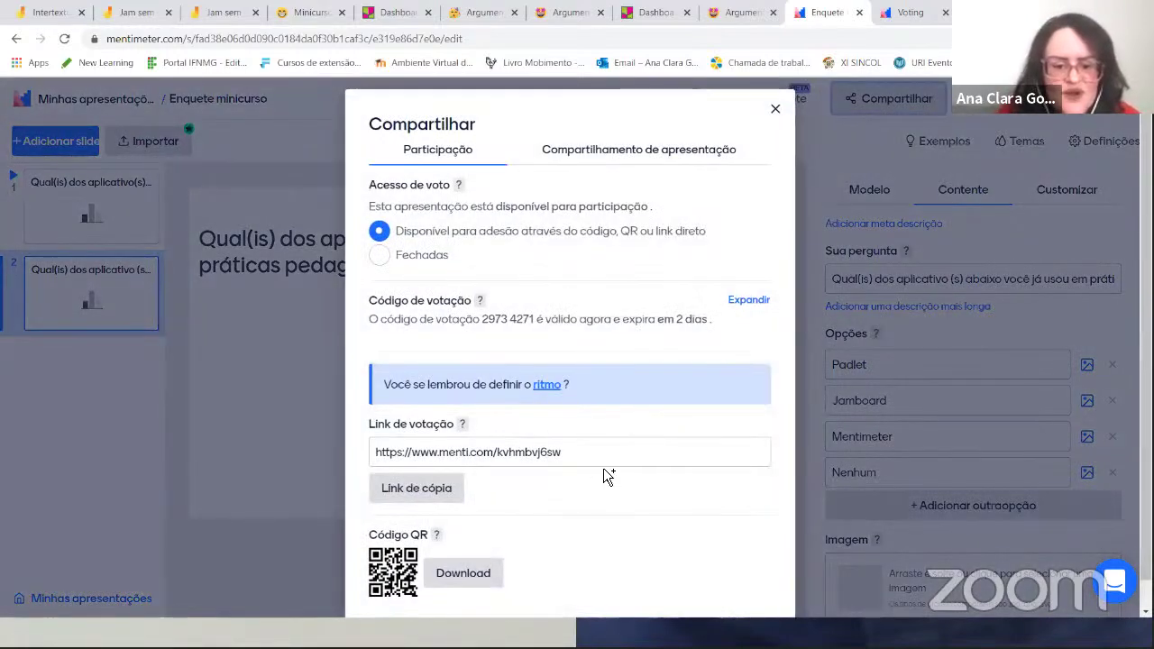
{"action": "left_click", "coordinate": [416, 491]}
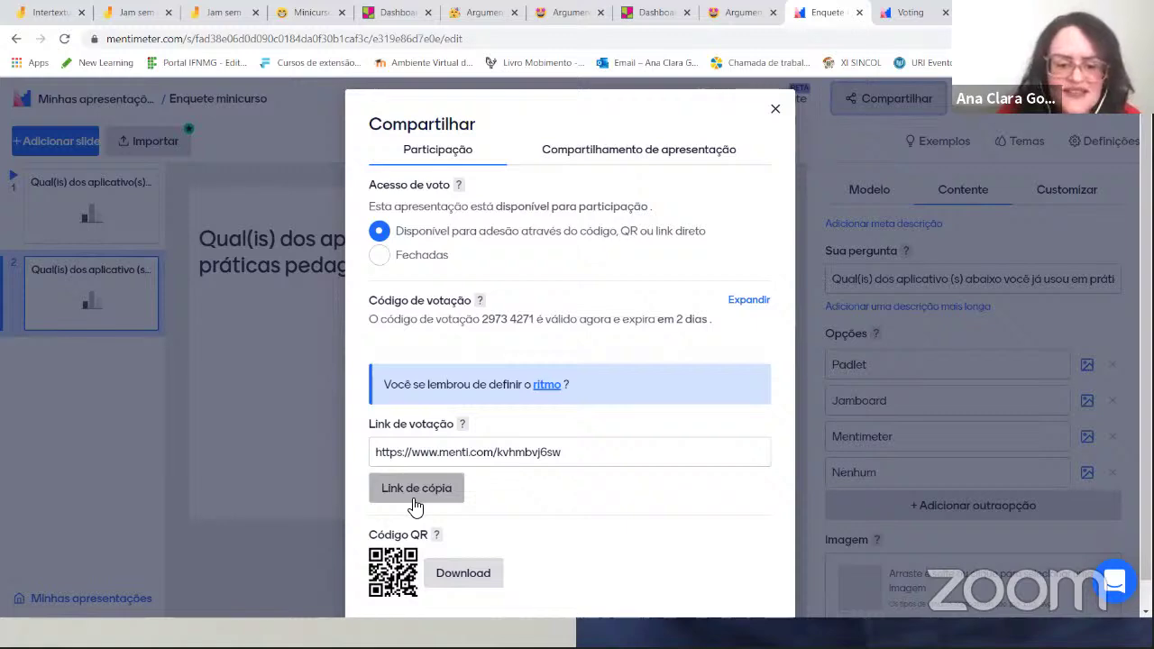
{"action": "left_click", "coordinate": [415, 501]}
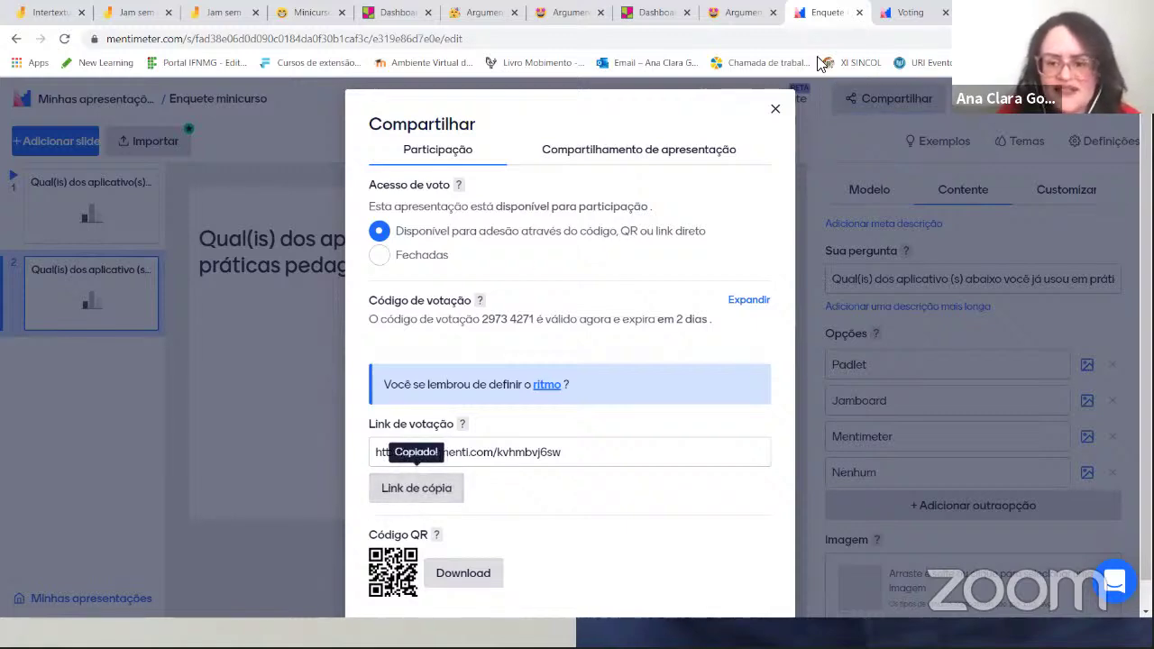
{"action": "left_click", "coordinate": [774, 109]}
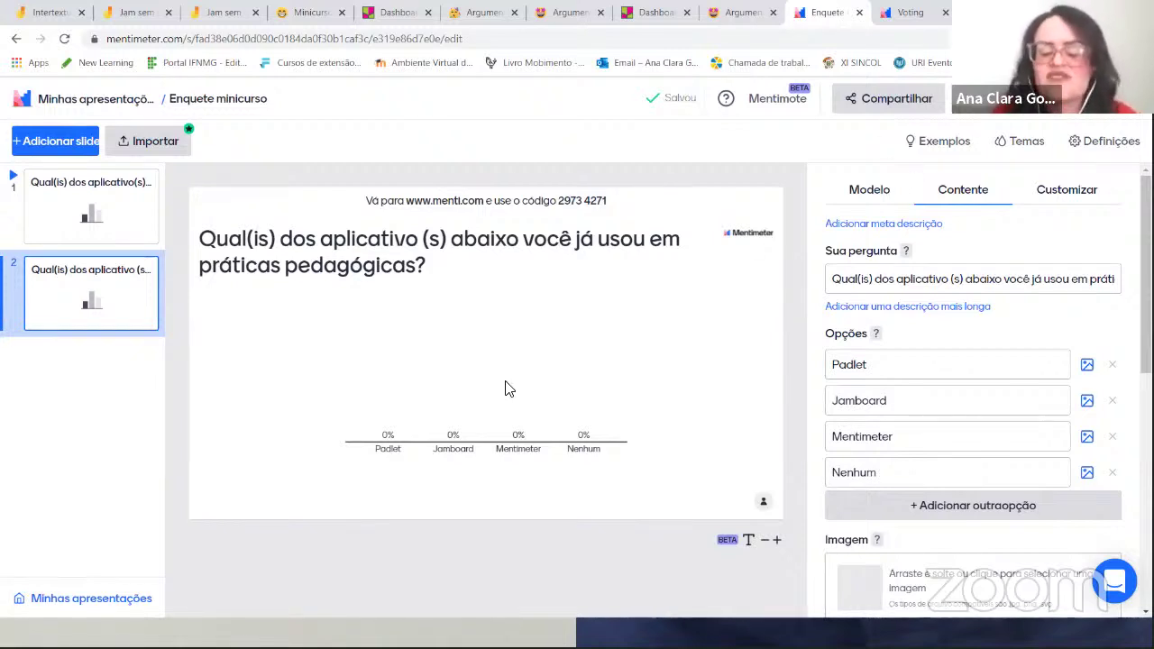
Present the second poll slide in full screen, and return to the editor
{"action": "left_click", "coordinate": [1117, 110]}
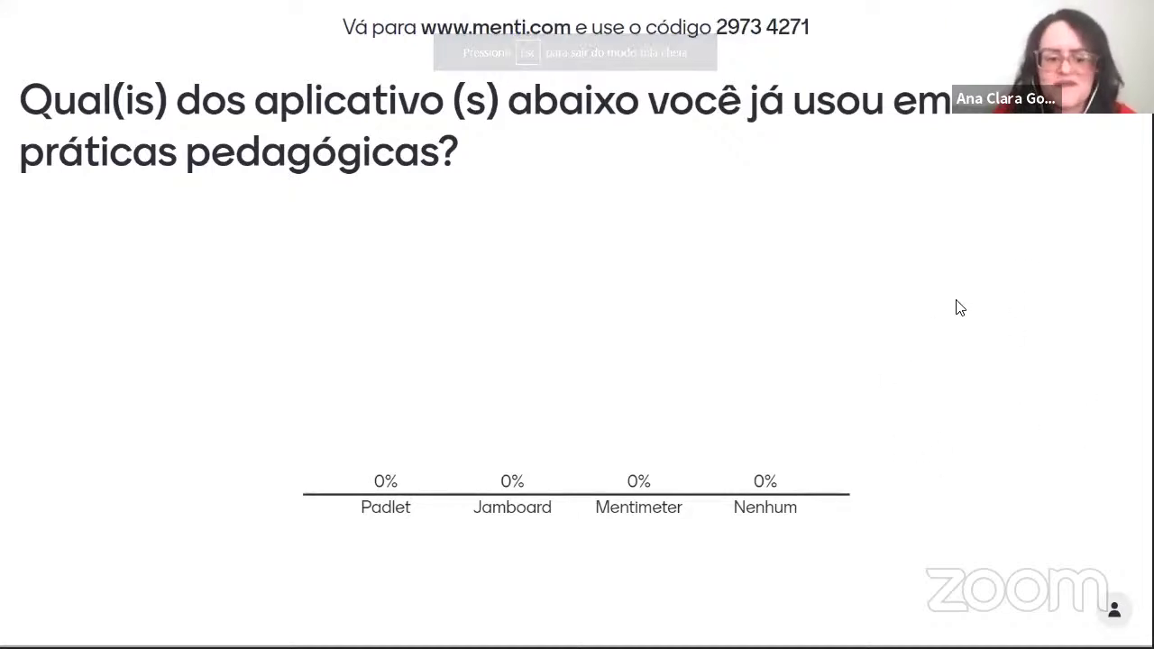
{"action": "key", "text": "Escape"}
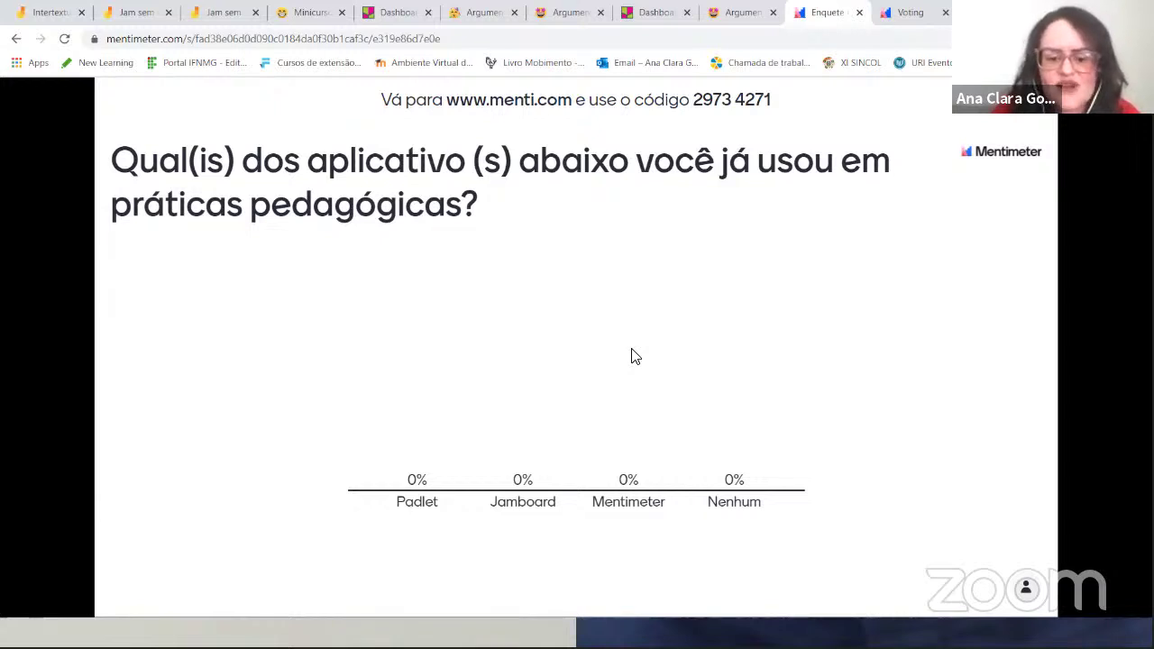
{"action": "key", "text": "Escape"}
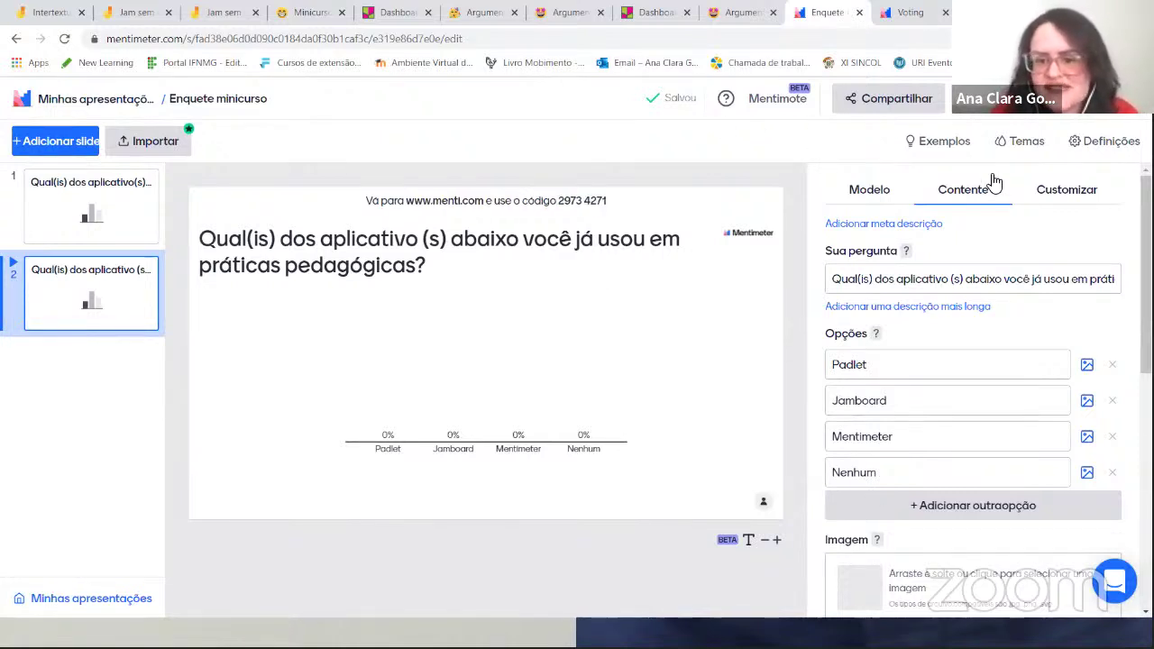
Reopen the sharing options, copy the voting link once more and dismiss the dialog
{"action": "left_click", "coordinate": [896, 102]}
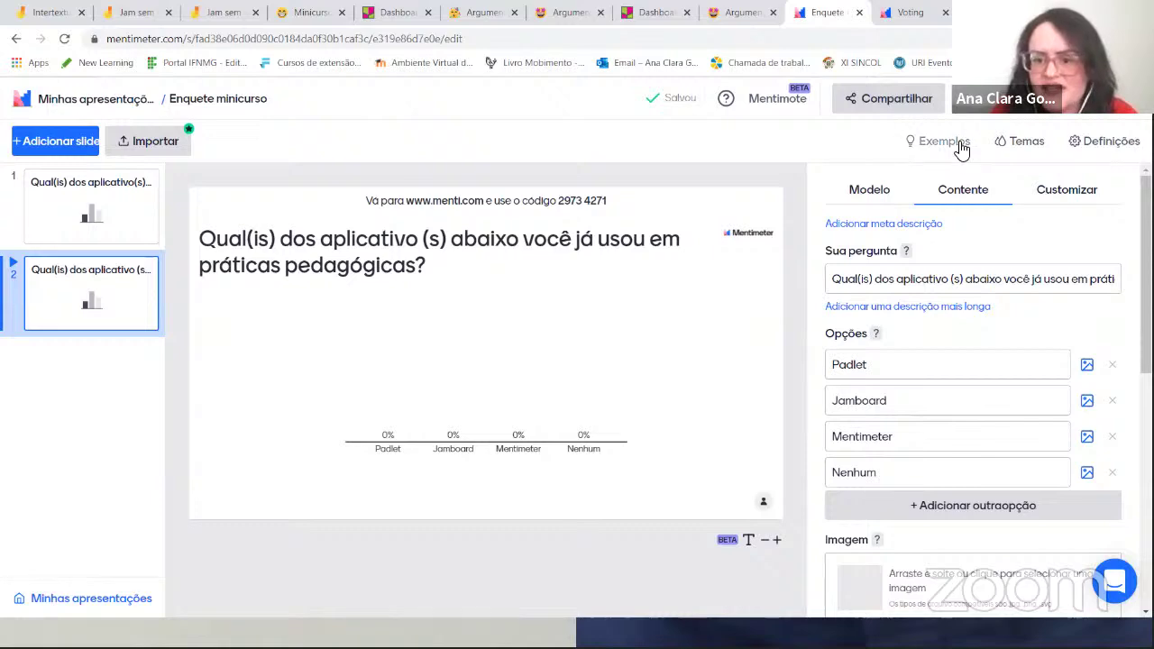
{"action": "left_click", "coordinate": [883, 115]}
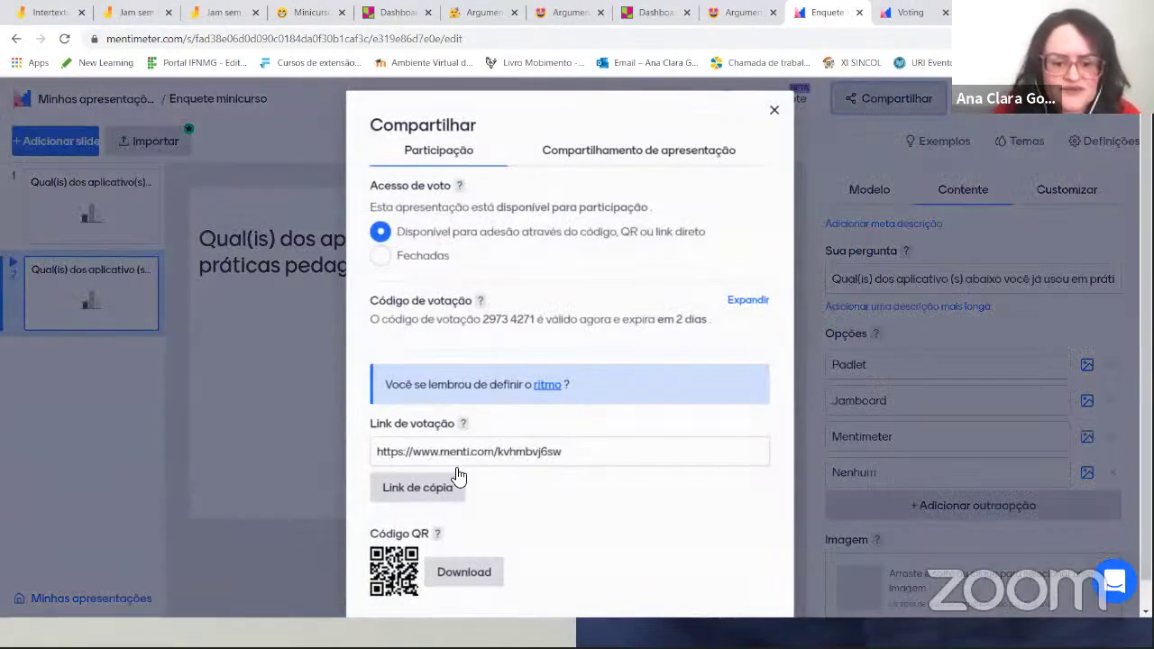
{"action": "left_click", "coordinate": [450, 495]}
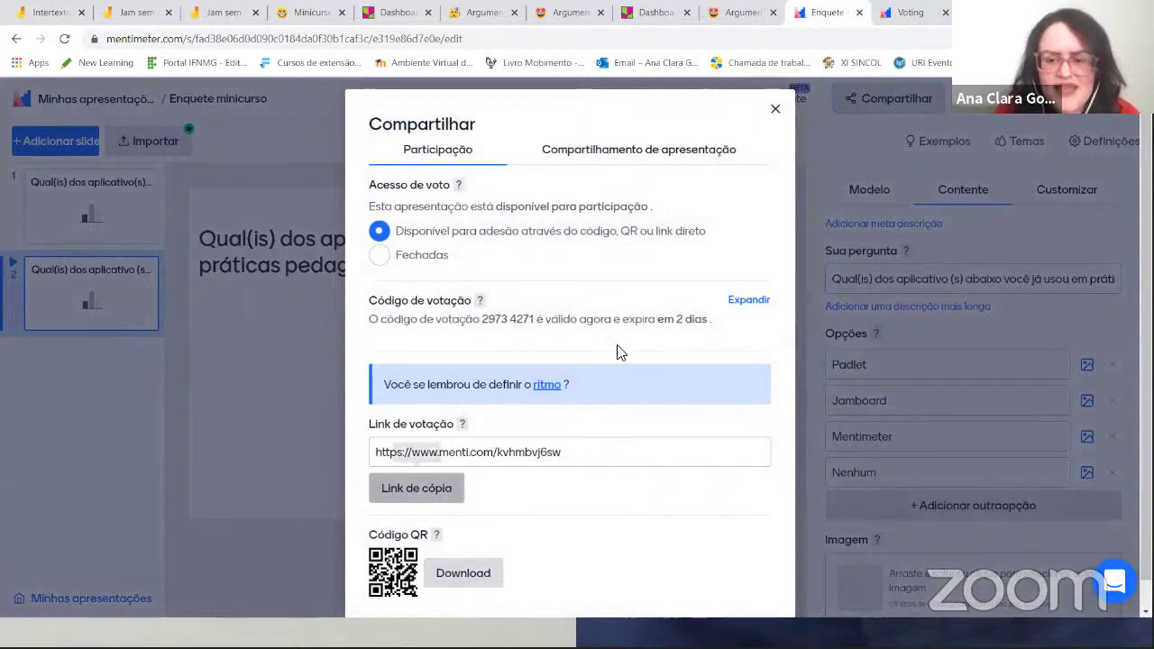
{"action": "left_click", "coordinate": [775, 110]}
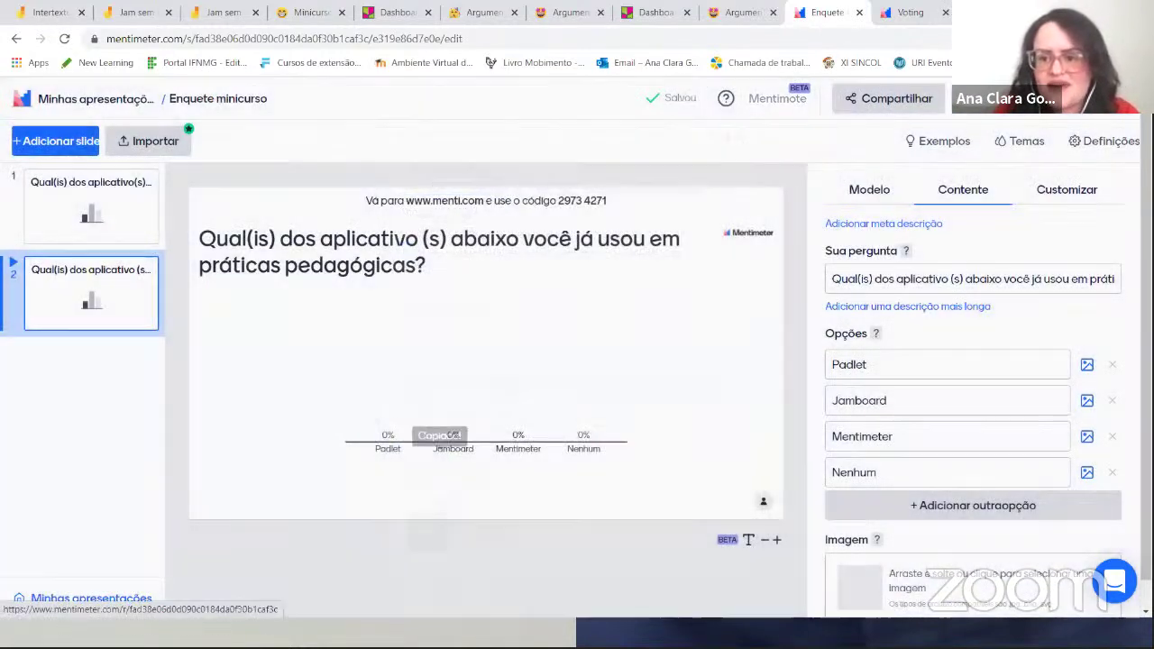
{"action": "left_click", "coordinate": [945, 13]}
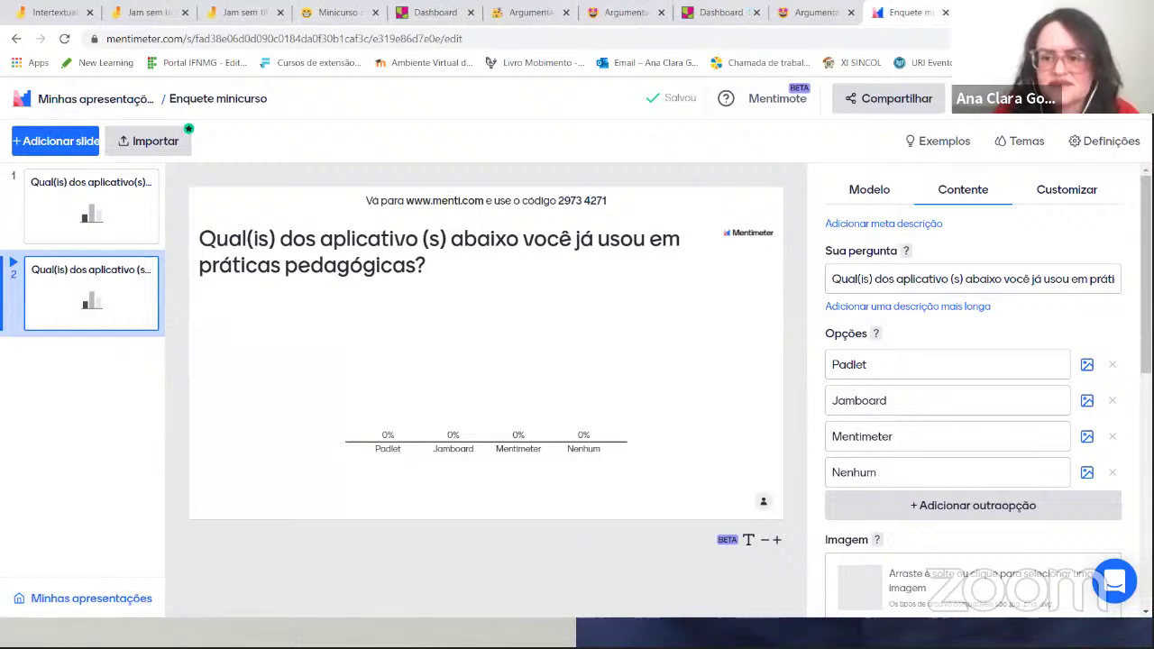
{"action": "key", "text": "ctrl+t"}
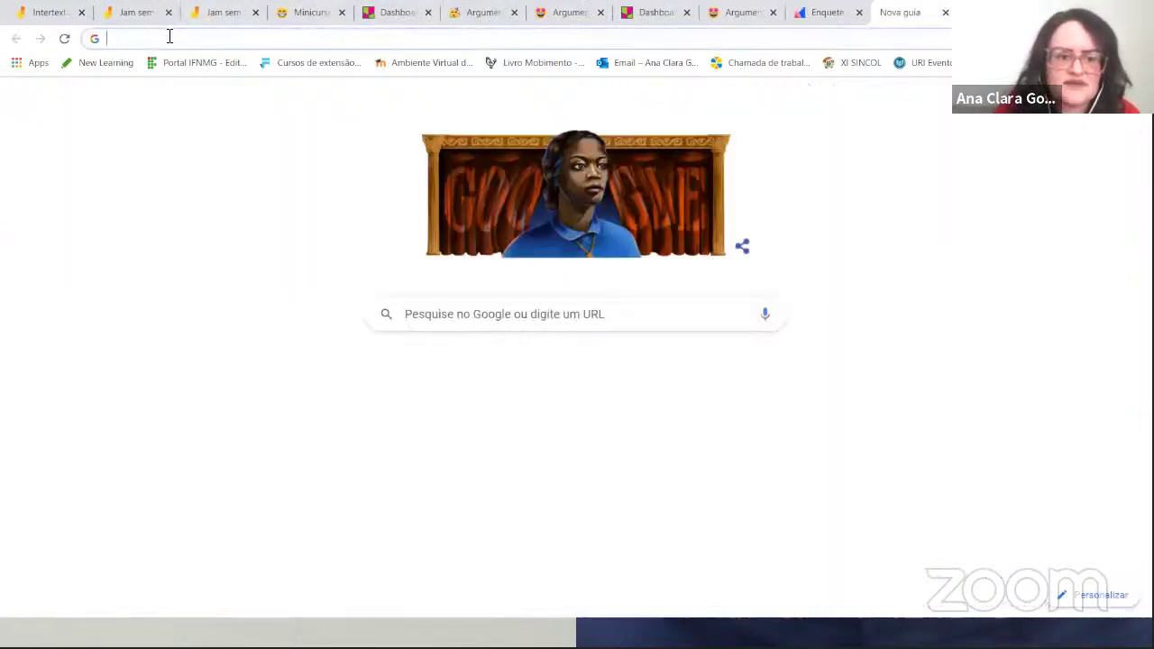
{"action": "left_click", "coordinate": [169, 36]}
{"action": "type", "text": "https://www.menti.com/kvhmbvj6sw"}
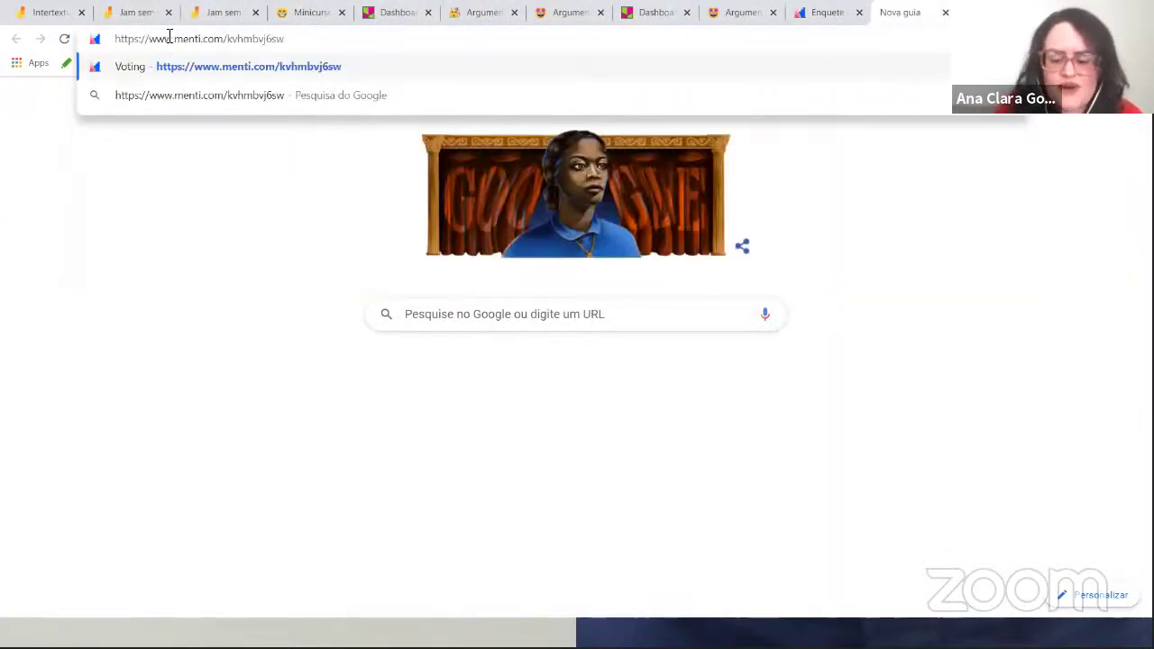
{"action": "key", "text": "Return"}
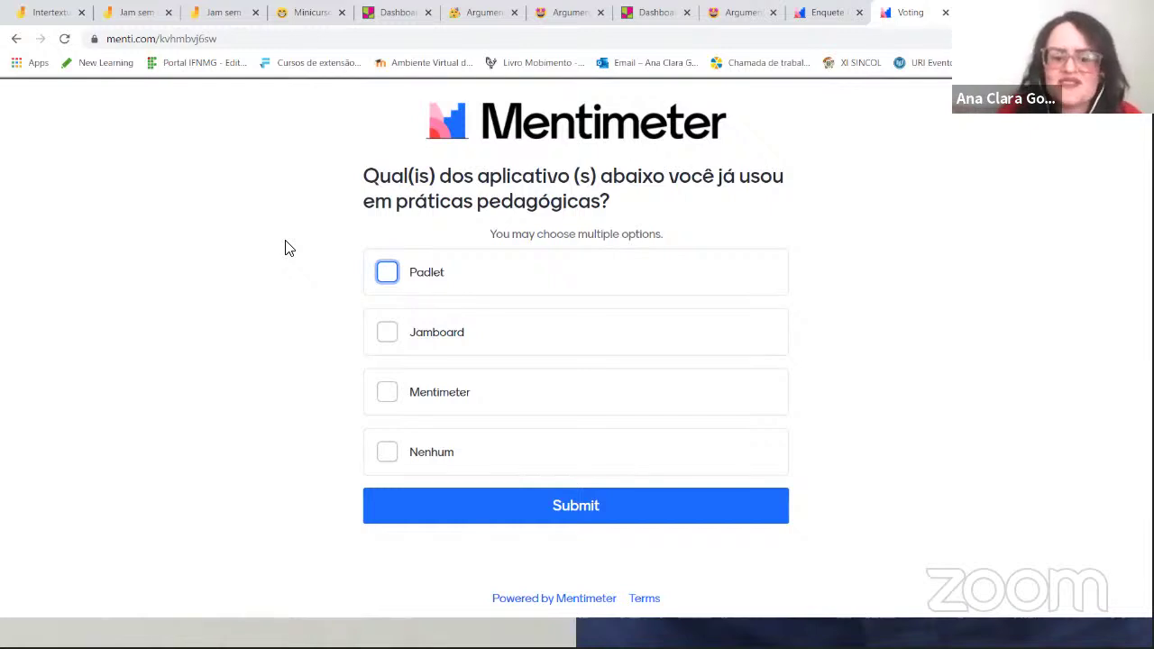
Vote for Padlet, Jamboard and Mentimeter on the participant page and submit the answer
{"action": "left_click", "coordinate": [388, 273]}
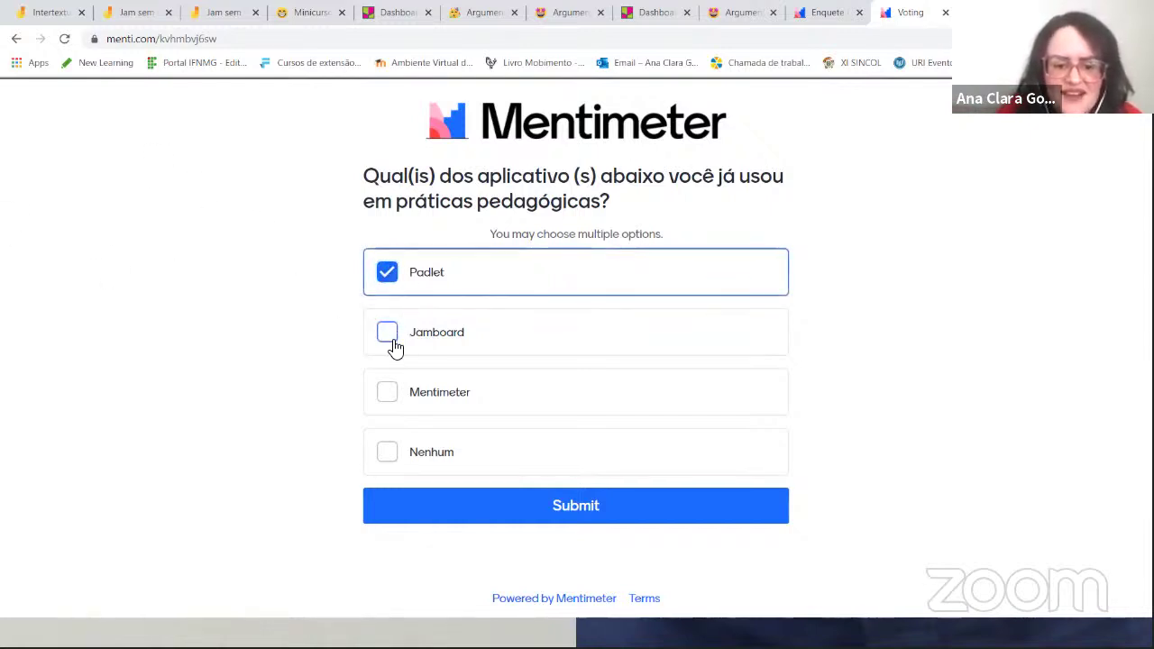
{"action": "left_click", "coordinate": [388, 335]}
{"action": "left_click", "coordinate": [386, 392]}
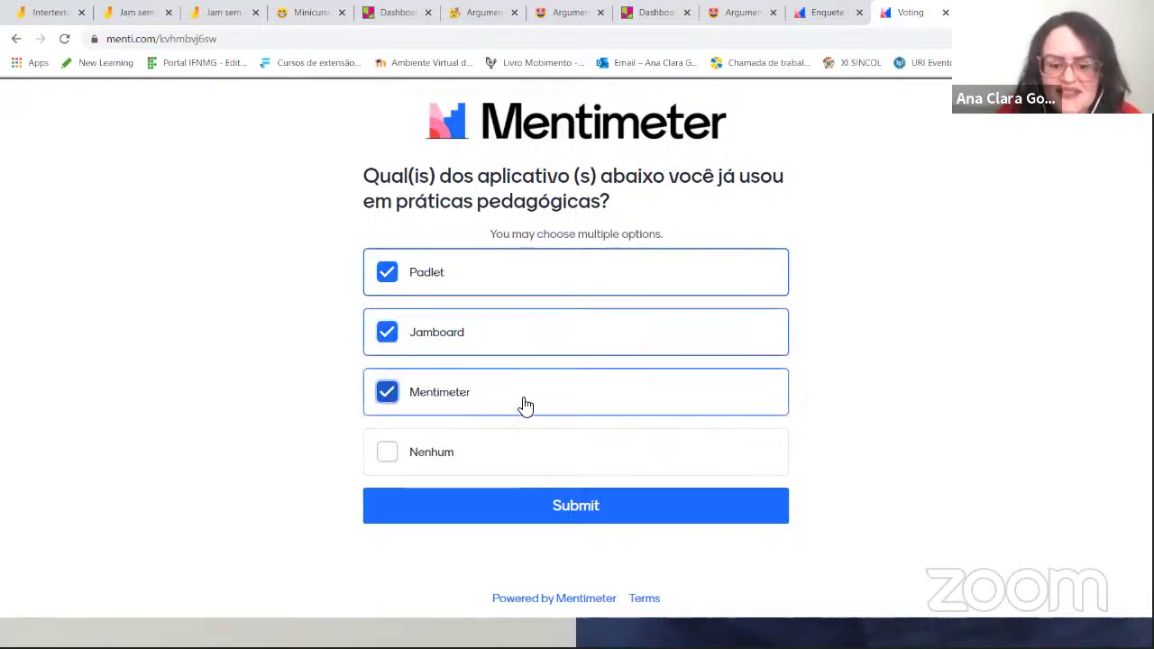
{"action": "left_click", "coordinate": [614, 507]}
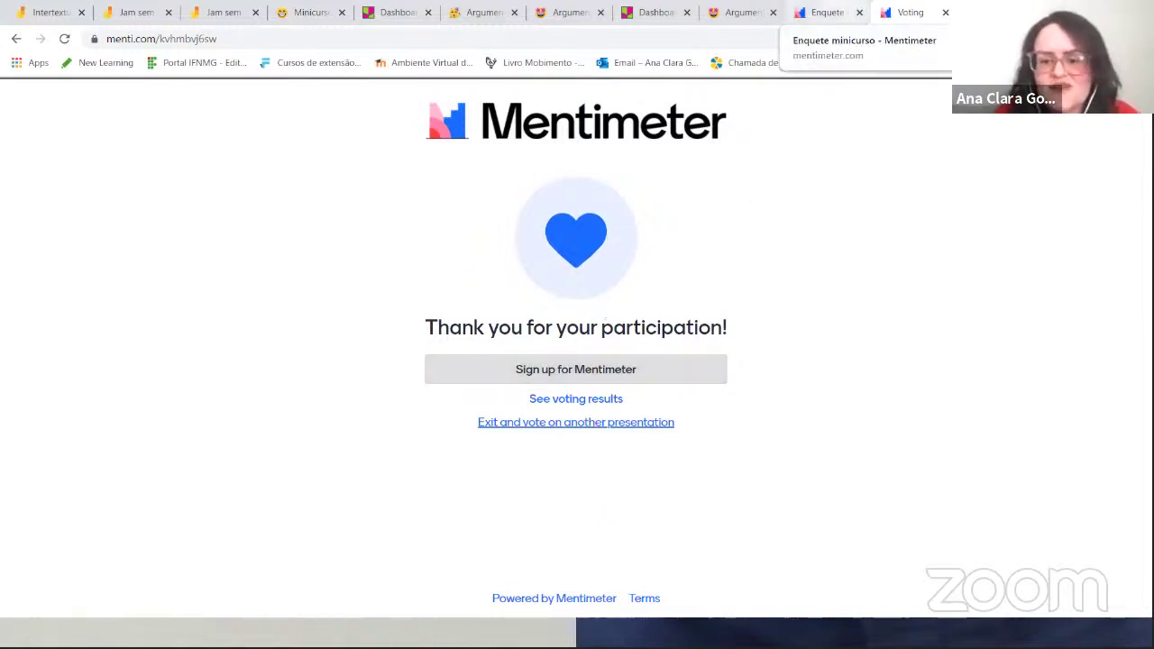
Return to the "Enquete minicurso" editor and present the second slide's voting results in full screen
{"action": "left_click", "coordinate": [827, 12]}
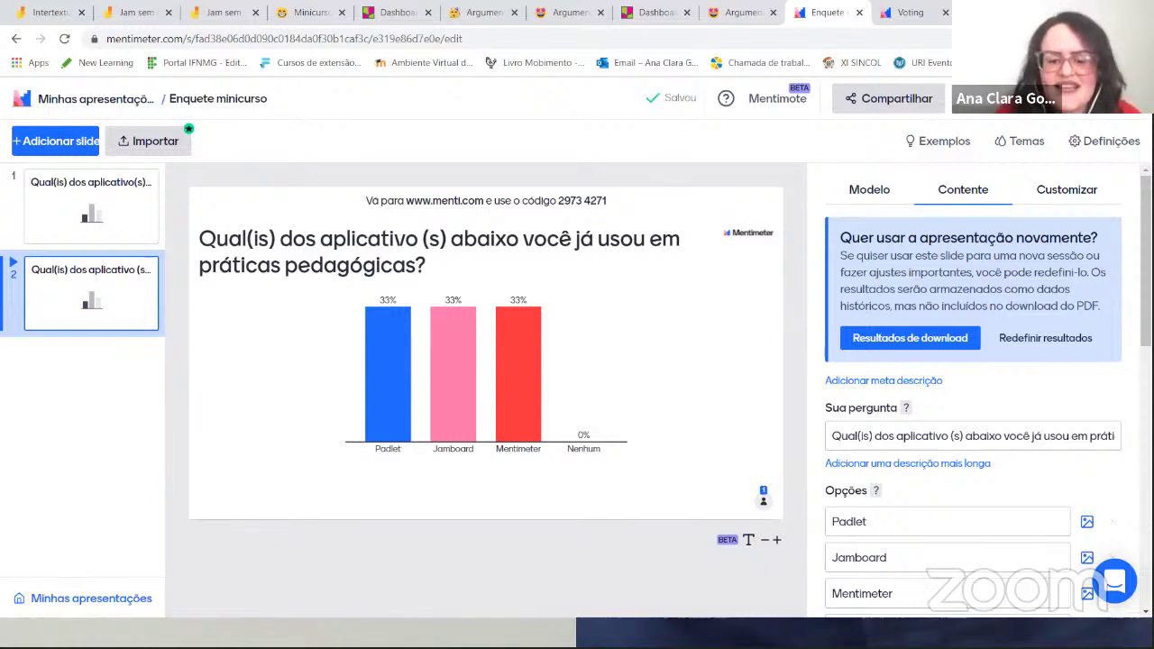
{"action": "left_click", "coordinate": [1010, 98]}
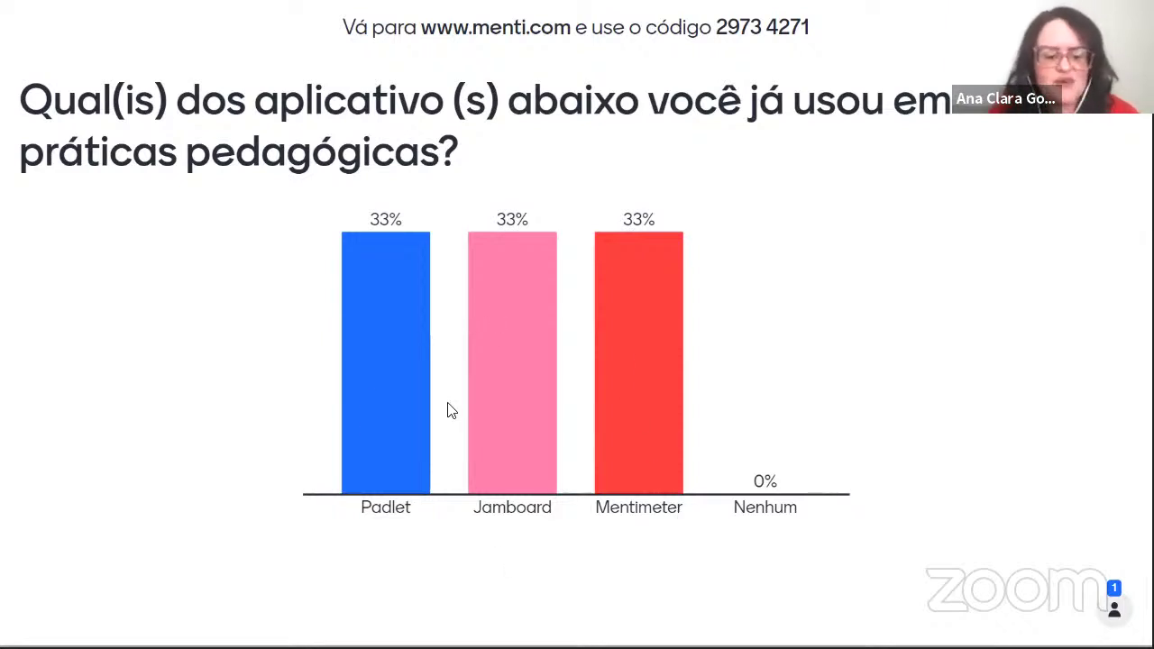
{"action": "key", "text": "Escape"}
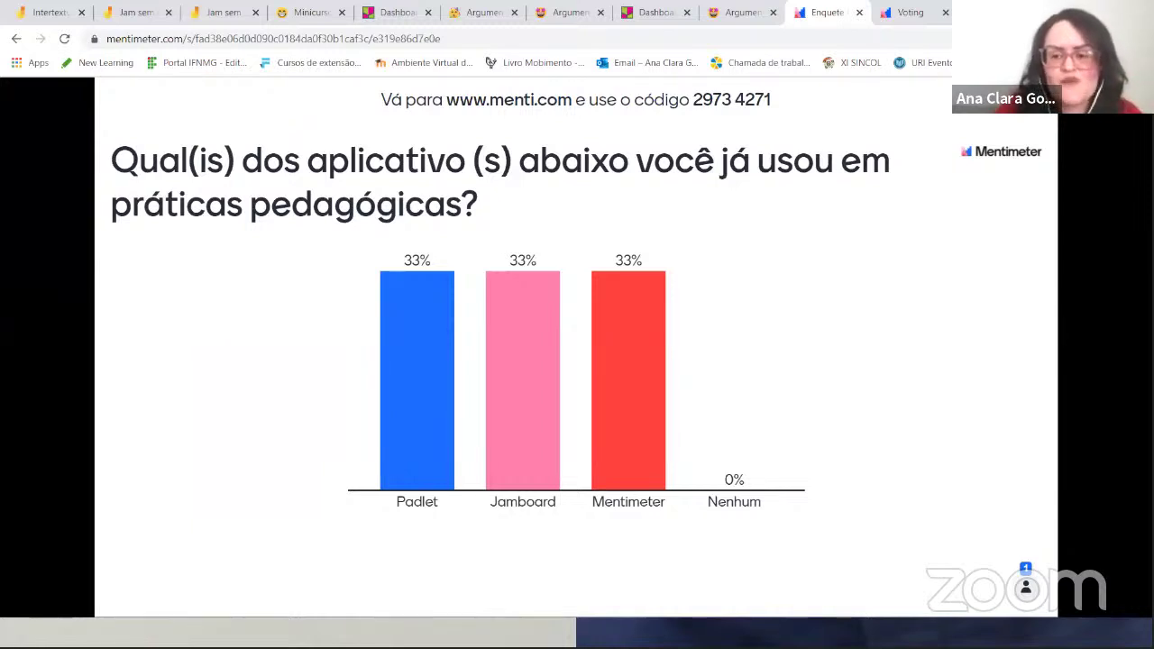
{"action": "left_click", "coordinate": [961, 12]}
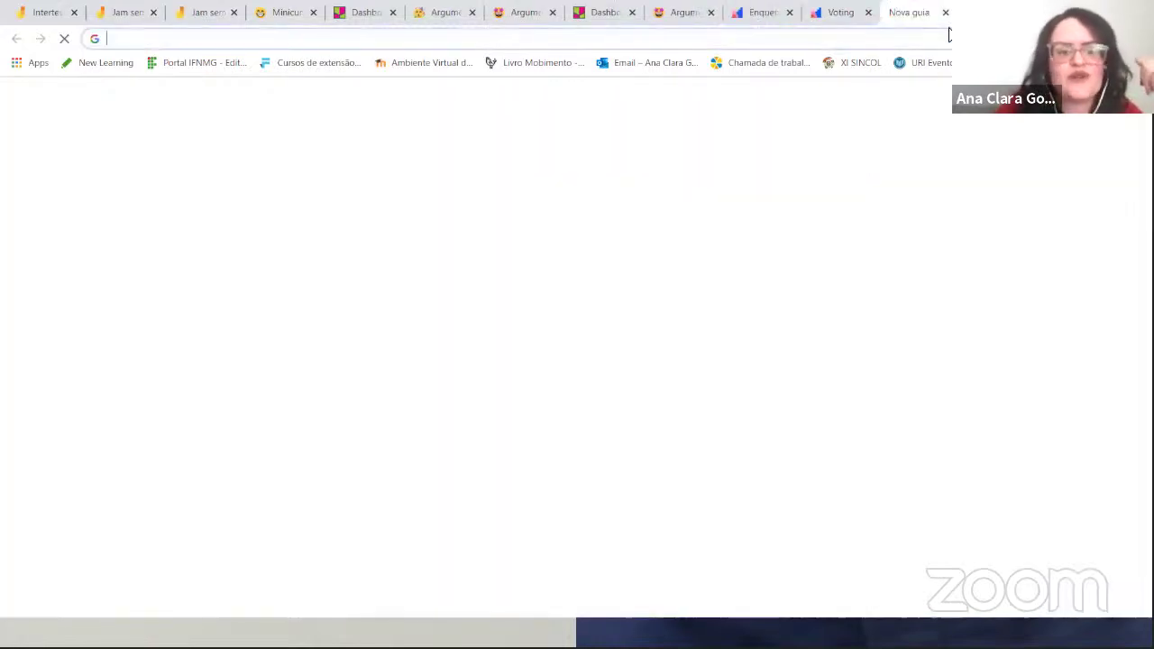
{"action": "left_click", "coordinate": [155, 44]}
{"action": "type", "text": "https://www.menti.com/kvhmbvj6sw"}
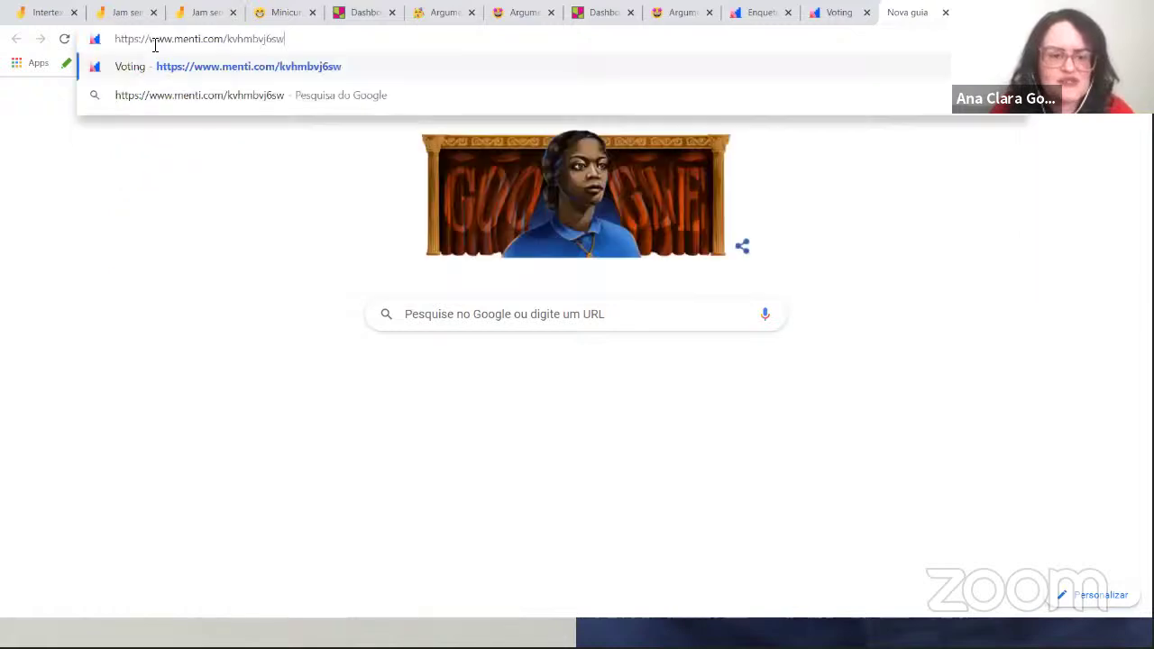
{"action": "key", "text": "Return"}
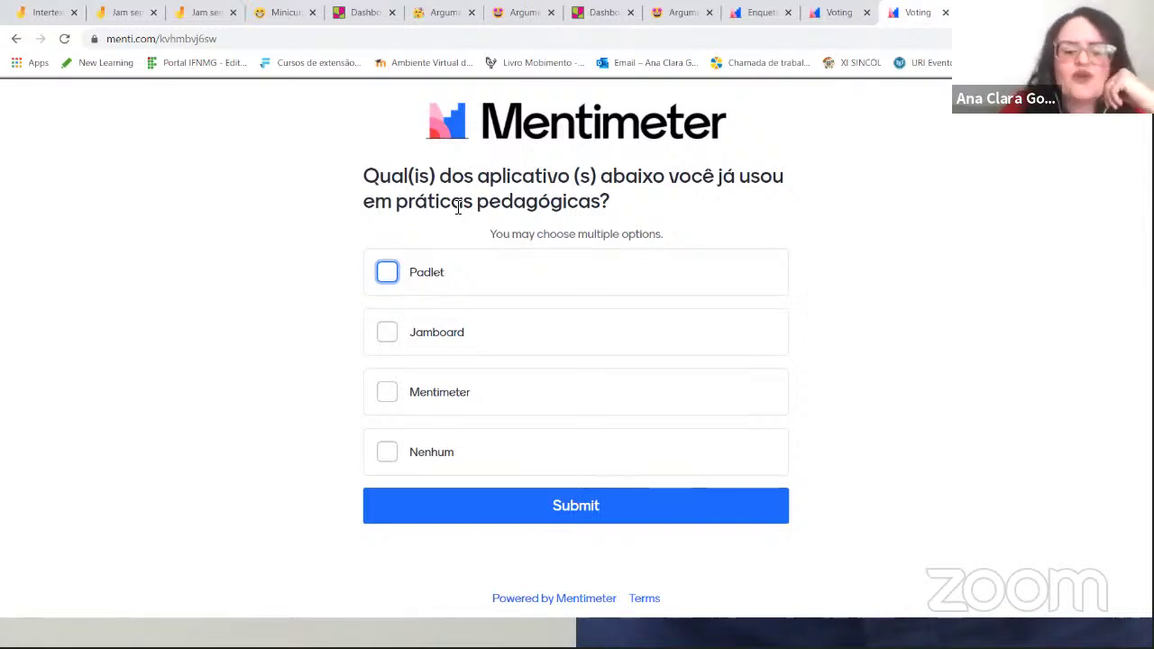
Submit a second participant answer with only Padlet selected, and return to the "Enquete" presentation tab to view the results chart
{"action": "left_click", "coordinate": [390, 277]}
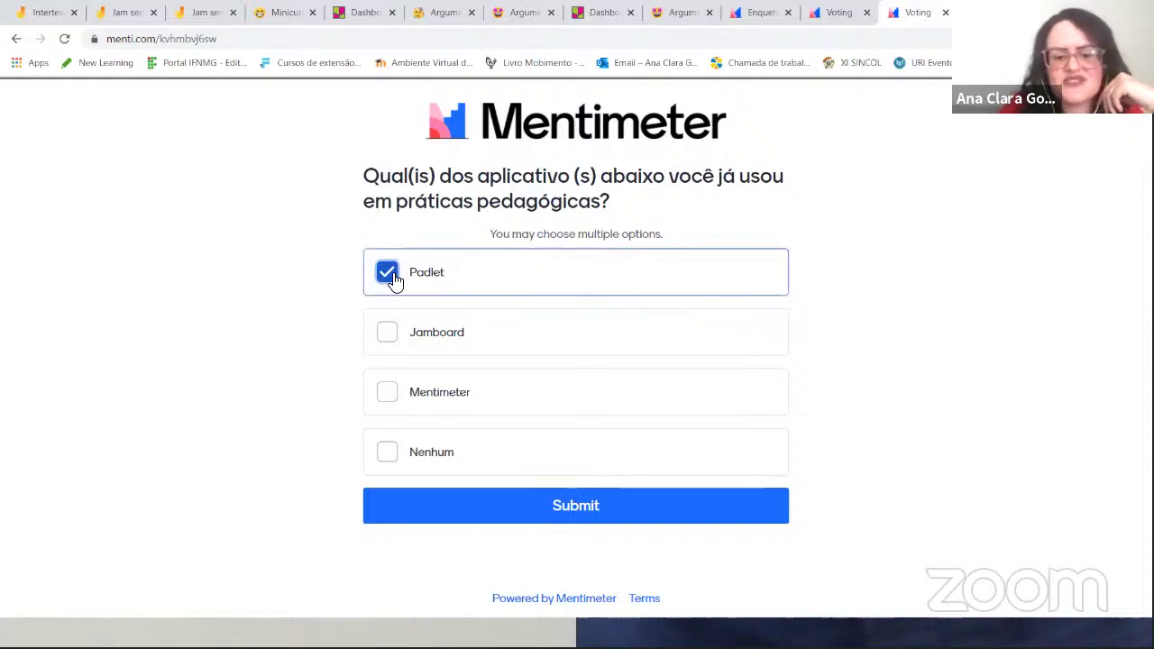
{"action": "left_click", "coordinate": [587, 505]}
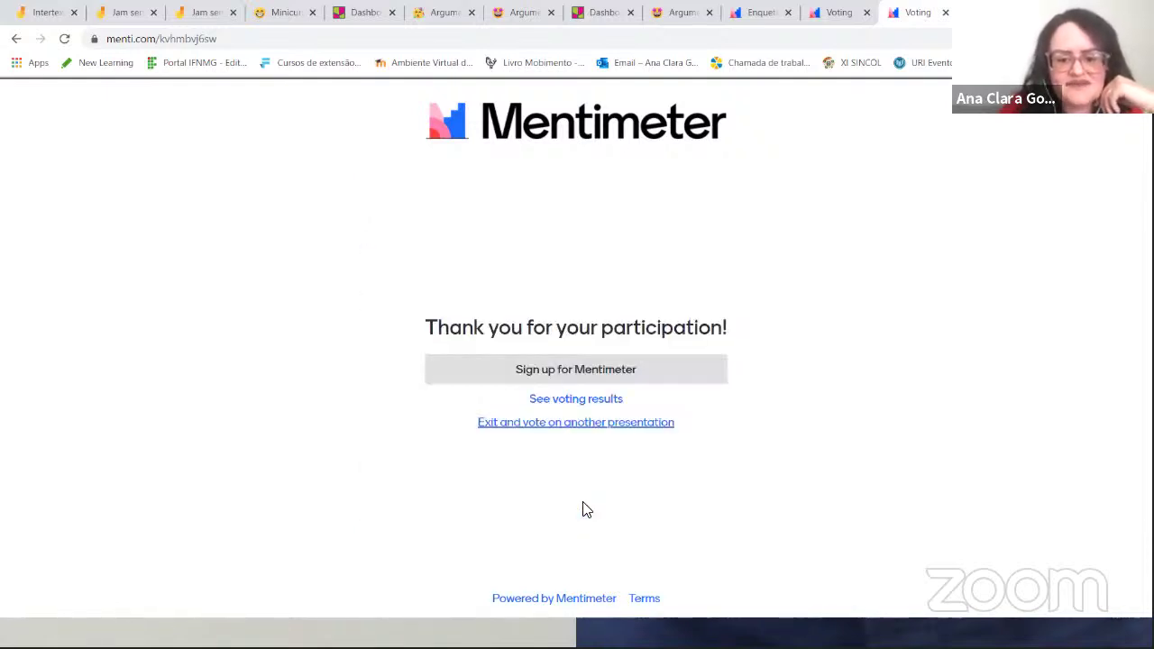
{"action": "left_click", "coordinate": [838, 12]}
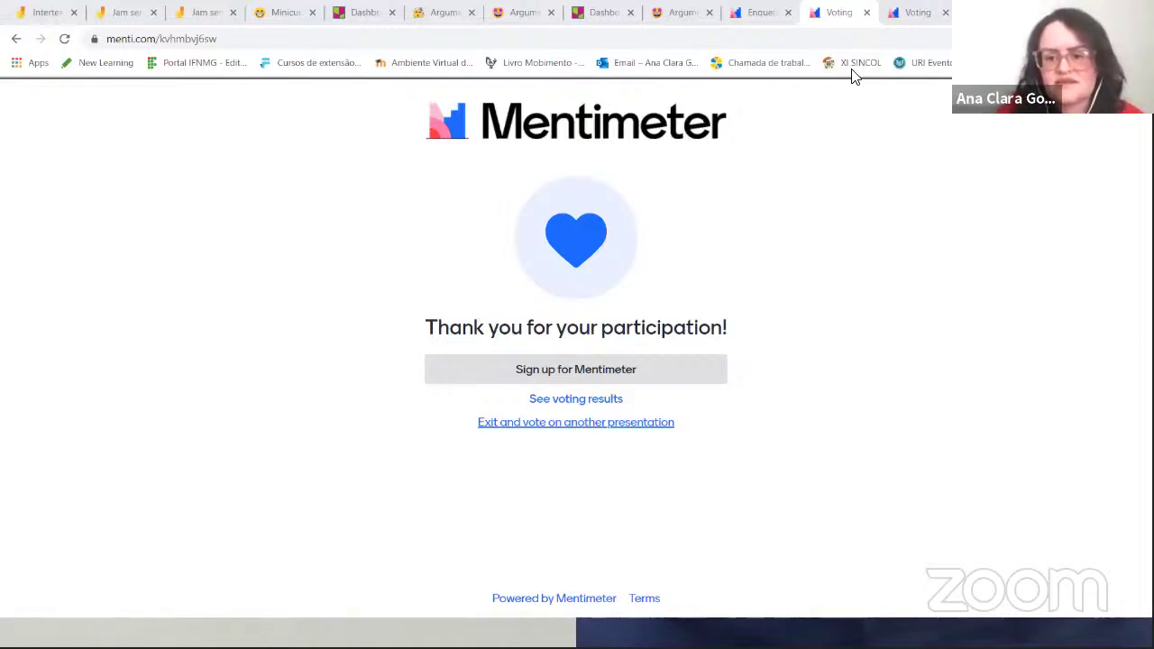
{"action": "left_click", "coordinate": [748, 12]}
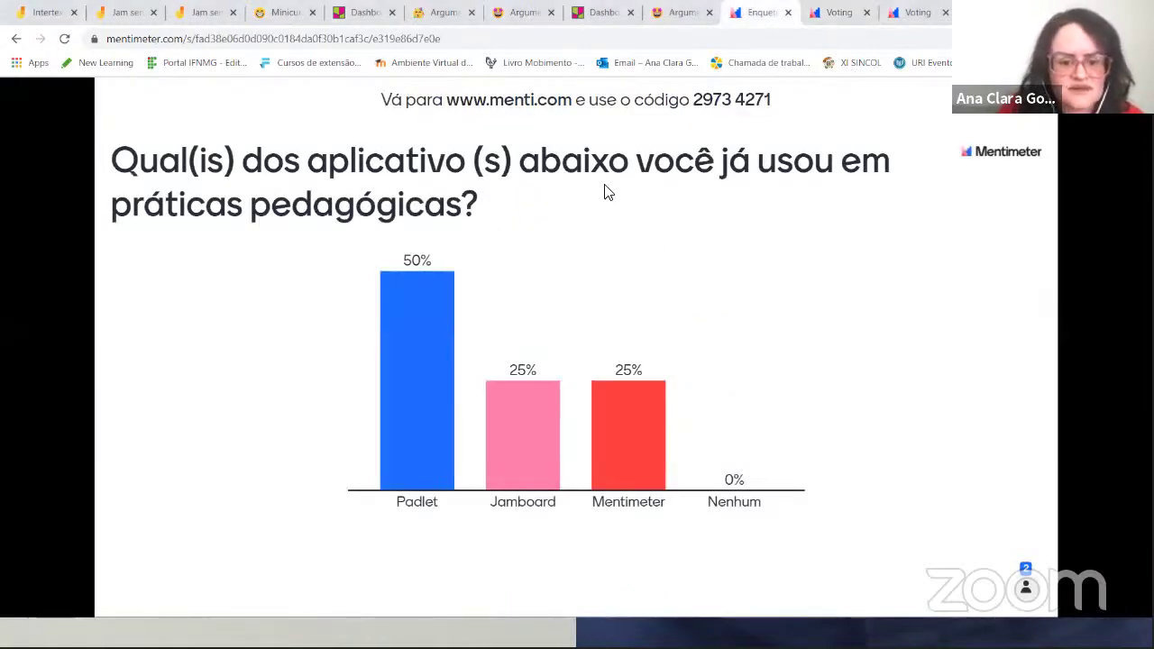